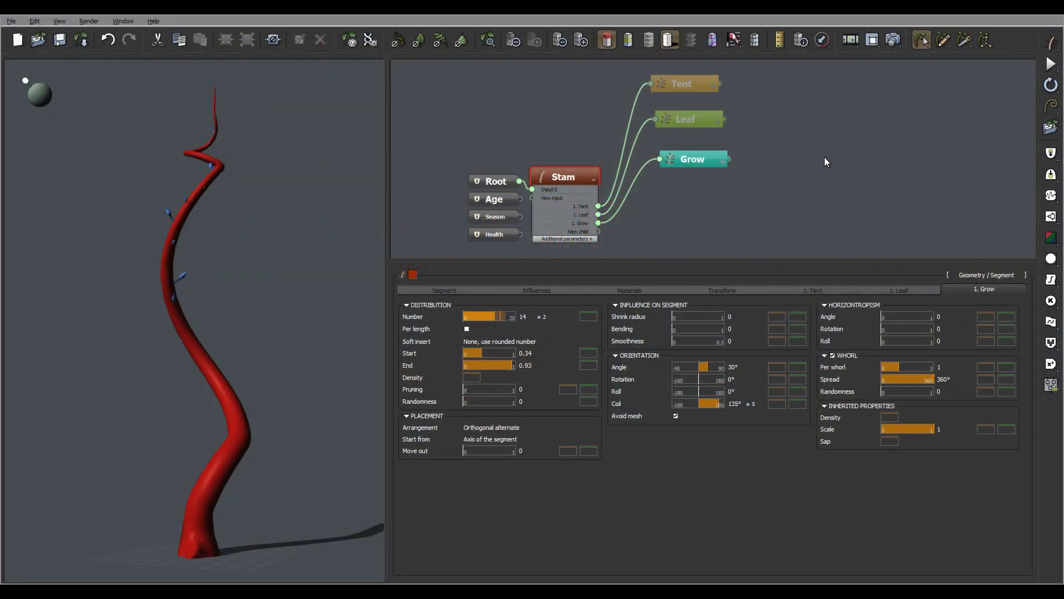
Duplicate the Grow node below the original and delete the link between the copy and Stam.
{"action": "middle_click_drag", "start_coordinate": [770, 156], "coordinate": [791, 137]}
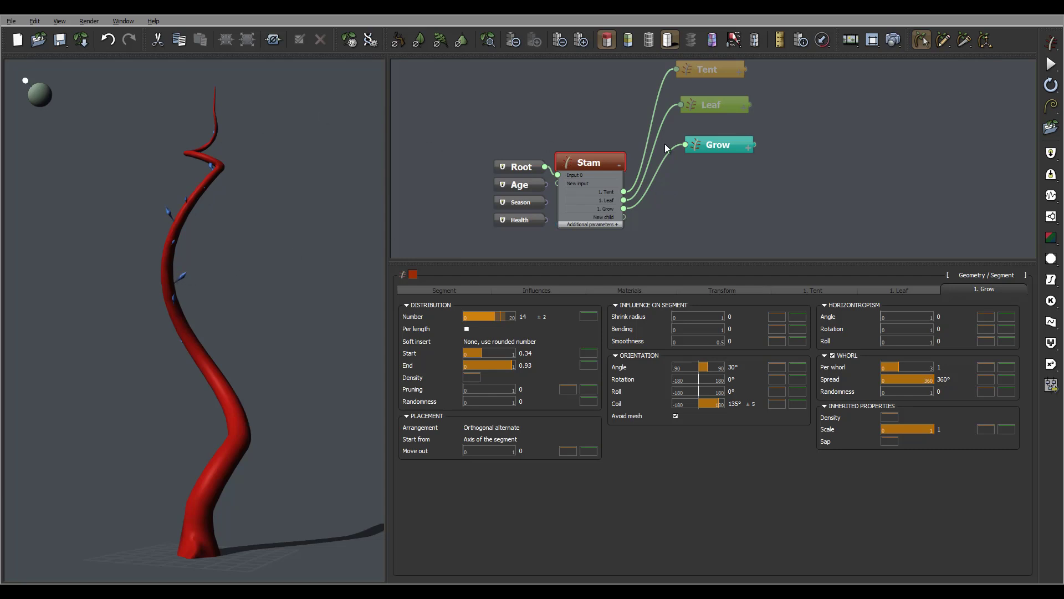
{"action": "left_click", "coordinate": [738, 143]}
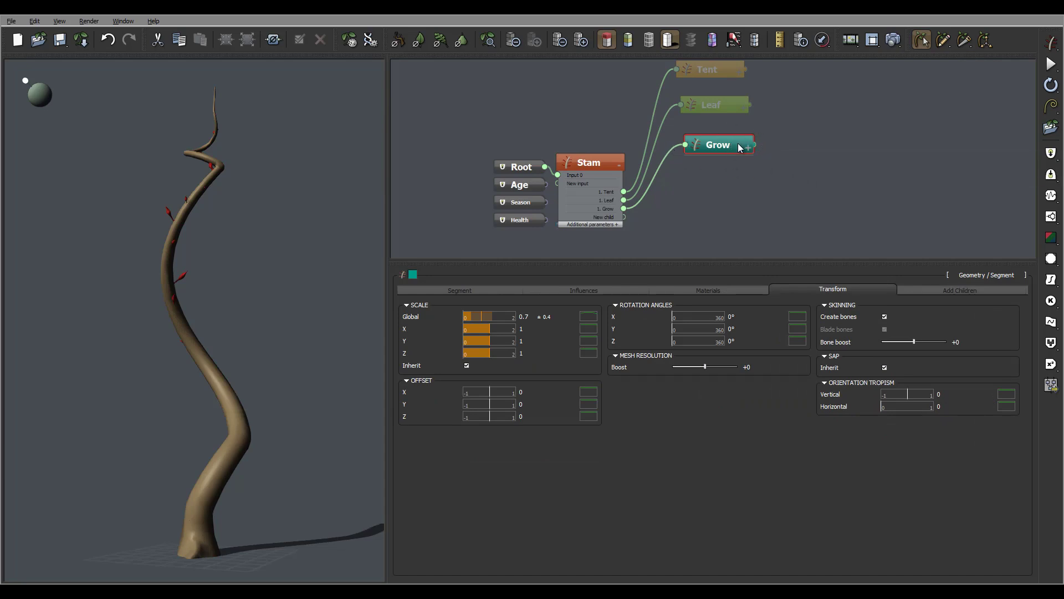
{"action": "left_click_drag", "start_coordinate": [739, 146], "coordinate": [740, 198], "text": "ctrl"}
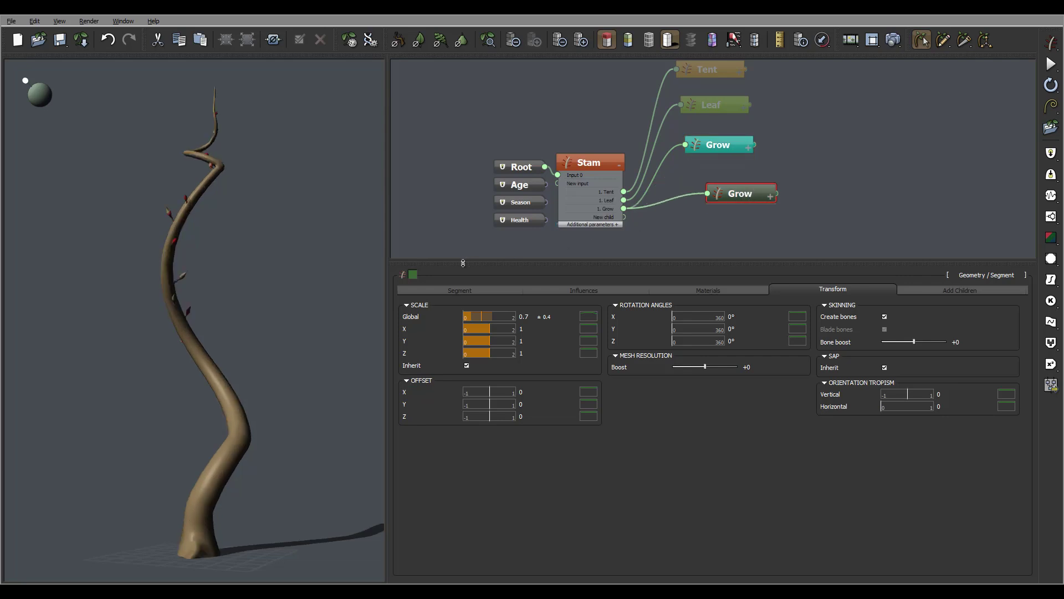
{"action": "left_click", "coordinate": [676, 201]}
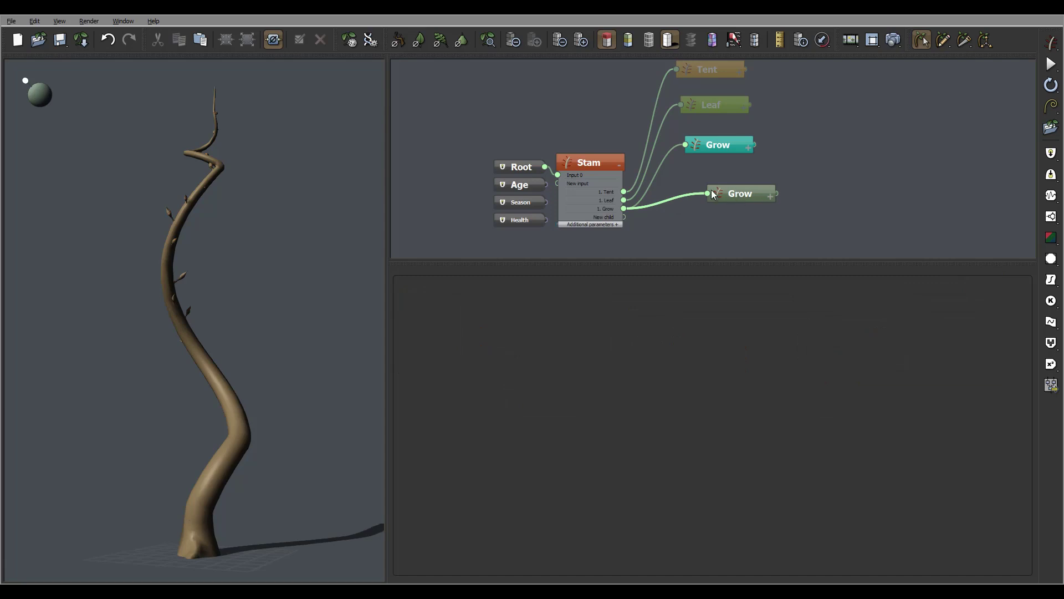
{"action": "key", "text": "Delete"}
Rename the unlinked Grow copy as Flower, colour it bright red (255, 17, 17) and place it just below Grow.
{"action": "left_click", "coordinate": [743, 195]}
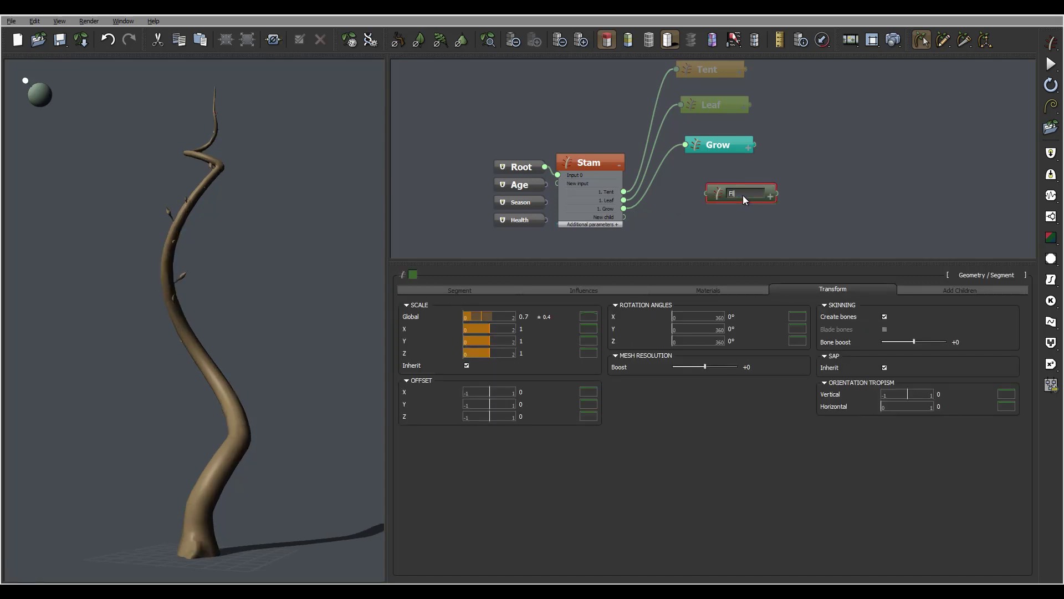
{"action": "left_click", "coordinate": [413, 274]}
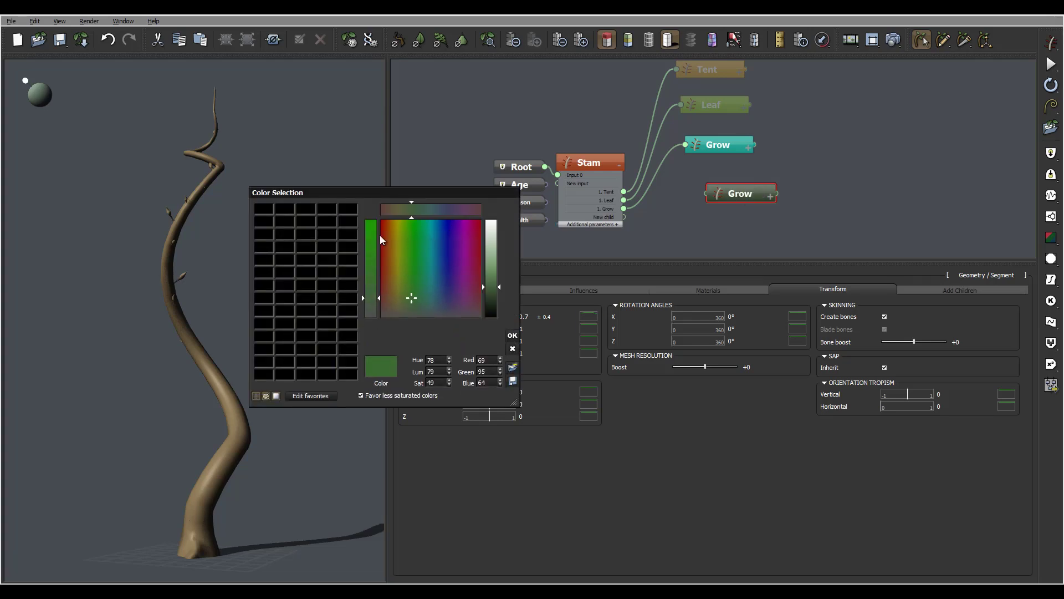
{"action": "left_click_drag", "start_coordinate": [386, 226], "coordinate": [380, 219]}
{"action": "left_click", "coordinate": [490, 270]}
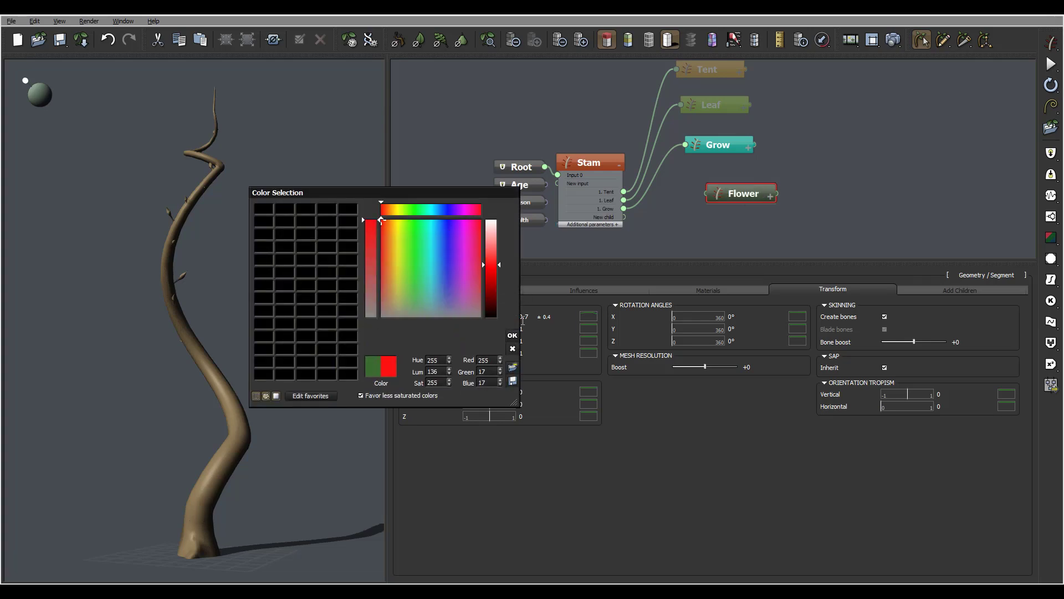
{"action": "left_click", "coordinate": [512, 335]}
{"action": "mouse_move", "coordinate": [757, 194]}
{"action": "left_mouse_down"}
{"action": "mouse_move", "coordinate": [724, 184]}
{"action": "mouse_move", "coordinate": [743, 182]}
{"action": "left_mouse_up"}
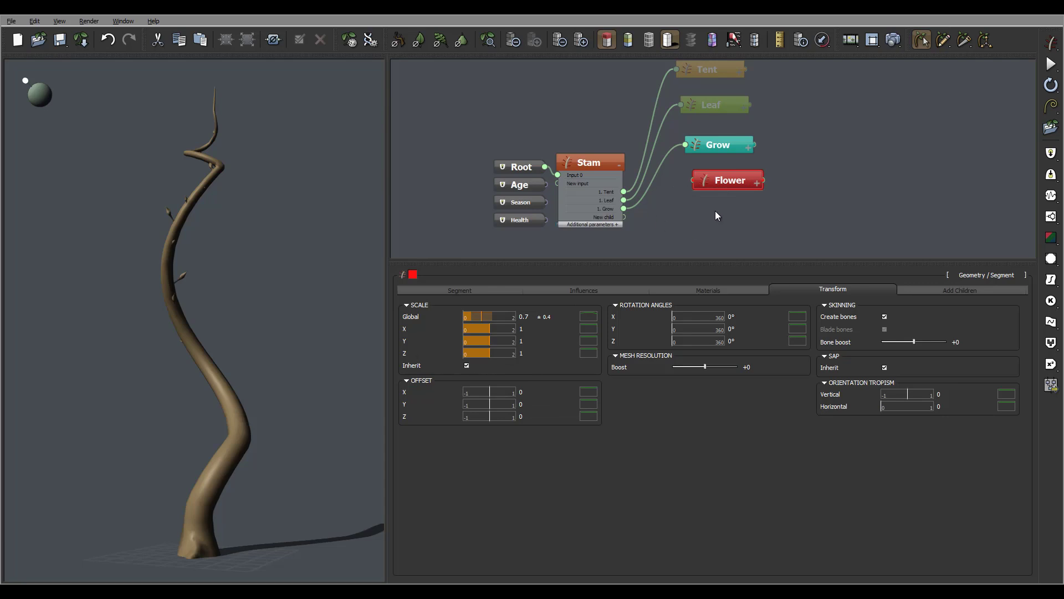
Connect the Flower node to Stam as a new child and disable the Grow node.
{"action": "left_click_drag", "start_coordinate": [740, 180], "coordinate": [622, 219]}
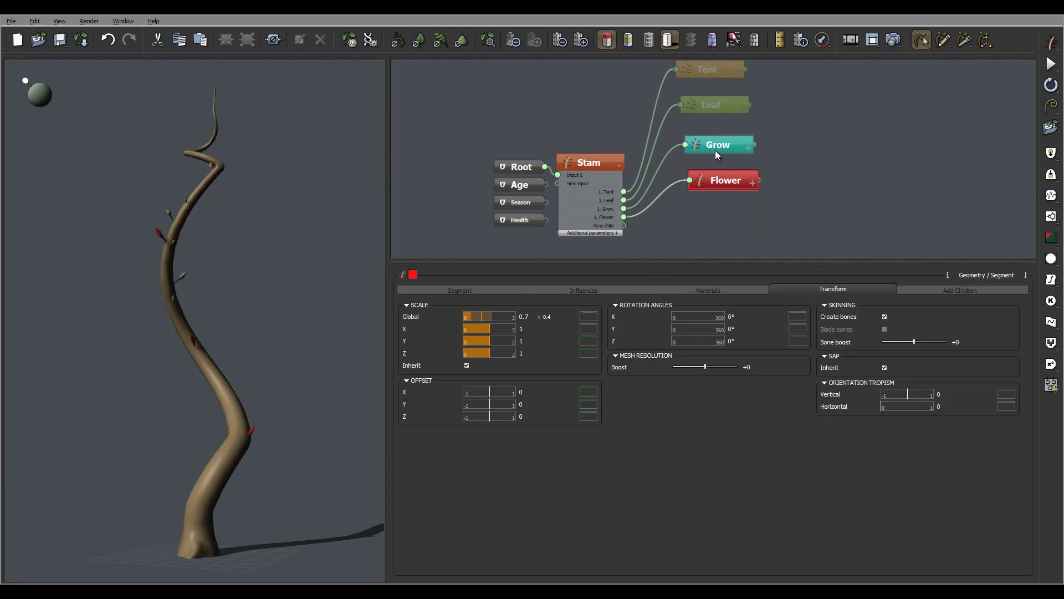
{"action": "left_click", "coordinate": [730, 145]}
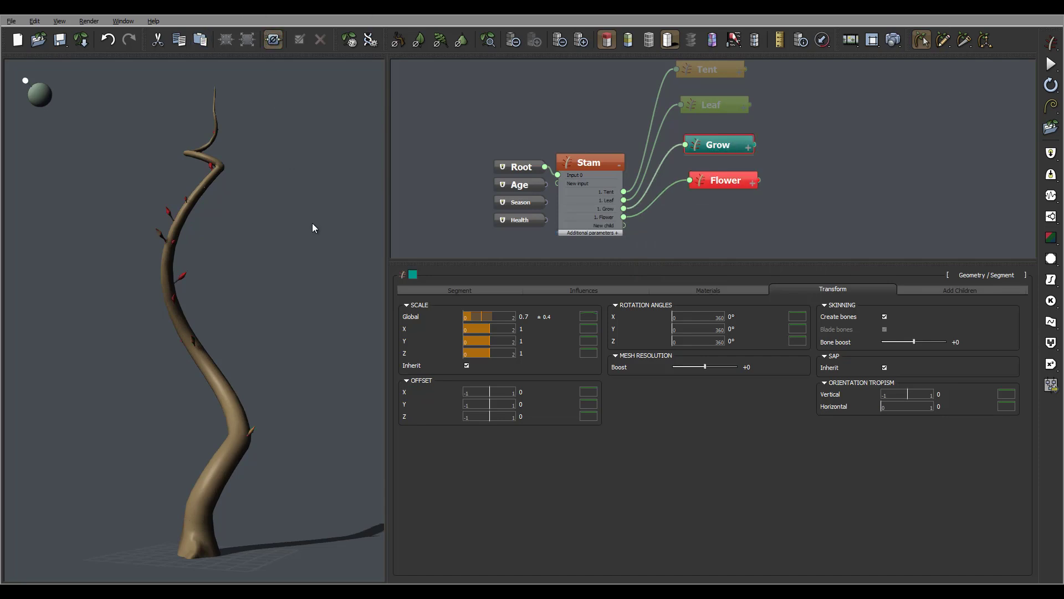
{"action": "key", "text": "d"}
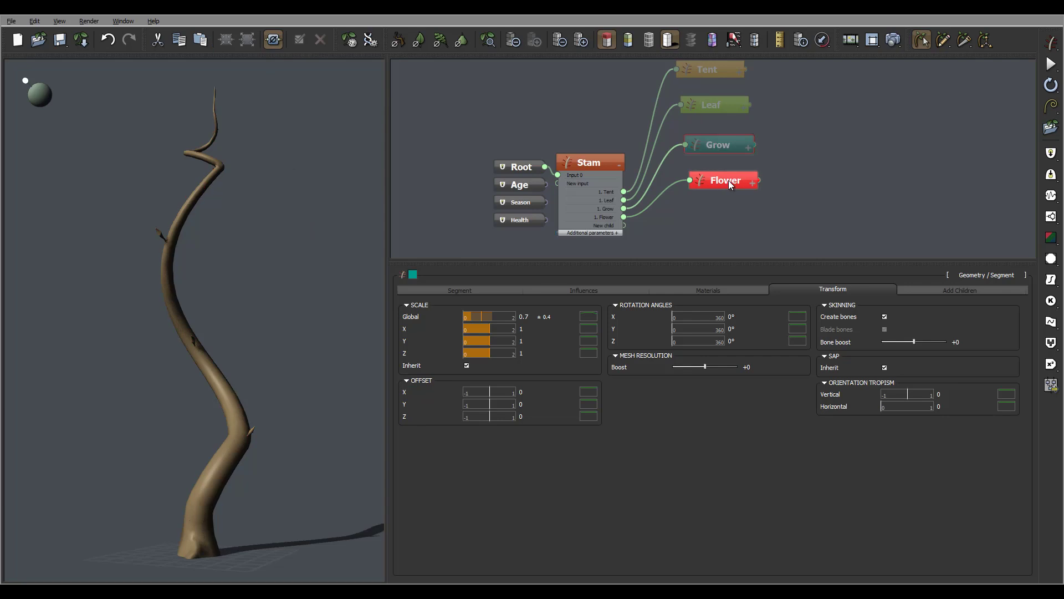
Set the number of Flower children distributed on the Stam segment to 5 ± 2.
{"action": "left_click", "coordinate": [724, 180]}
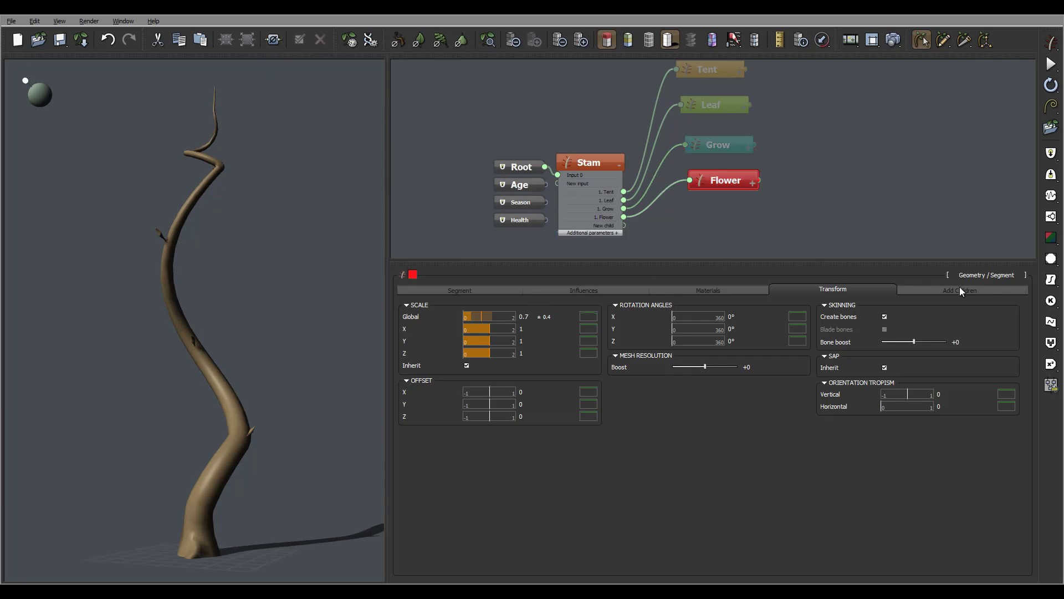
{"action": "double_click", "coordinate": [598, 160]}
{"action": "key", "text": "Return"}
{"action": "left_click", "coordinate": [987, 290]}
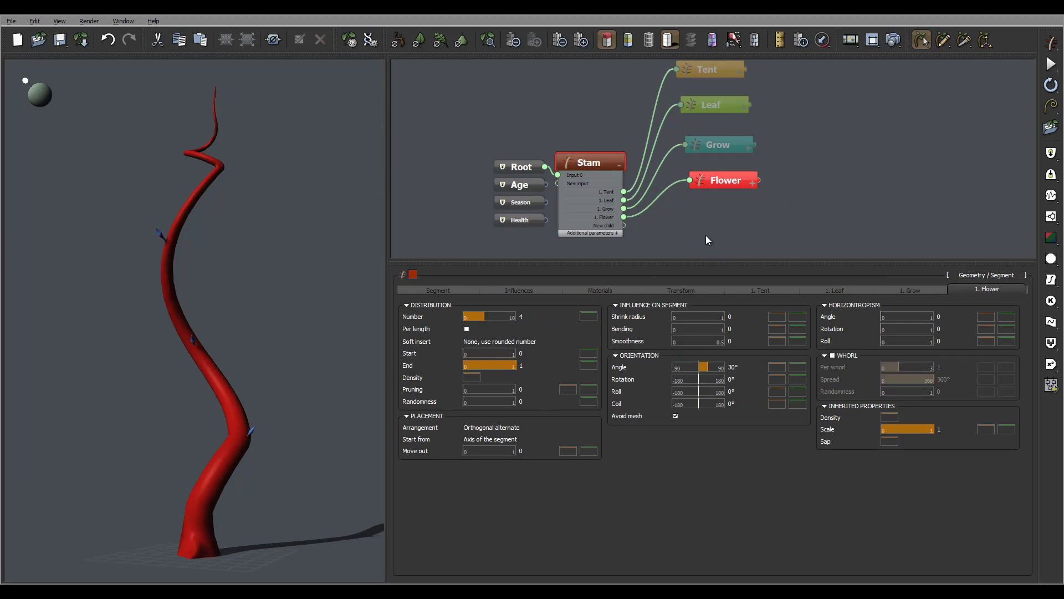
{"action": "left_click_drag", "start_coordinate": [174, 195], "coordinate": [145, 218]}
{"action": "left_click", "coordinate": [521, 316]}
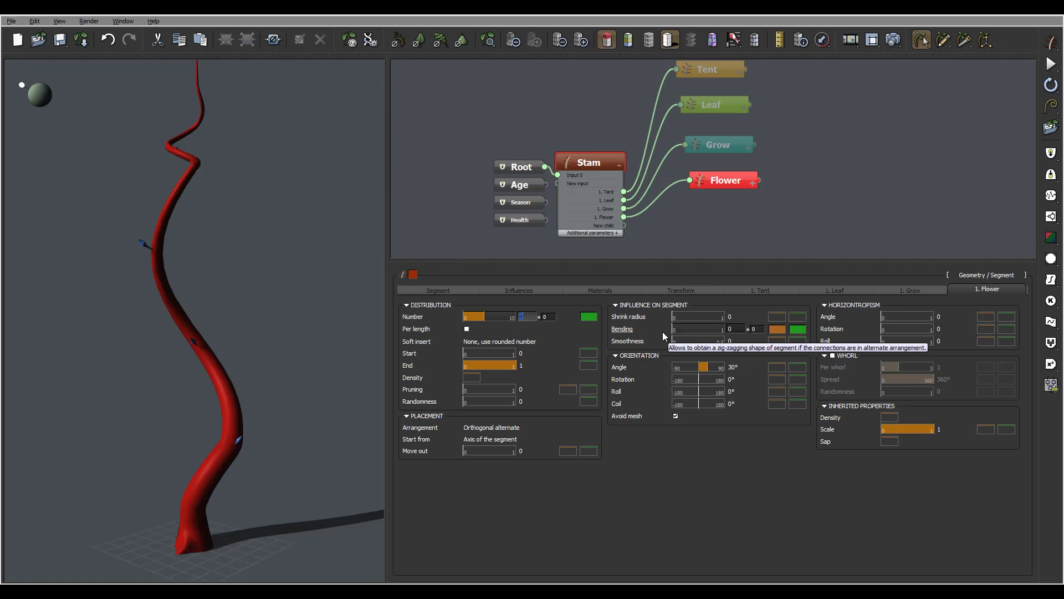
{"action": "type", "text": "5"}
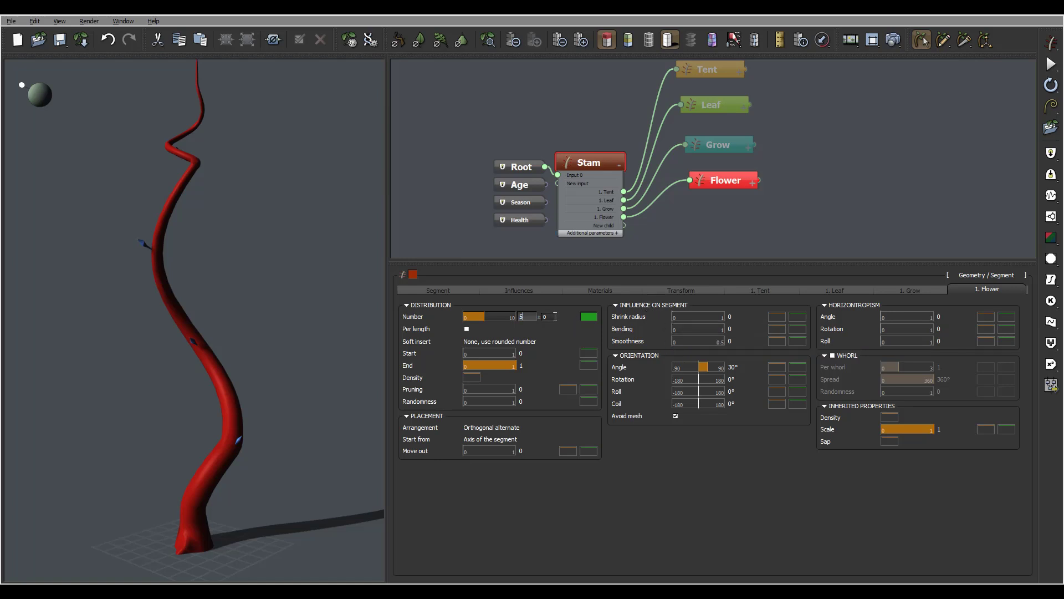
{"action": "key", "text": "Tab"}
{"action": "type", "text": "2"}
{"action": "left_click_drag", "start_coordinate": [234, 170], "coordinate": [285, 188]}
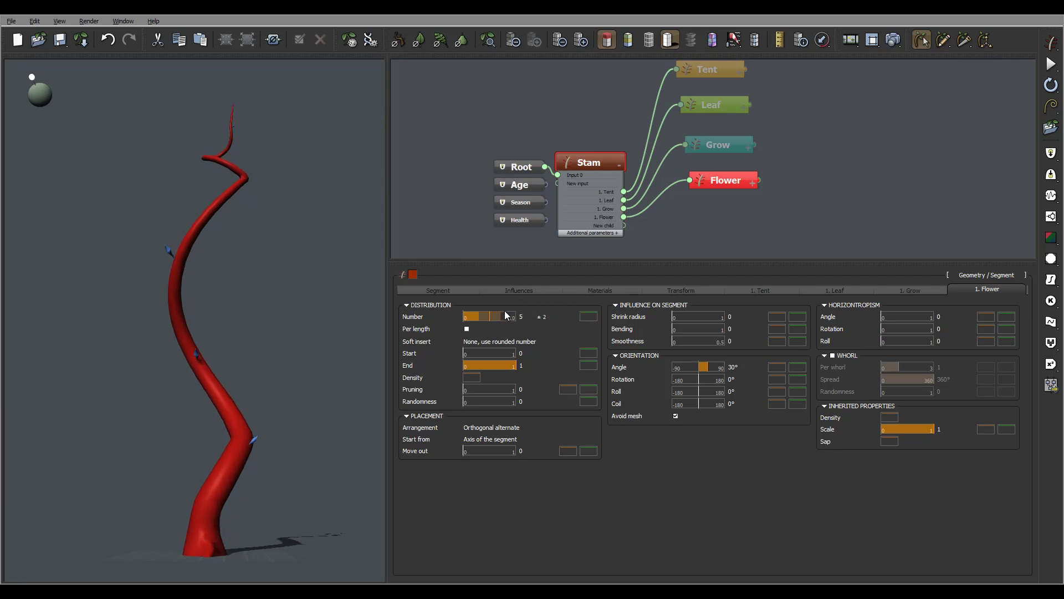
Limit the Flower distribution along the Stam to a start of 0.39 and an end of 0.93.
{"action": "left_click_drag", "start_coordinate": [482, 353], "coordinate": [508, 365]}
{"action": "right_click_drag", "start_coordinate": [306, 164], "coordinate": [330, 198]}
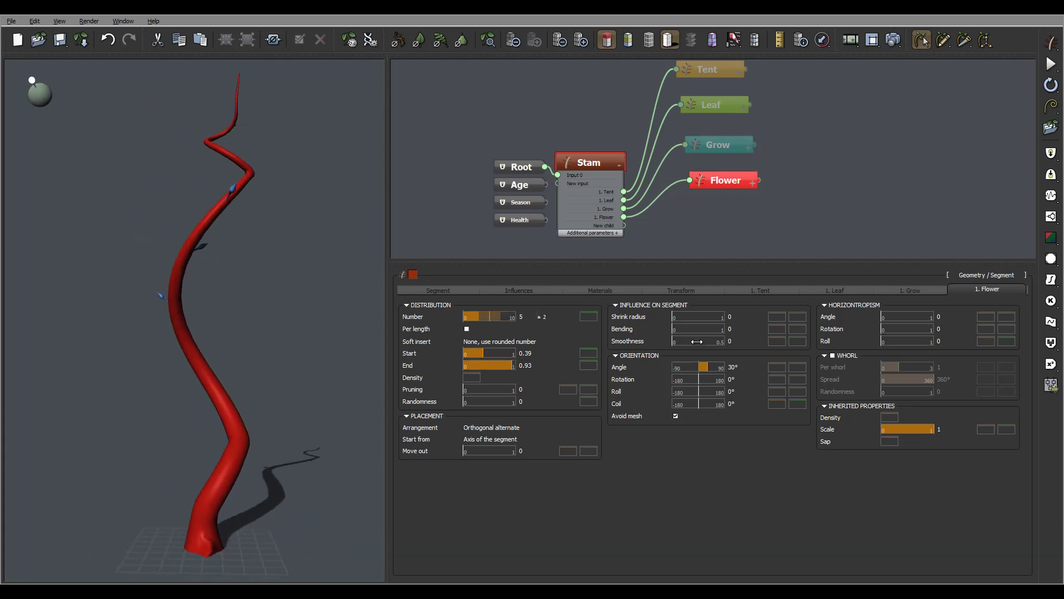
{"action": "left_click_drag", "start_coordinate": [266, 254], "coordinate": [272, 286]}
Set the Flower coil orientation on the Stam to 135° ± 10 and enable Whorl.
{"action": "left_click", "coordinate": [736, 404]}
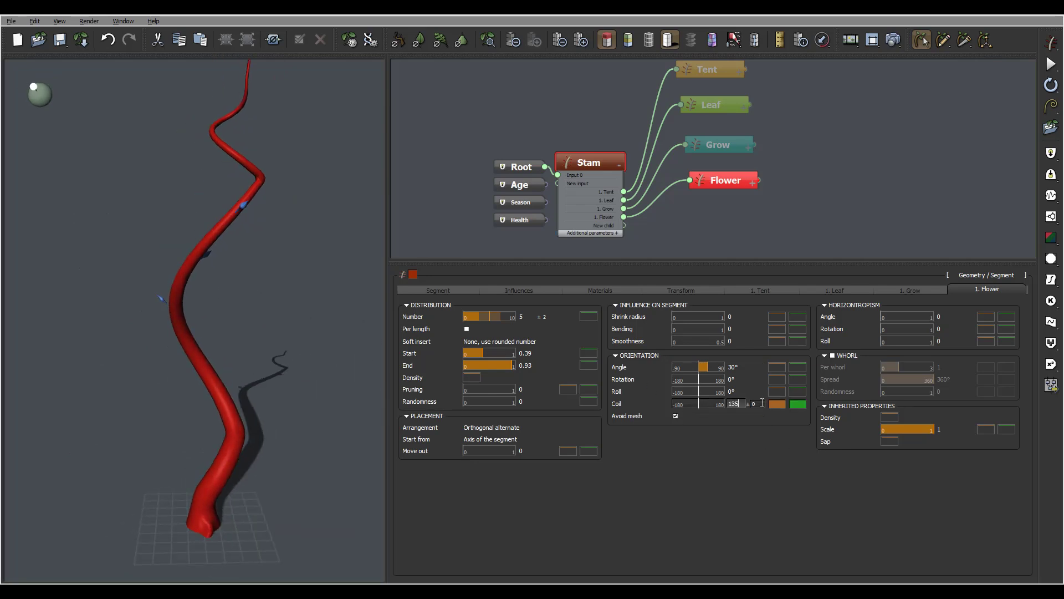
{"action": "left_click", "coordinate": [761, 403]}
{"action": "key", "text": "Return"}
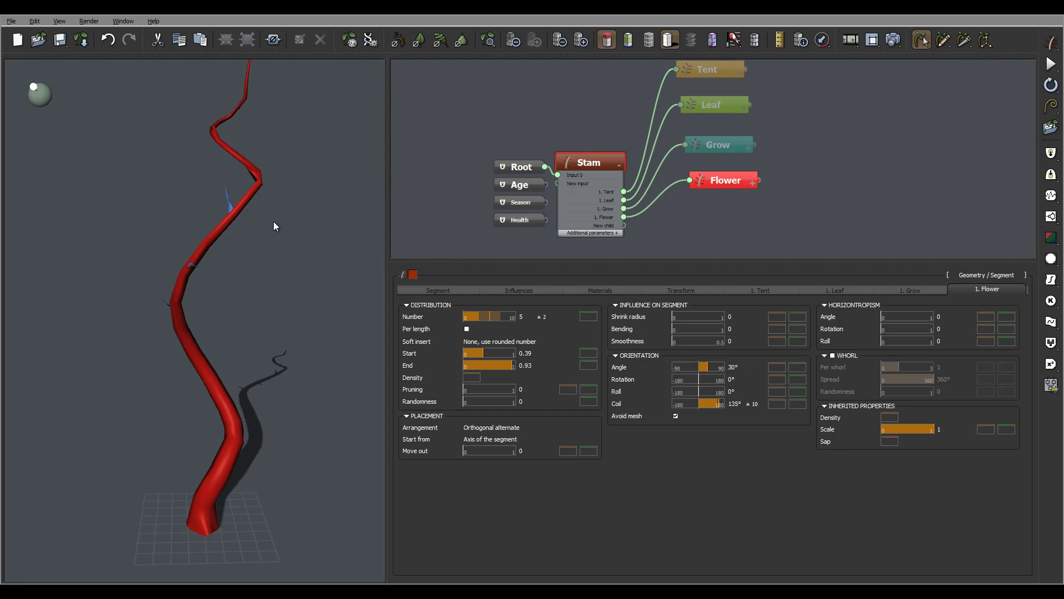
{"action": "right_click_drag", "start_coordinate": [260, 228], "coordinate": [303, 208]}
{"action": "left_click_drag", "start_coordinate": [303, 214], "coordinate": [614, 327]}
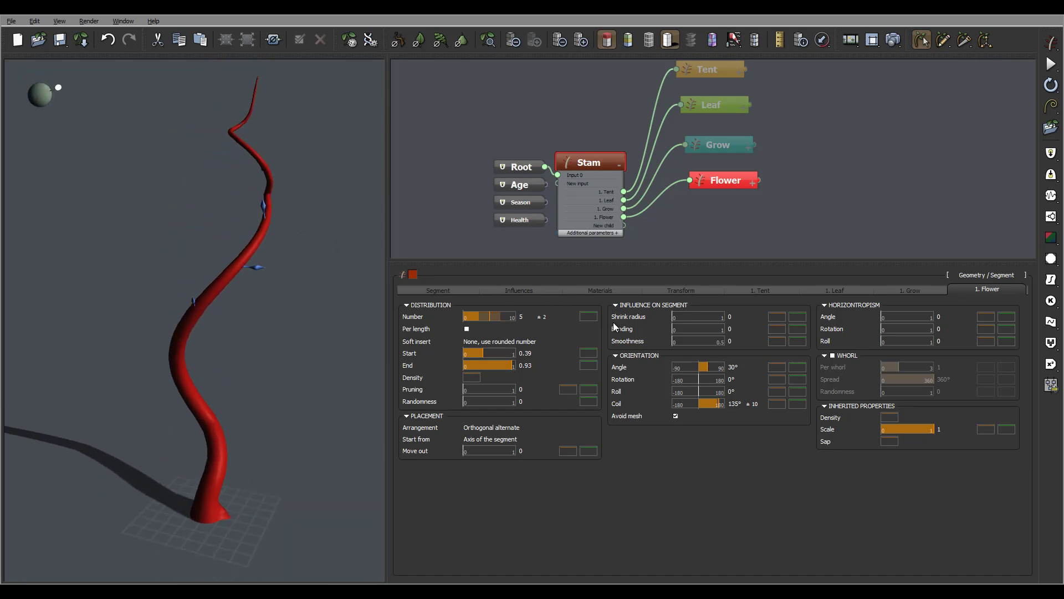
{"action": "left_click", "coordinate": [833, 355]}
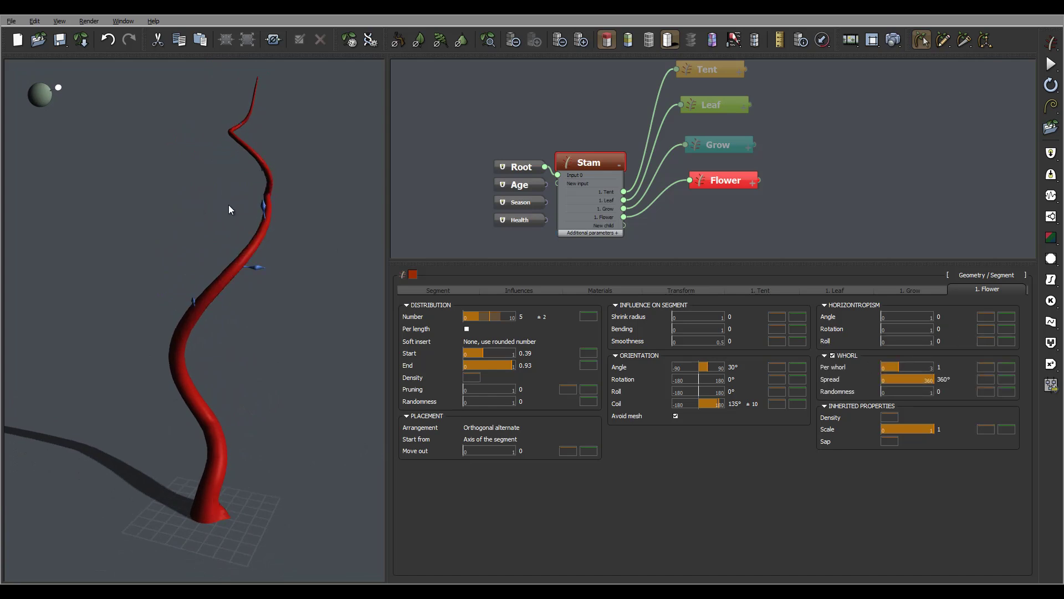
{"action": "left_click_drag", "start_coordinate": [239, 209], "coordinate": [162, 175]}
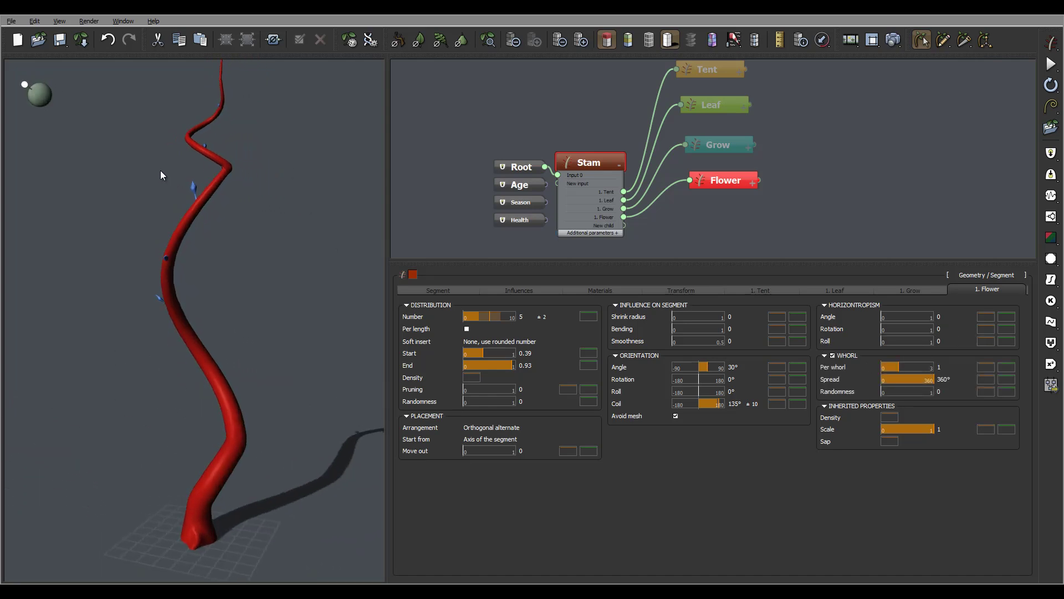
Set the Flower node's global scale to 0.9 ± 0.1.
{"action": "left_click", "coordinate": [733, 174]}
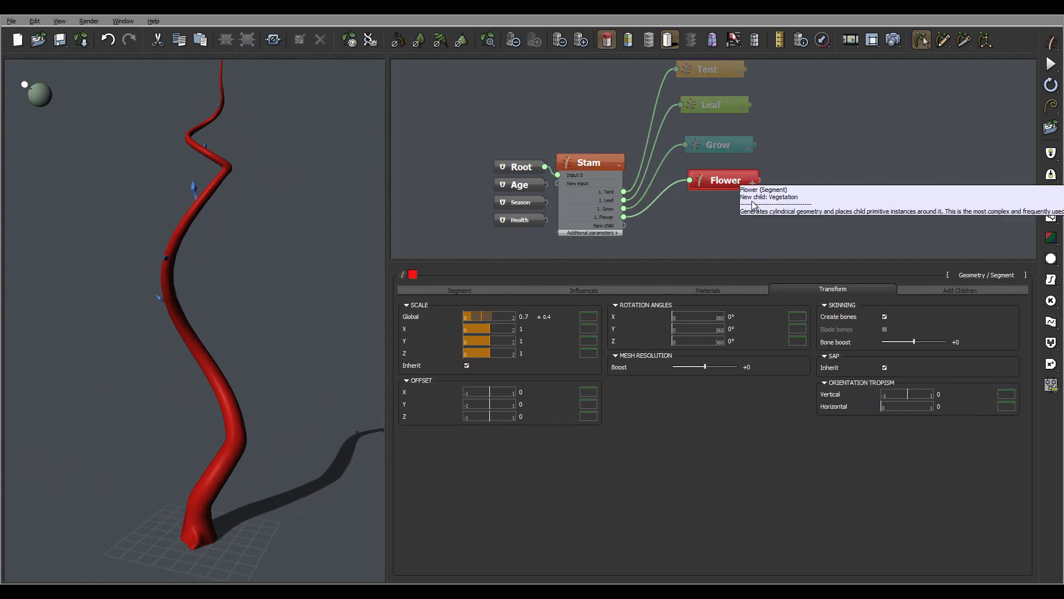
{"action": "double_click", "coordinate": [549, 316]}
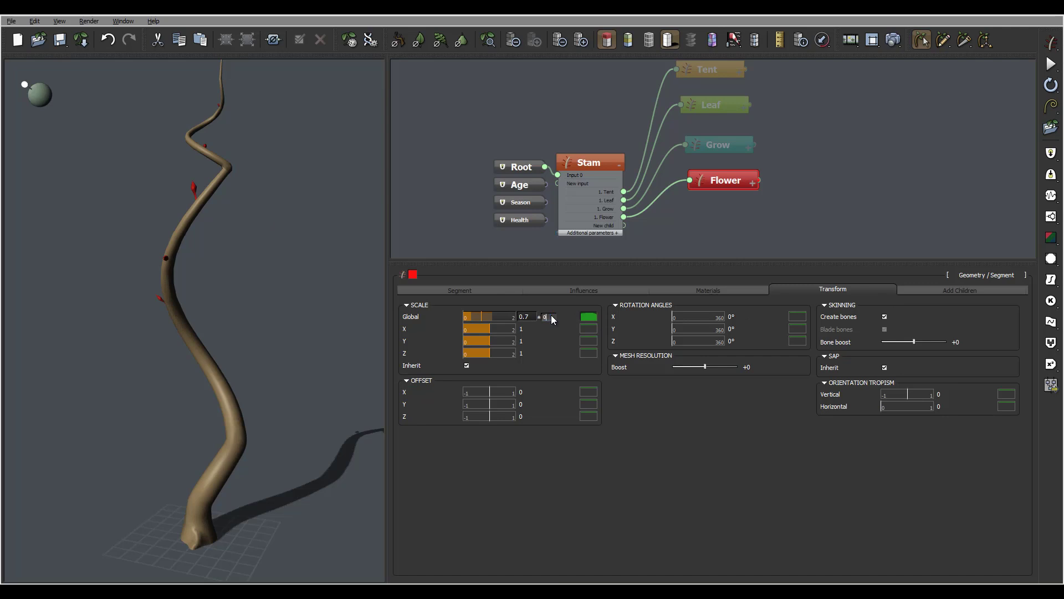
{"action": "type", "text": "0.1"}
{"action": "double_click", "coordinate": [538, 314]}
{"action": "type", "text": "0.9"}
{"action": "key", "text": "Return"}
{"action": "left_click_drag", "start_coordinate": [226, 214], "coordinate": [233, 244]}
Set the Flower segment's length to 4 and inspect the stalks around the stem.
{"action": "left_click", "coordinate": [462, 290]}
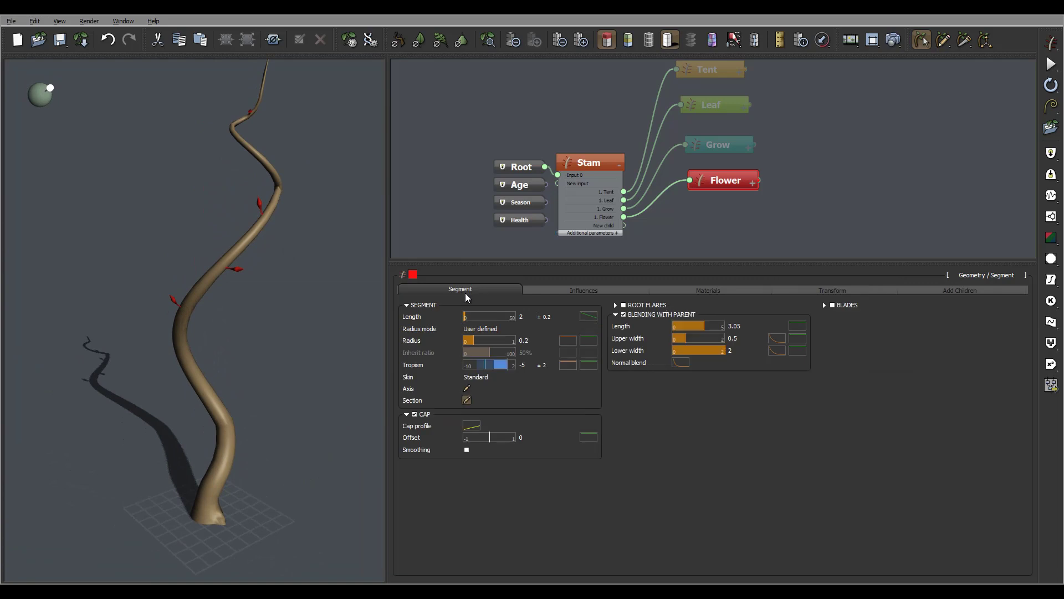
{"action": "double_click", "coordinate": [527, 317]}
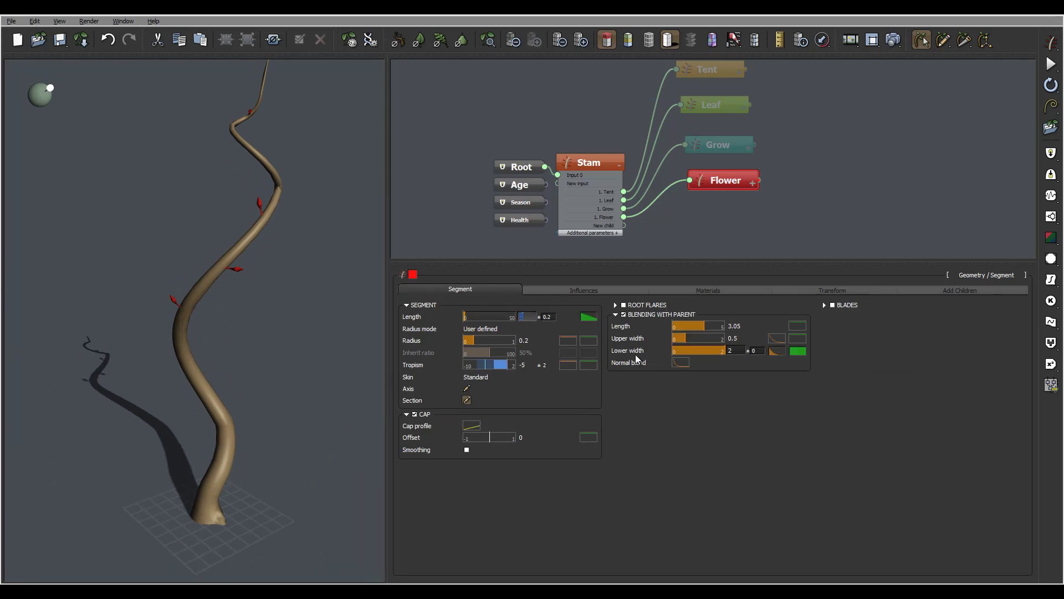
{"action": "type", "text": "4"}
{"action": "key", "text": "Return"}
{"action": "left_click_drag", "start_coordinate": [313, 175], "coordinate": [239, 164]}
{"action": "left_click_drag", "start_coordinate": [244, 248], "coordinate": [224, 220]}
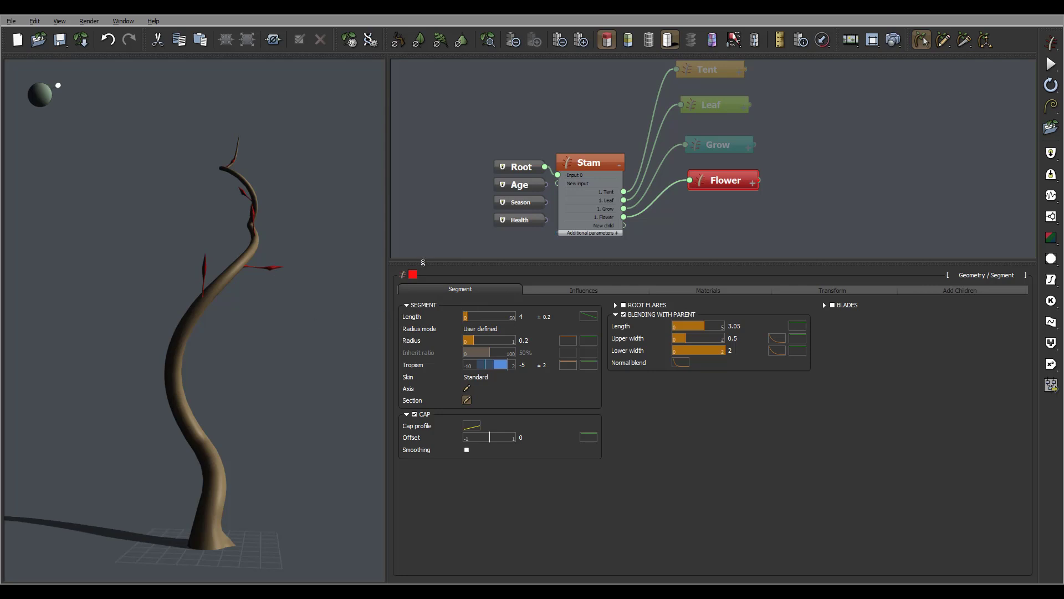
{"action": "right_click_drag", "start_coordinate": [314, 179], "coordinate": [189, 208]}
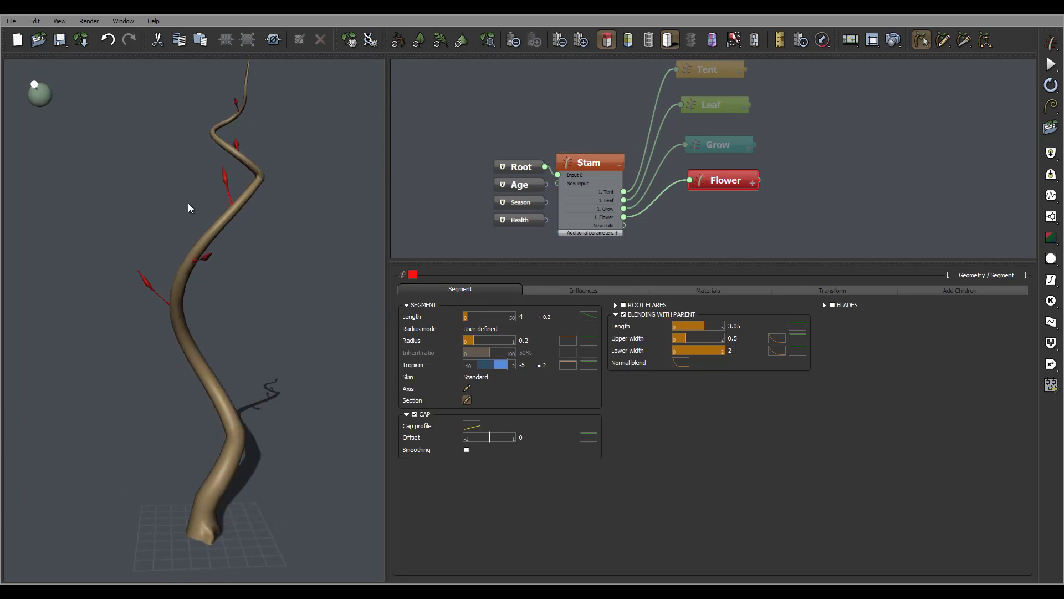
Add a new Segment geometry node to the graph and place it beside the Flower node.
{"action": "left_click", "coordinate": [808, 183]}
{"action": "right_click", "coordinate": [806, 174]}
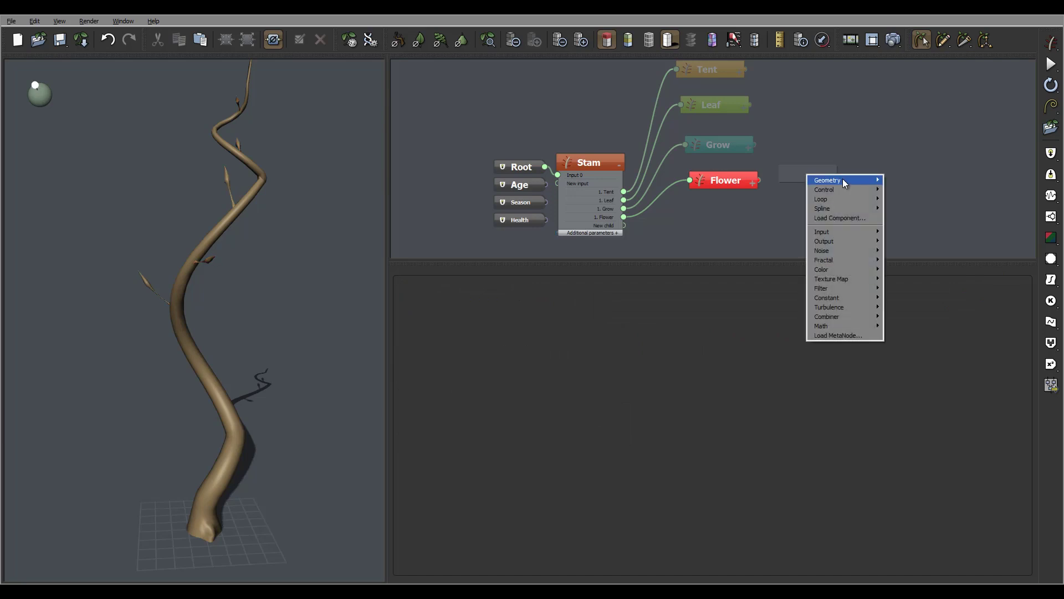
{"action": "mouse_move", "coordinate": [840, 179]}
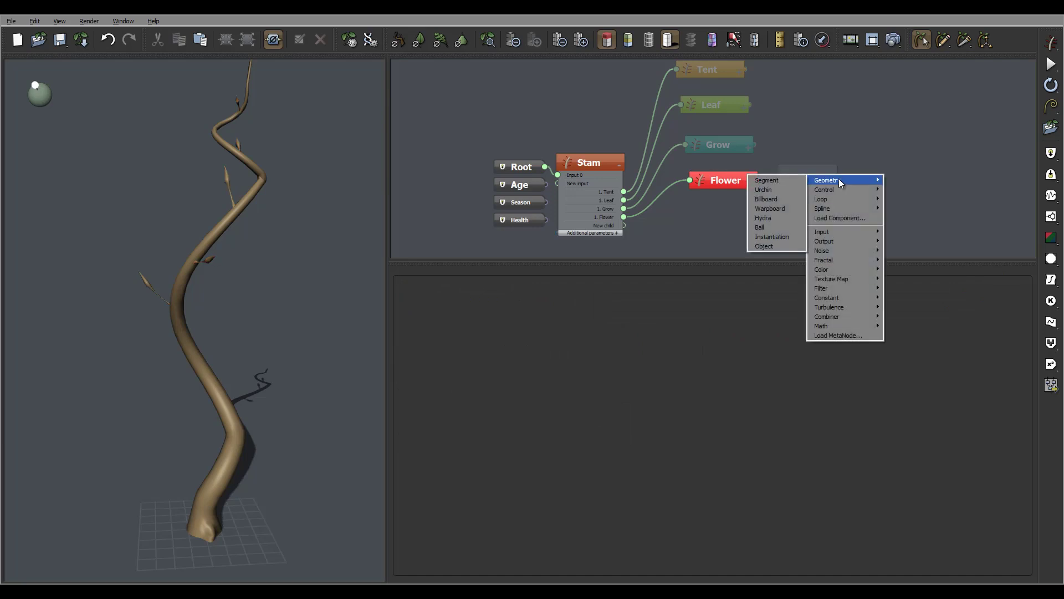
{"action": "left_click", "coordinate": [768, 181]}
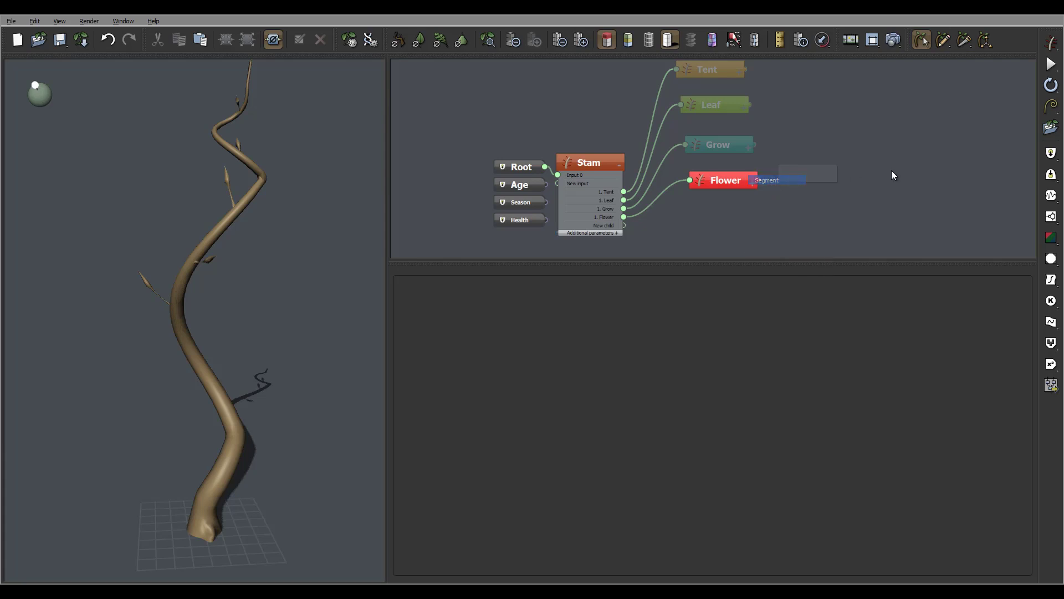
{"action": "left_click", "coordinate": [817, 174]}
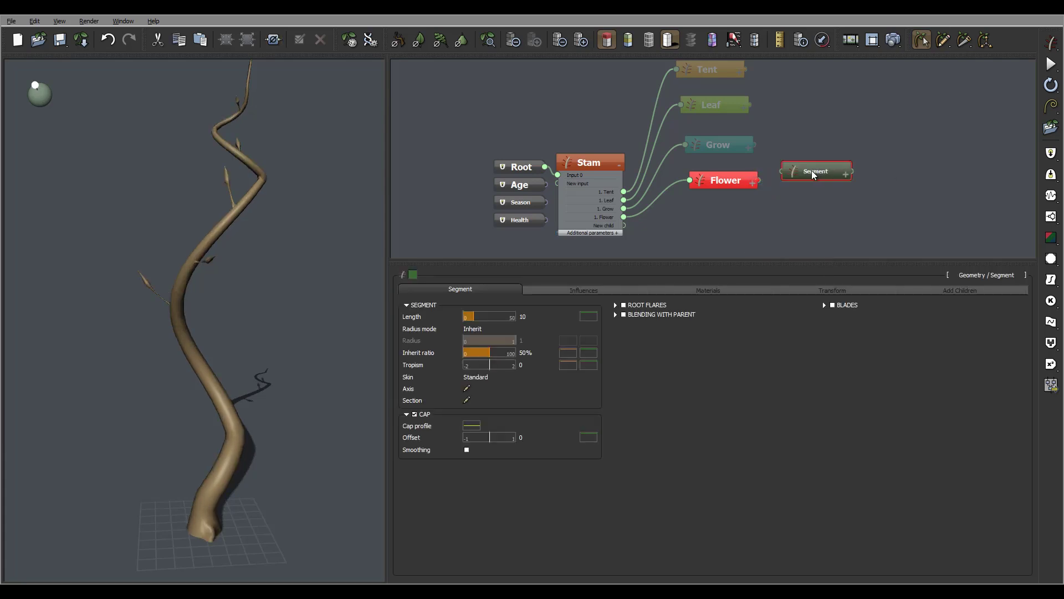
{"action": "left_click_drag", "start_coordinate": [817, 175], "coordinate": [815, 187]}
Rename the new segment node as Paddles and colour it dark blue (0, 19, 159).
{"action": "double_click", "coordinate": [834, 182]}
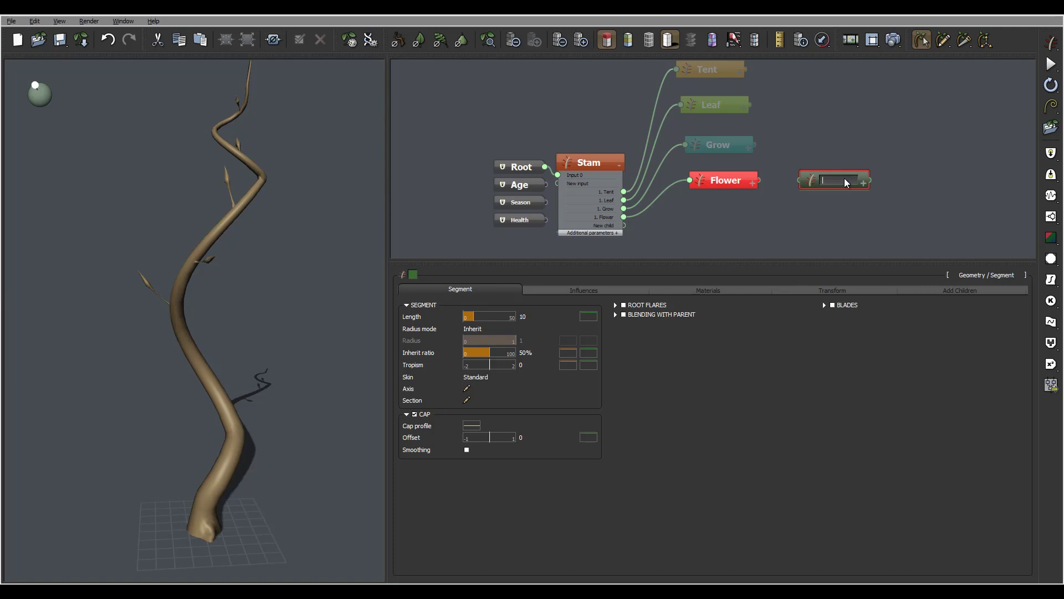
{"action": "type", "text": "Paddles"}
{"action": "left_click", "coordinate": [413, 274]}
{"action": "left_click", "coordinate": [443, 220]}
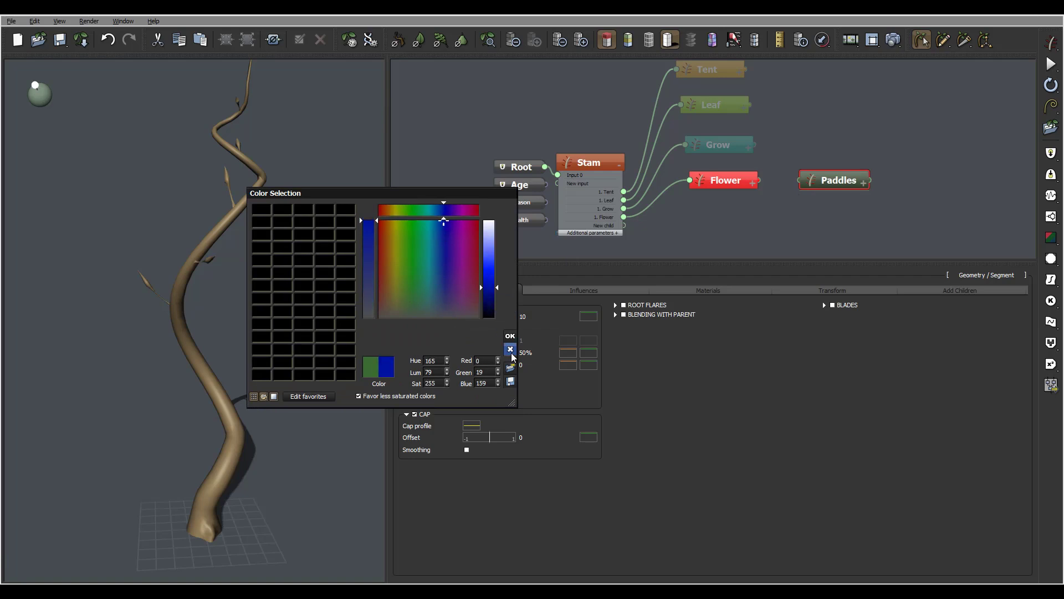
{"action": "left_click", "coordinate": [511, 336]}
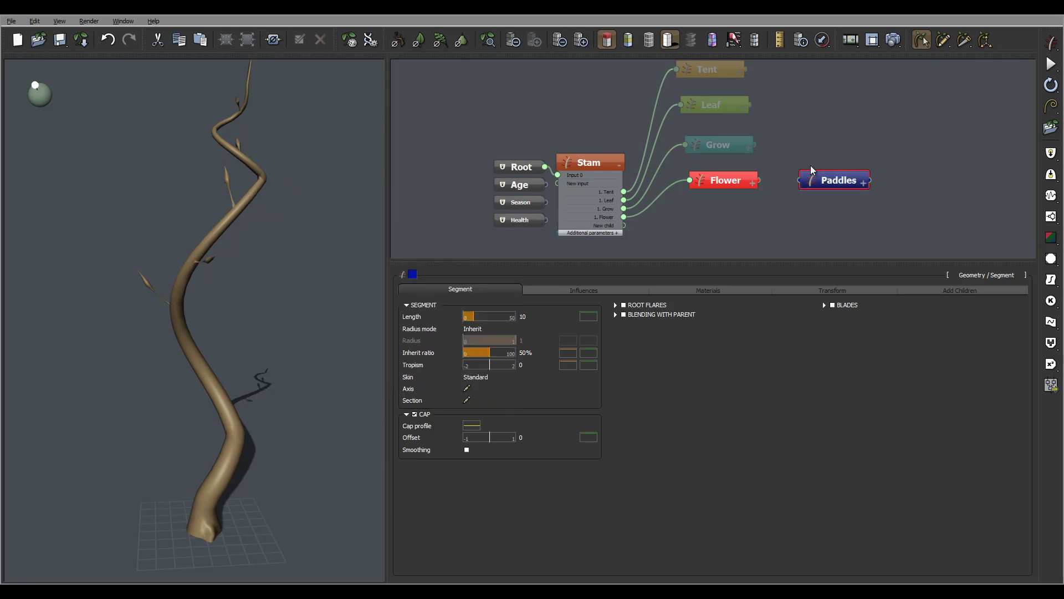
Rename the Paddles node as Pad and connect it to the Flower node as its child.
{"action": "double_click", "coordinate": [854, 187]}
{"action": "type", "text": "Pad"}
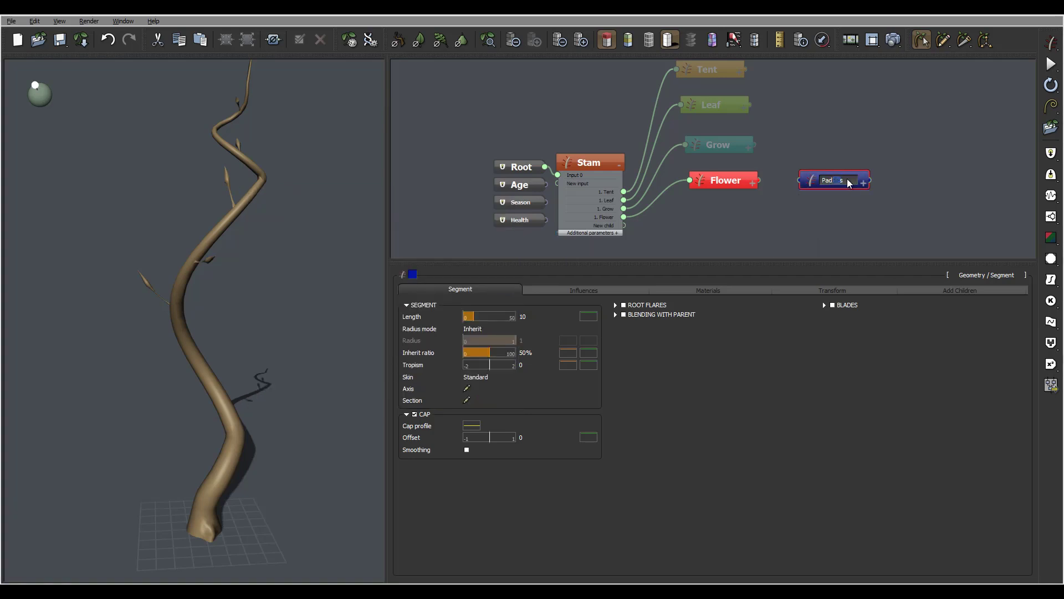
{"action": "key", "text": "Delete"}
{"action": "key", "text": "Return"}
{"action": "left_click_drag", "start_coordinate": [798, 180], "coordinate": [758, 180]}
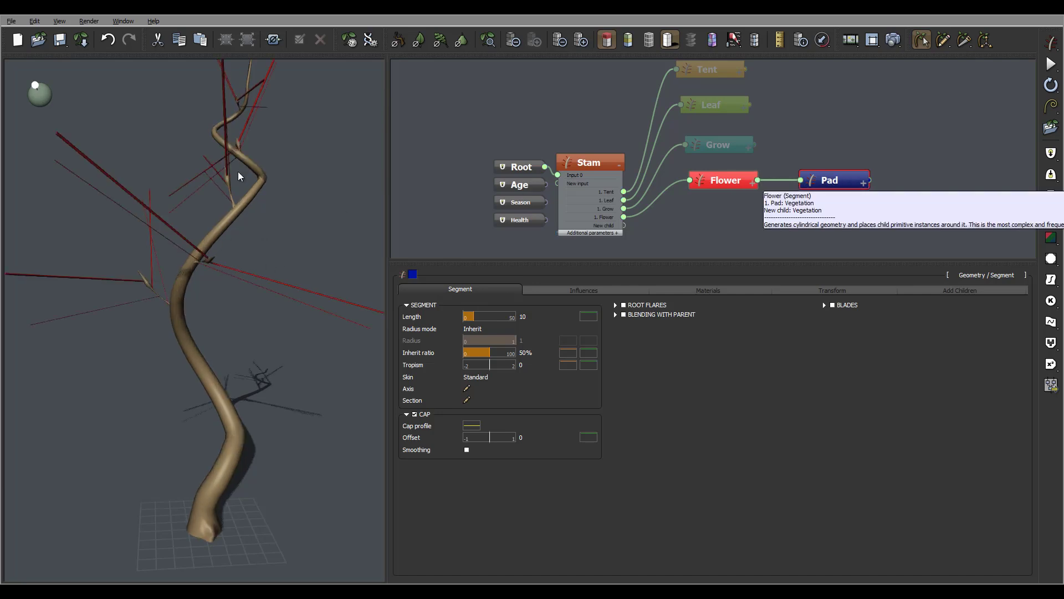
Set both the start and end of the Pad distribution on the Flower segment to 0.8.
{"action": "left_click", "coordinate": [739, 182]}
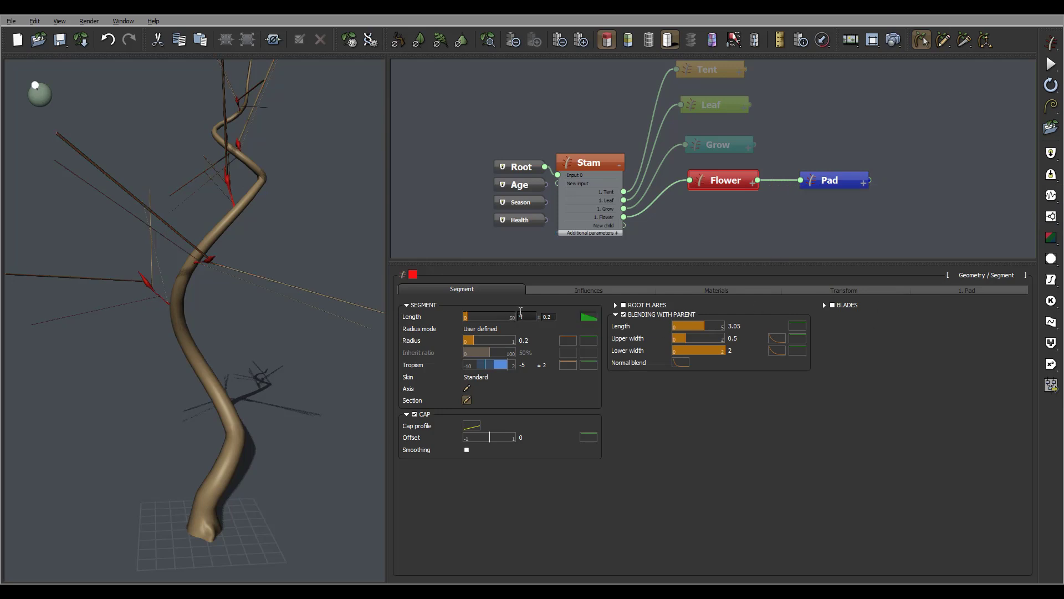
{"action": "left_click_drag", "start_coordinate": [229, 223], "coordinate": [181, 174]}
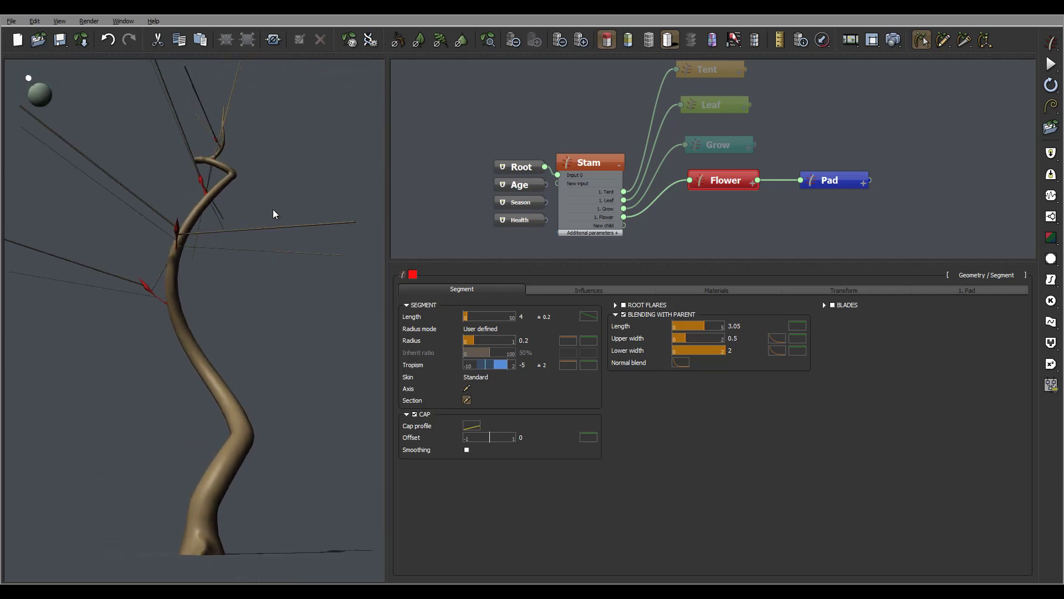
{"action": "left_click_drag", "start_coordinate": [269, 215], "coordinate": [289, 296]}
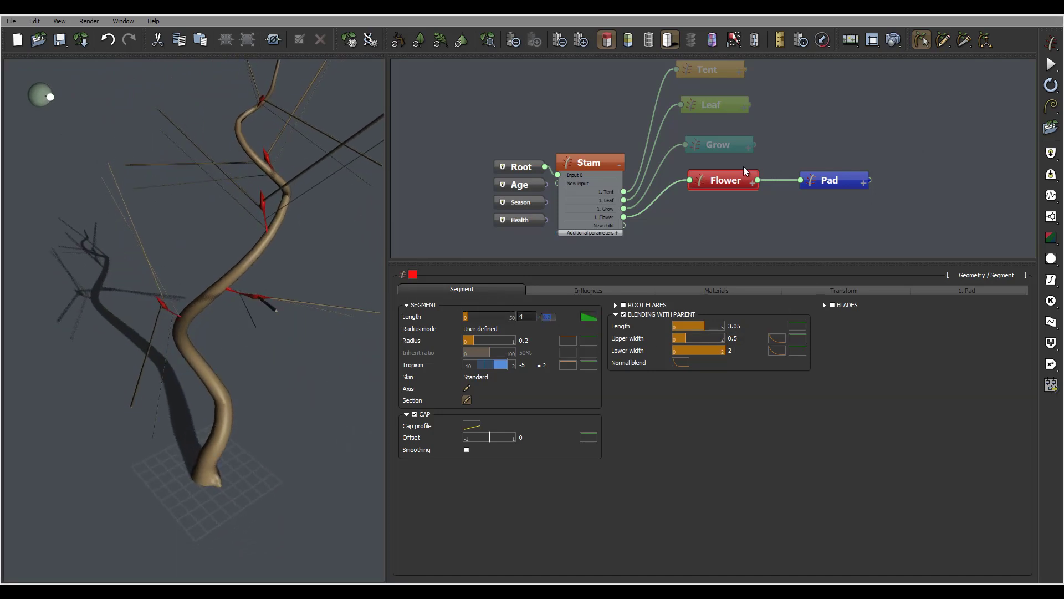
{"action": "left_click", "coordinate": [952, 288]}
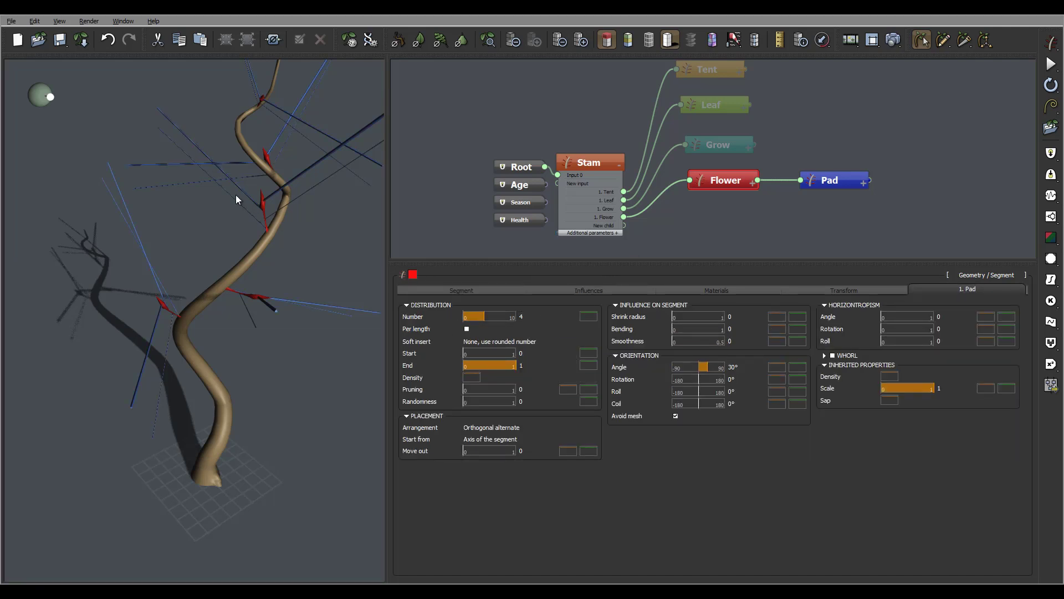
{"action": "left_click_drag", "start_coordinate": [235, 194], "coordinate": [251, 178]}
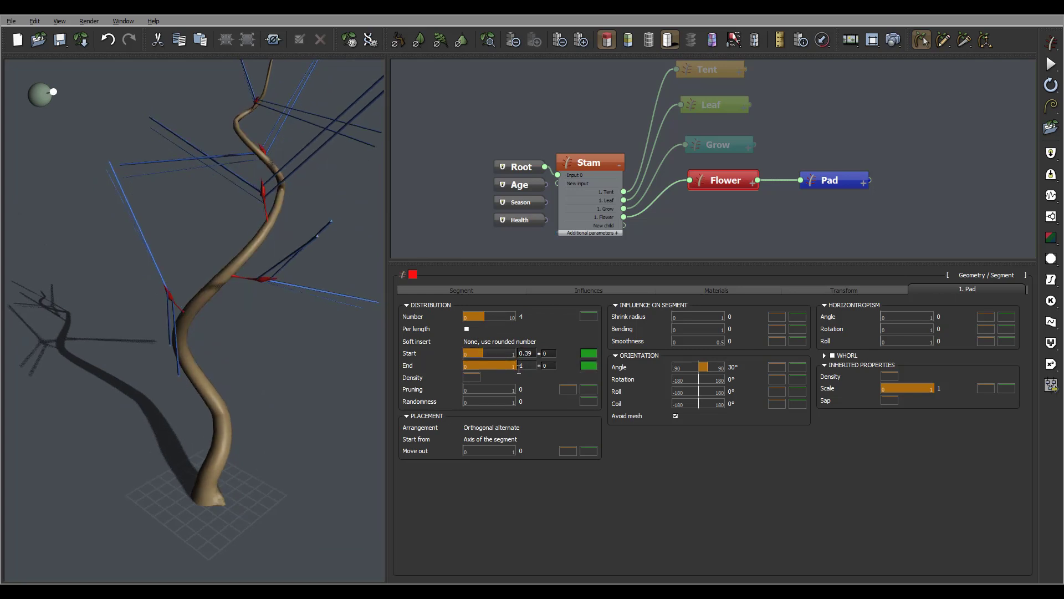
{"action": "left_click_drag", "start_coordinate": [516, 368], "coordinate": [504, 368]}
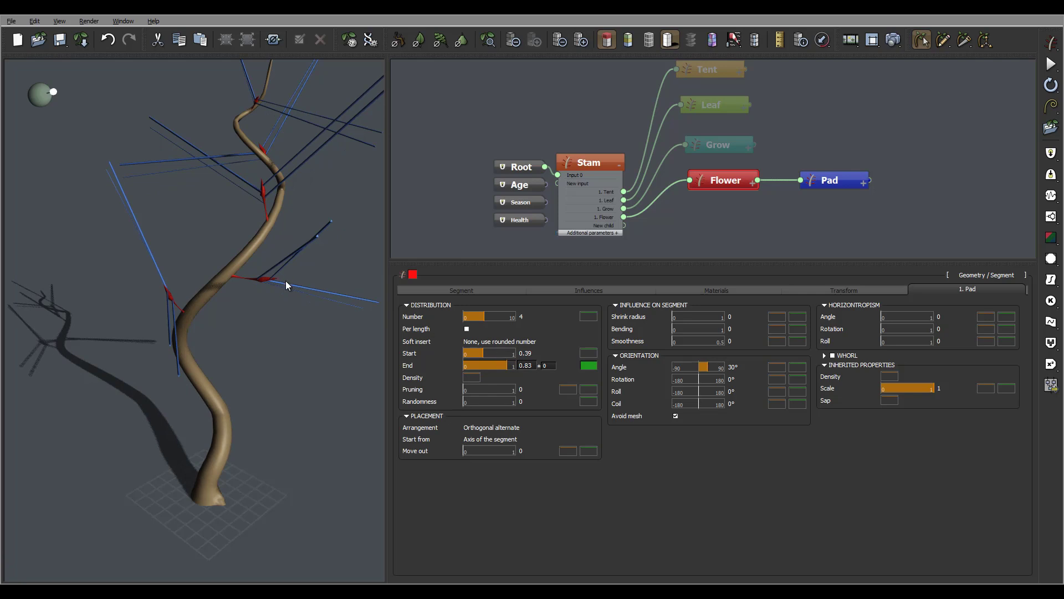
{"action": "left_click_drag", "start_coordinate": [285, 281], "coordinate": [289, 149]}
{"action": "scroll", "coordinate": [275, 247], "scroll_direction": "up", "scroll_amount": 3}
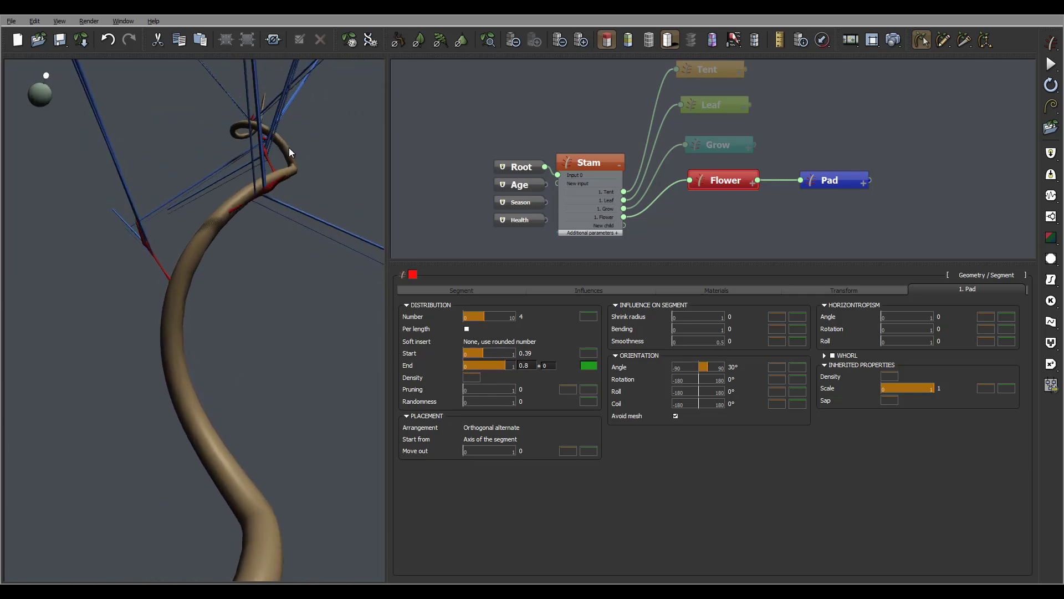
{"action": "left_click", "coordinate": [532, 353]}
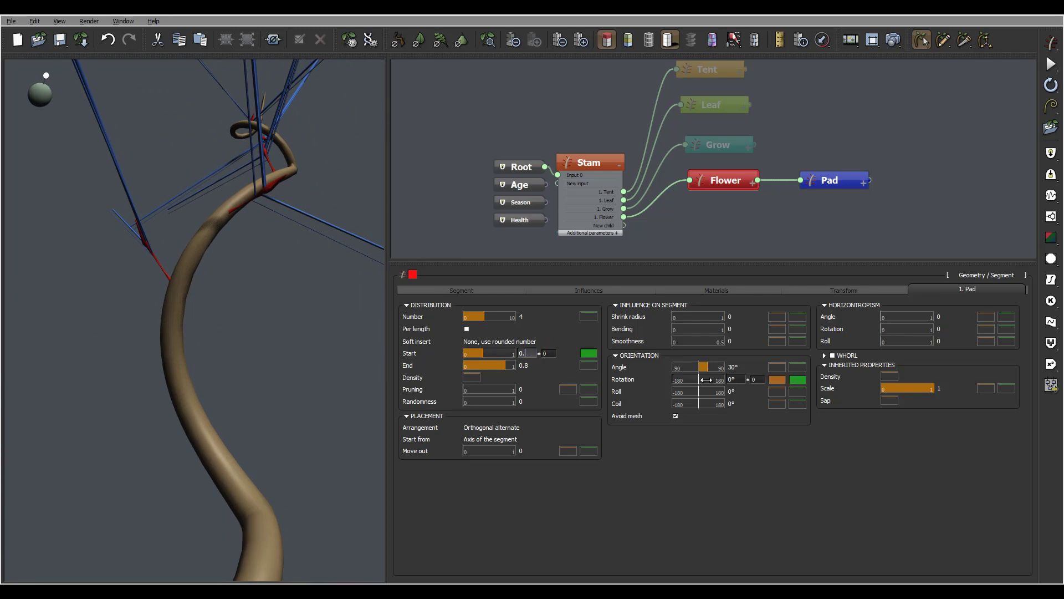
{"action": "left_click_drag", "start_coordinate": [269, 211], "coordinate": [195, 255]}
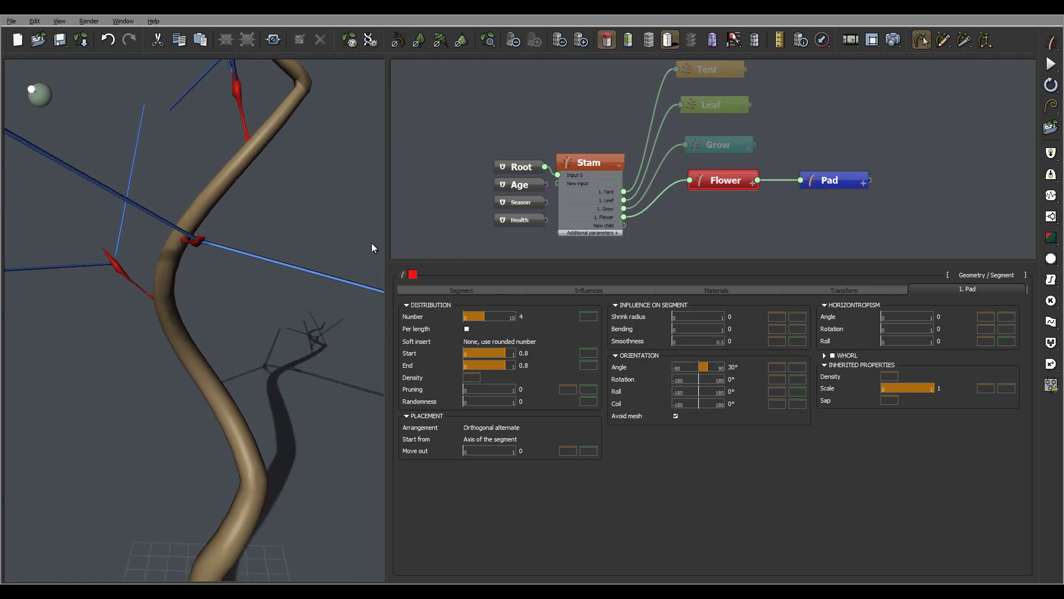
Set the coil orientation of the Flower's Pad children to 90° and inspect their spread around the stalks.
{"action": "left_click", "coordinate": [731, 404]}
{"action": "type", "text": "90"}
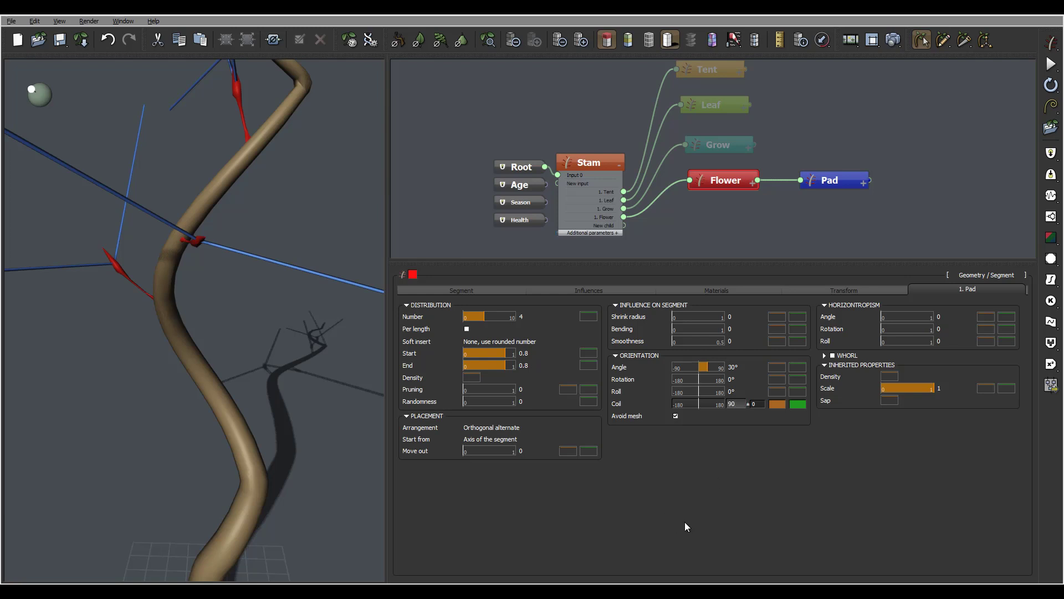
{"action": "key", "text": "Return"}
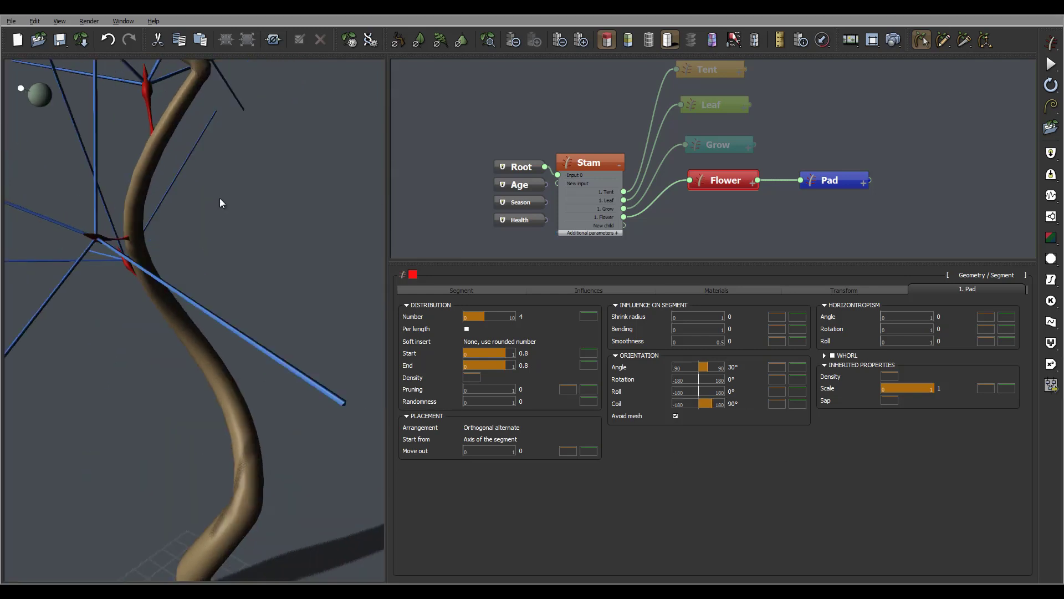
{"action": "left_click_drag", "start_coordinate": [232, 233], "coordinate": [383, 199]}
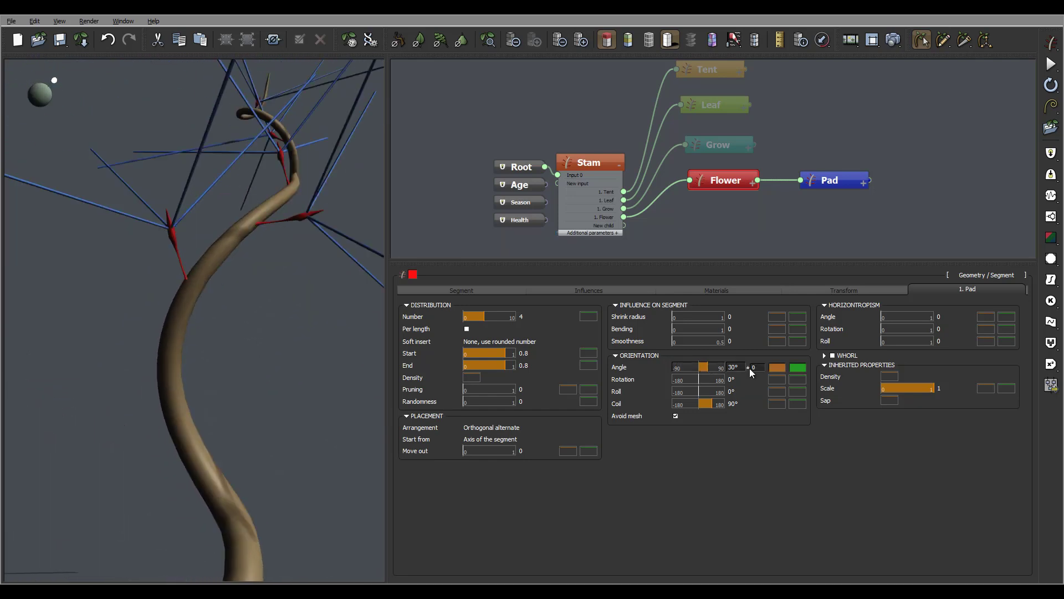
Give the Pad children's orientation angle a variation of ± 5 and inspect the stalks from several sides.
{"action": "left_click", "coordinate": [753, 367]}
{"action": "type", "text": "5"}
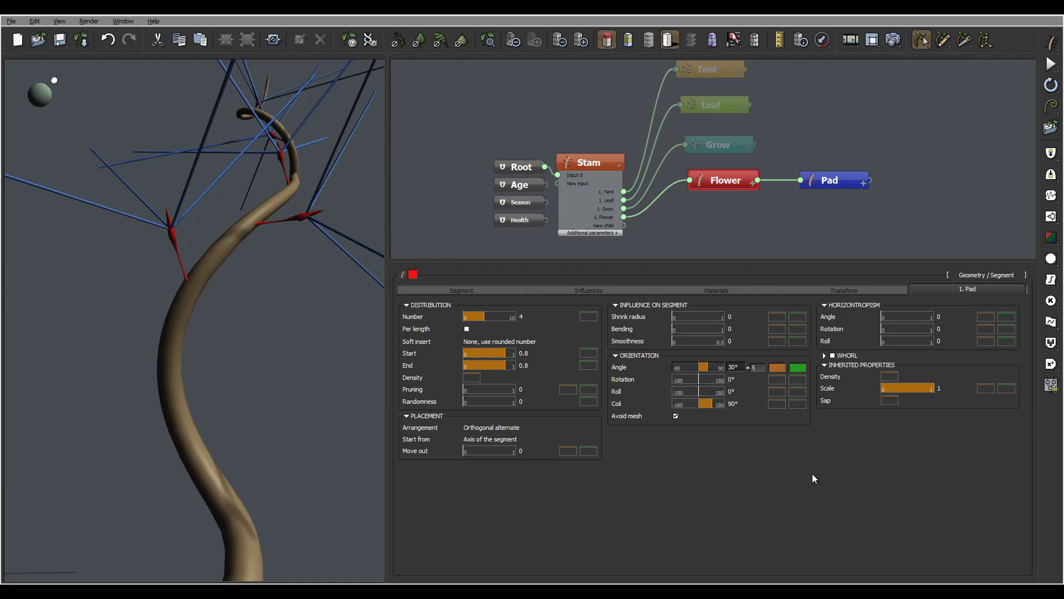
{"action": "left_click_drag", "start_coordinate": [356, 207], "coordinate": [225, 230]}
{"action": "left_click_drag", "start_coordinate": [249, 182], "coordinate": [265, 247]}
{"action": "left_click_drag", "start_coordinate": [297, 215], "coordinate": [322, 179]}
{"action": "left_click_drag", "start_coordinate": [289, 216], "coordinate": [265, 176]}
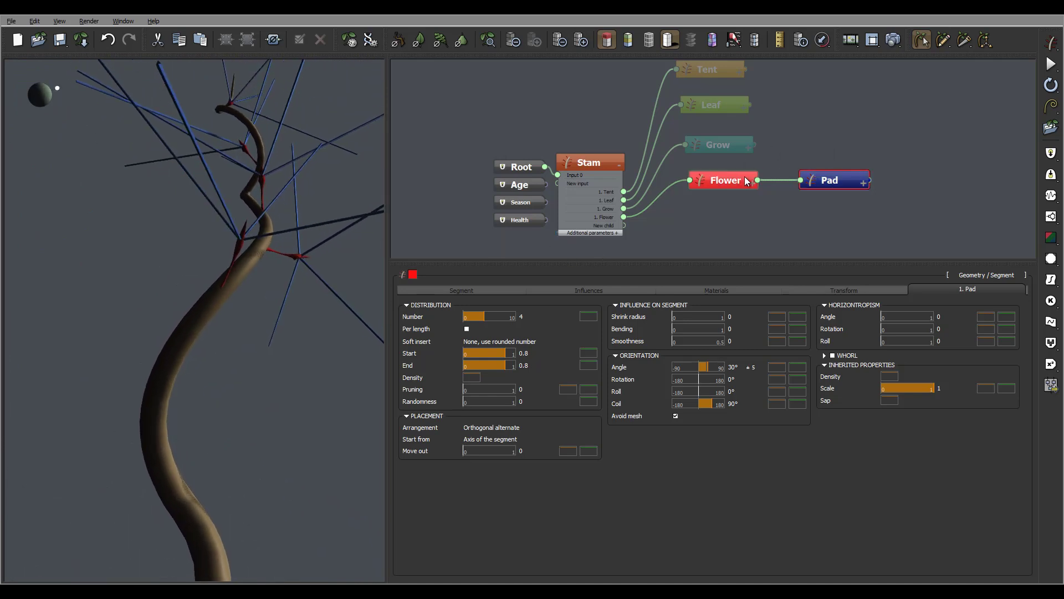
Widen the tip section of the Flower segment's section splines to a radius of about 0.38.
{"action": "left_click", "coordinate": [829, 181]}
{"action": "left_click", "coordinate": [747, 180]}
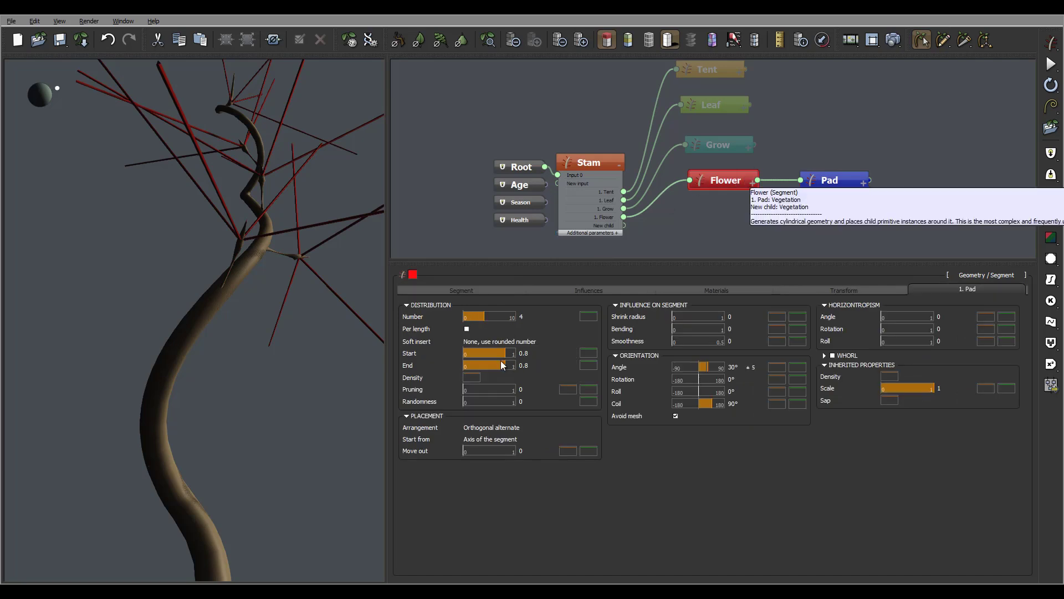
{"action": "left_click", "coordinate": [436, 290]}
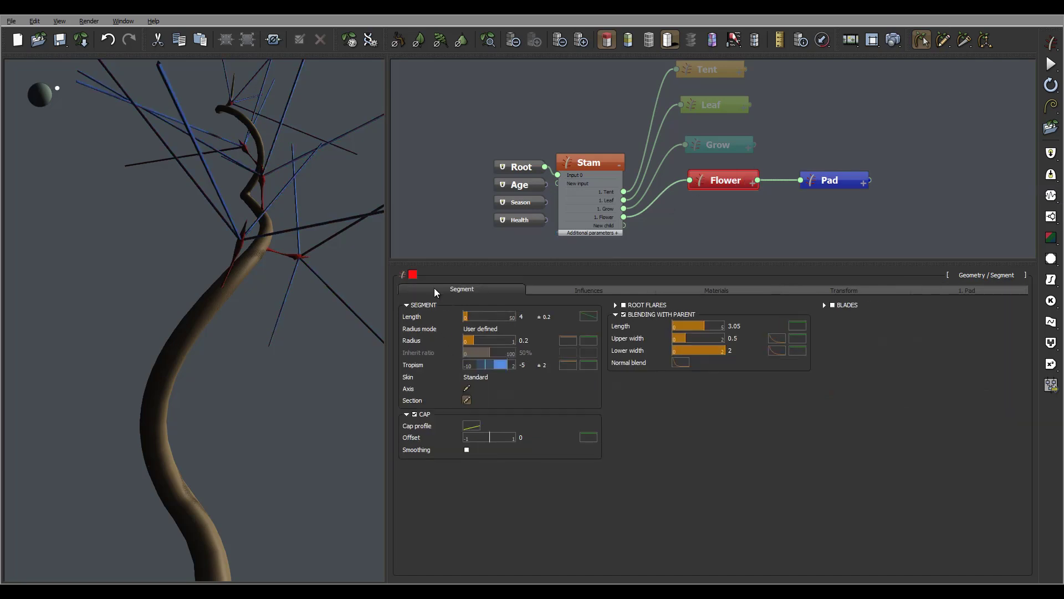
{"action": "left_click", "coordinate": [467, 400]}
{"action": "mouse_move", "coordinate": [687, 285]}
{"action": "left_mouse_down"}
{"action": "mouse_move", "coordinate": [594, 305]}
{"action": "mouse_move", "coordinate": [642, 308]}
{"action": "mouse_move", "coordinate": [621, 306]}
{"action": "left_mouse_up"}
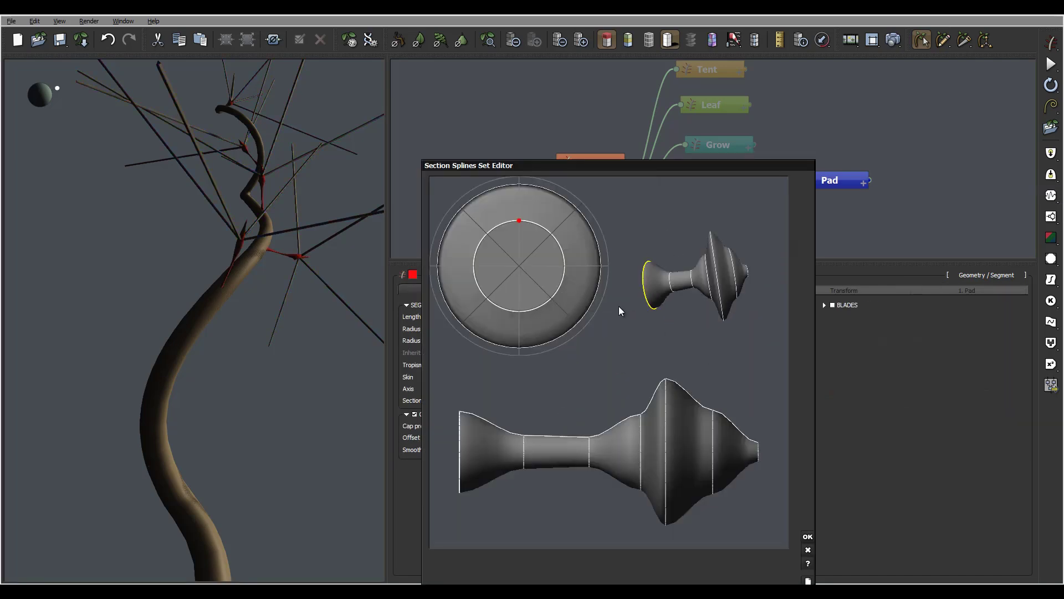
{"action": "left_click", "coordinate": [759, 453]}
{"action": "left_click_drag", "start_coordinate": [520, 258], "coordinate": [540, 238]}
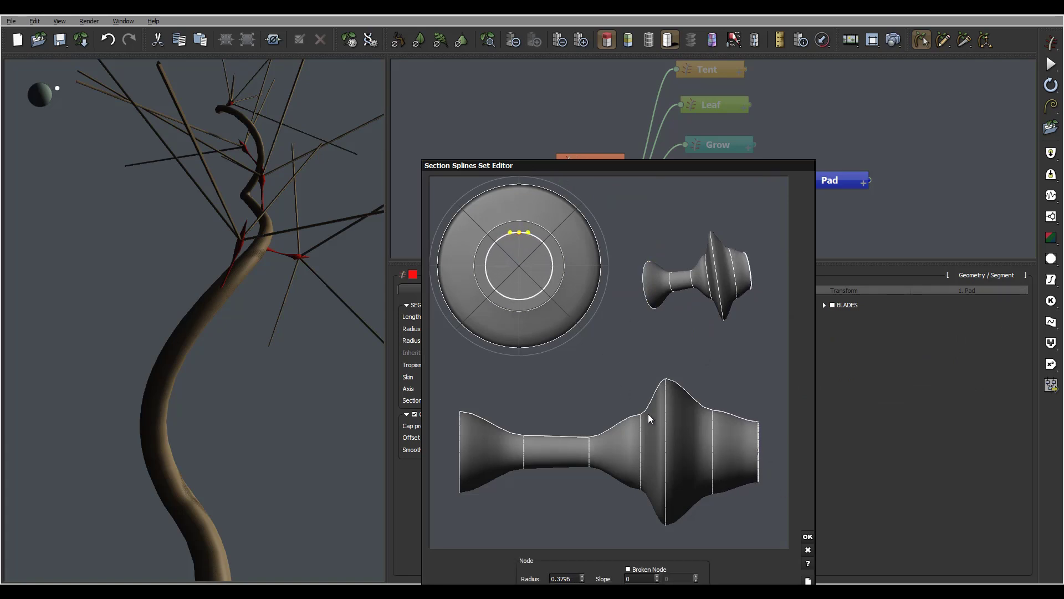
Narrow the Flower's section just before the tip to a radius of about 0.13 and apply the section splines.
{"action": "left_click", "coordinate": [713, 447]}
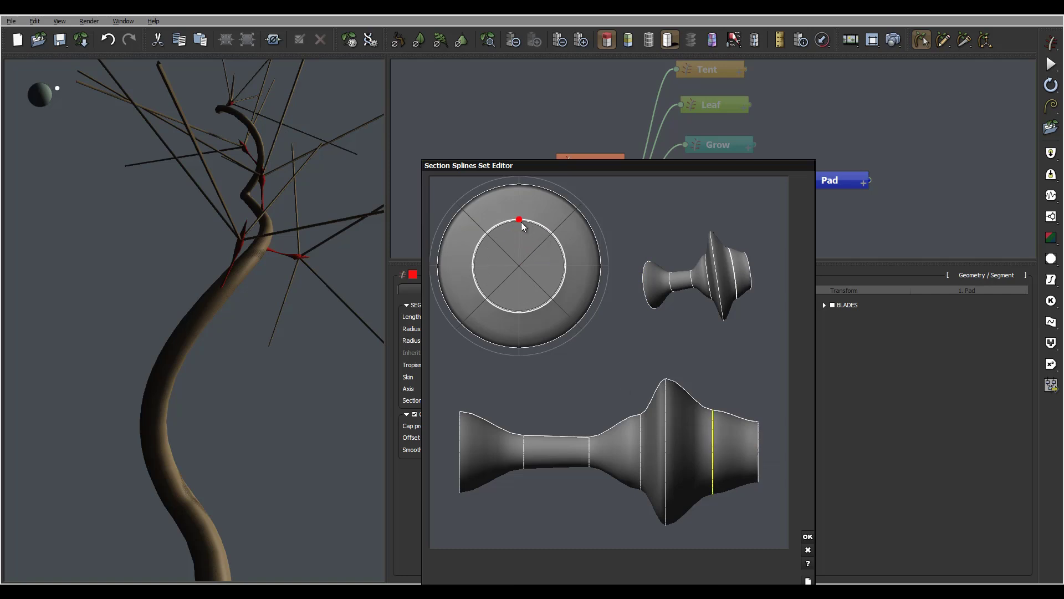
{"action": "left_click_drag", "start_coordinate": [520, 221], "coordinate": [510, 265]}
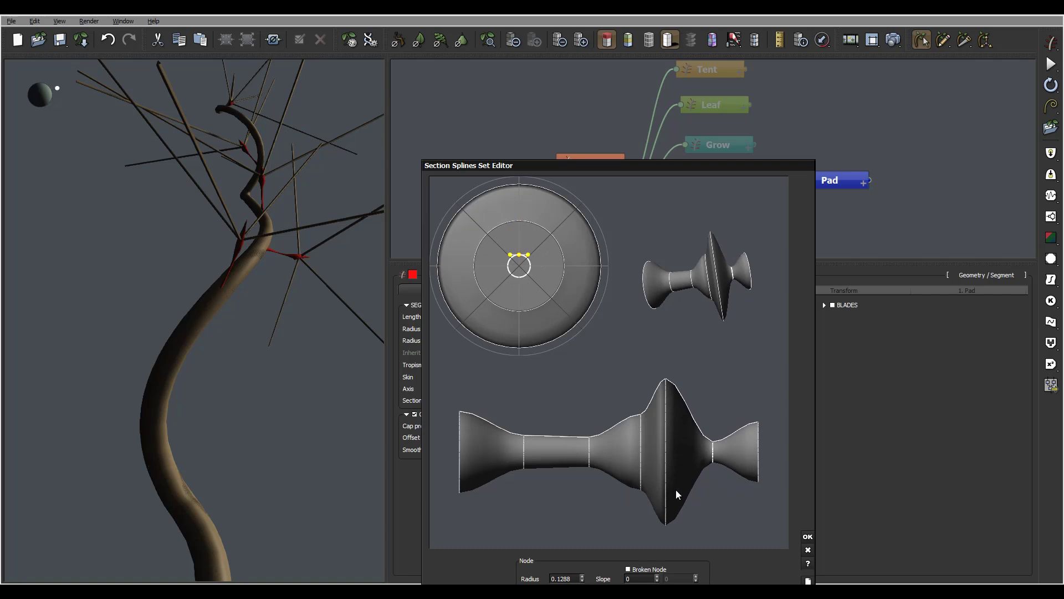
{"action": "left_click", "coordinate": [807, 536]}
{"action": "left_click_drag", "start_coordinate": [315, 231], "coordinate": [223, 281]}
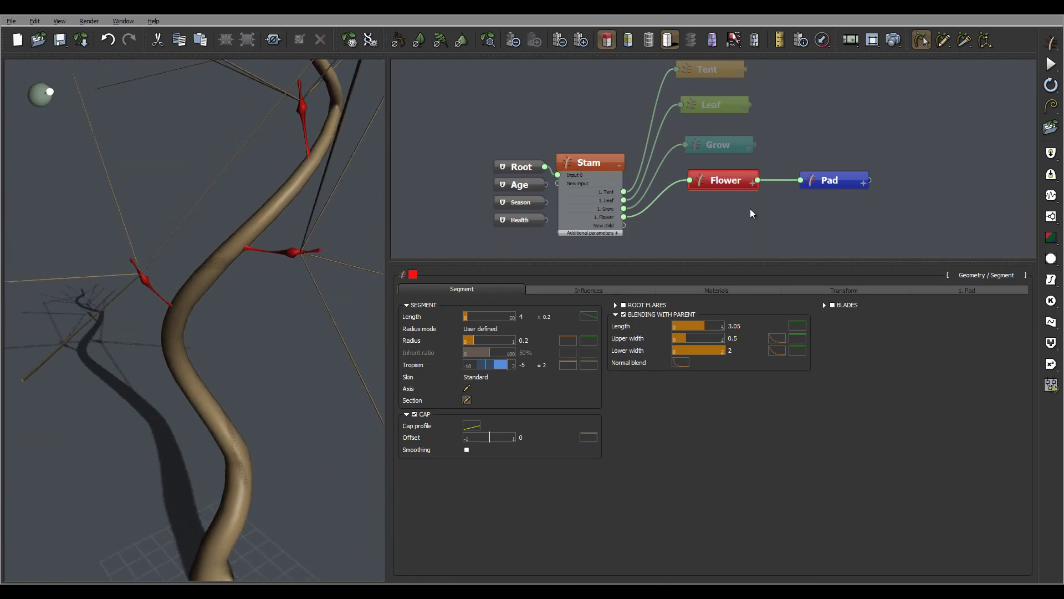
Enable blending with parent on the Pad segment and set its length to 2.
{"action": "left_click", "coordinate": [839, 180]}
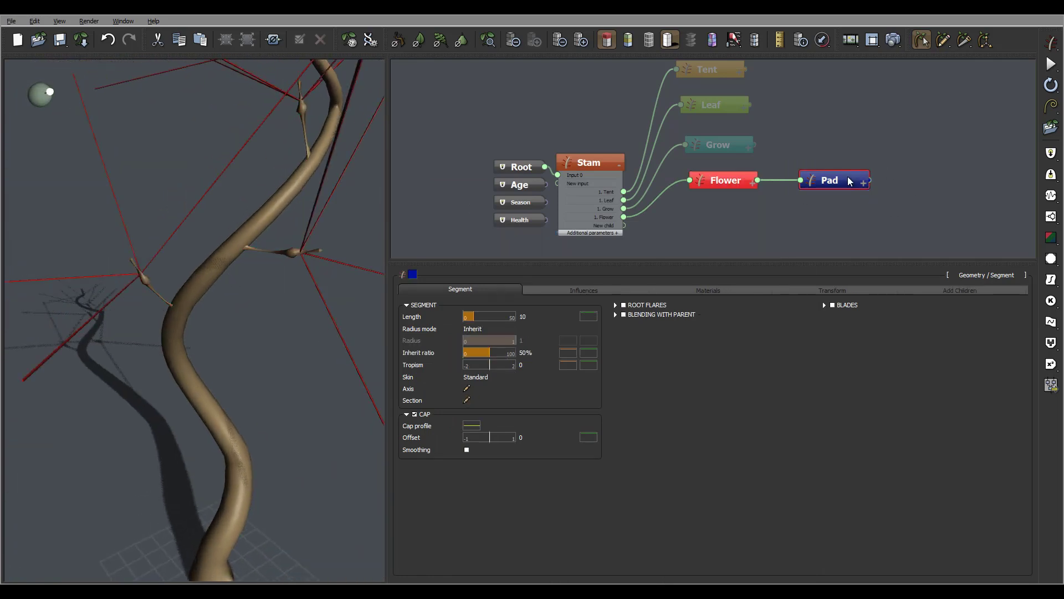
{"action": "left_click", "coordinate": [624, 315]}
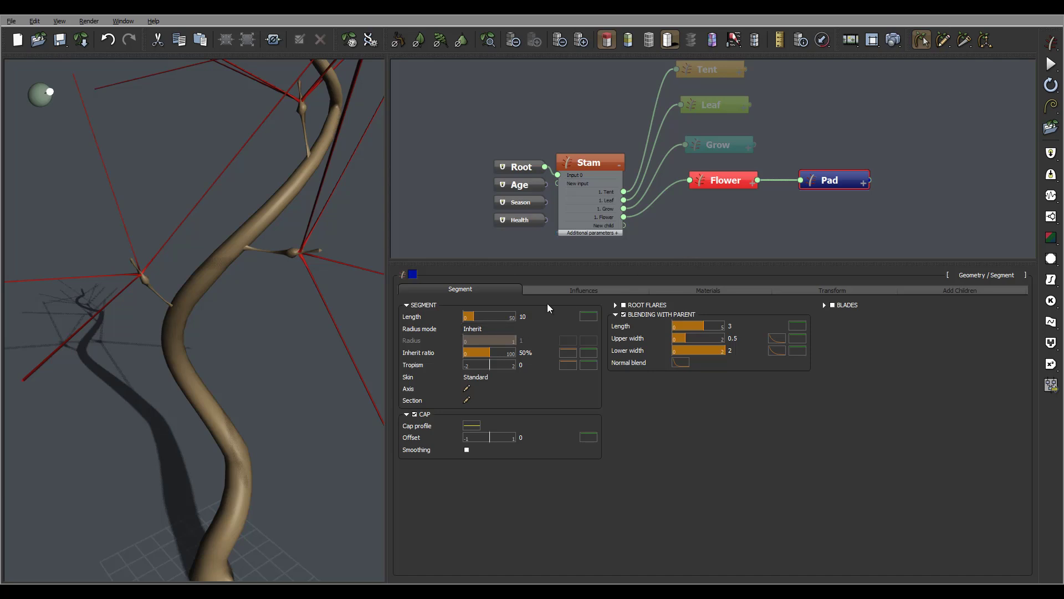
{"action": "double_click", "coordinate": [526, 317]}
{"action": "type", "text": "2"}
{"action": "key", "text": "Return"}
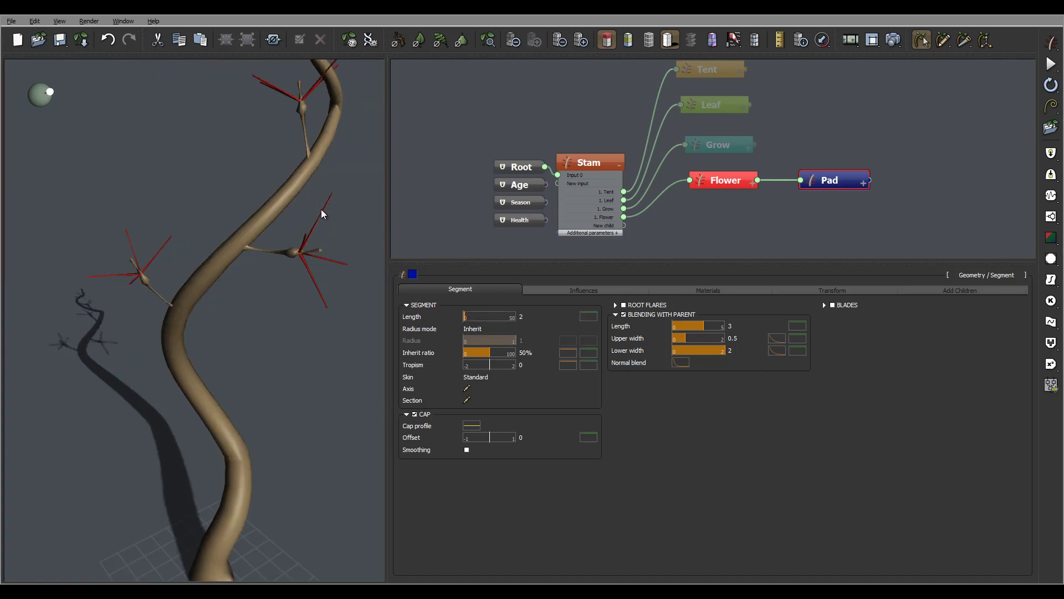
{"action": "left_click_drag", "start_coordinate": [327, 214], "coordinate": [288, 250]}
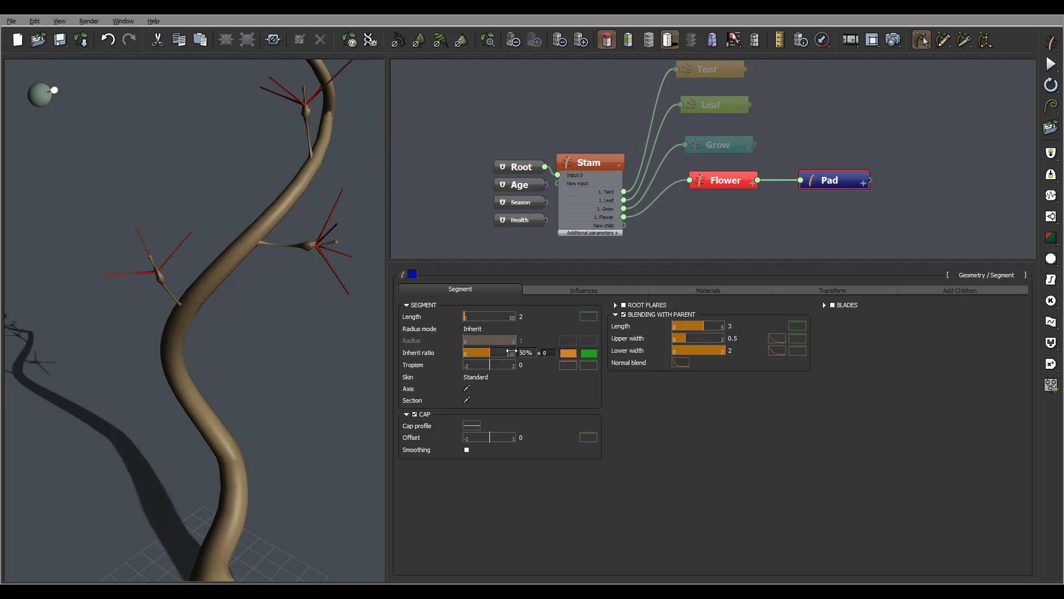
Lower the end keypoint of the Pad's inherit ratio profile to about 0.
{"action": "left_click", "coordinate": [568, 352]}
{"action": "left_click_drag", "start_coordinate": [628, 359], "coordinate": [618, 350]}
{"action": "left_click_drag", "start_coordinate": [782, 240], "coordinate": [780, 453]}
{"action": "left_click_drag", "start_coordinate": [771, 396], "coordinate": [764, 318]}
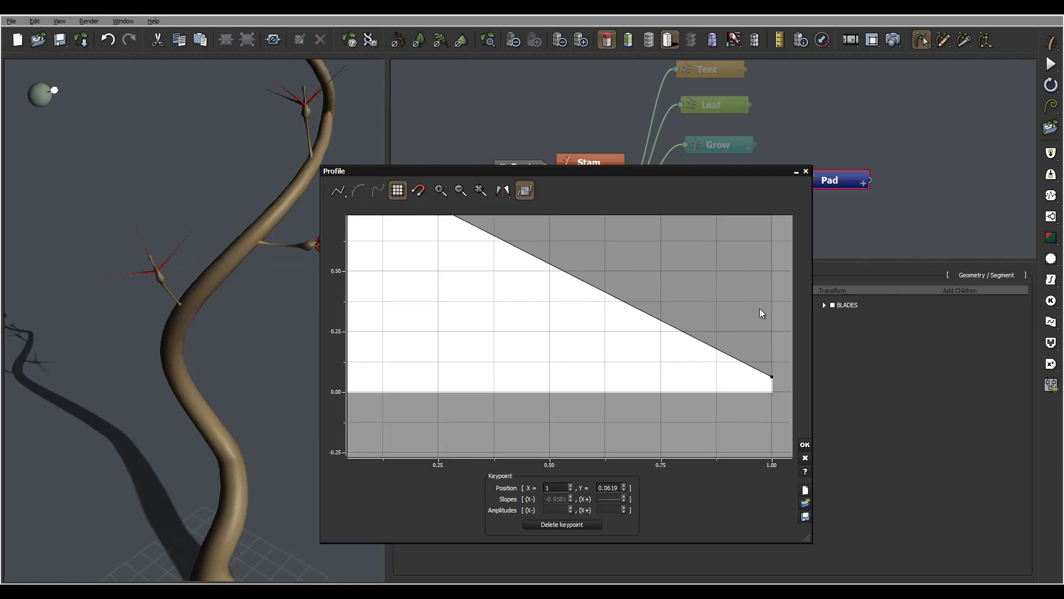
{"action": "left_click_drag", "start_coordinate": [778, 390], "coordinate": [778, 404]}
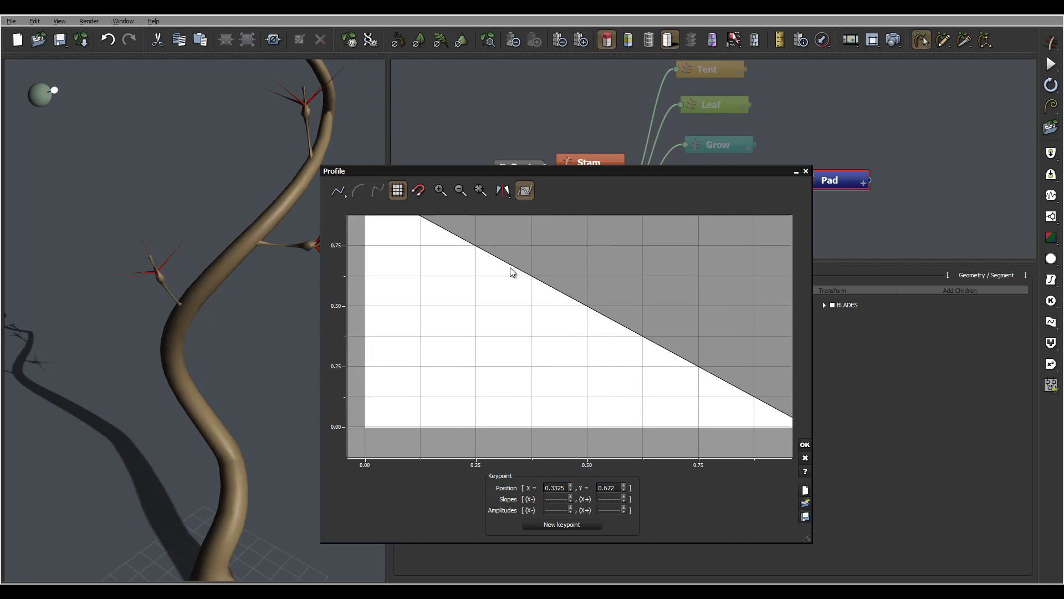
Add a keypoint at about X 0.08, Y 0.01 to the Pad's inherit ratio profile and accept the curve.
{"action": "left_click_drag", "start_coordinate": [511, 272], "coordinate": [439, 422]}
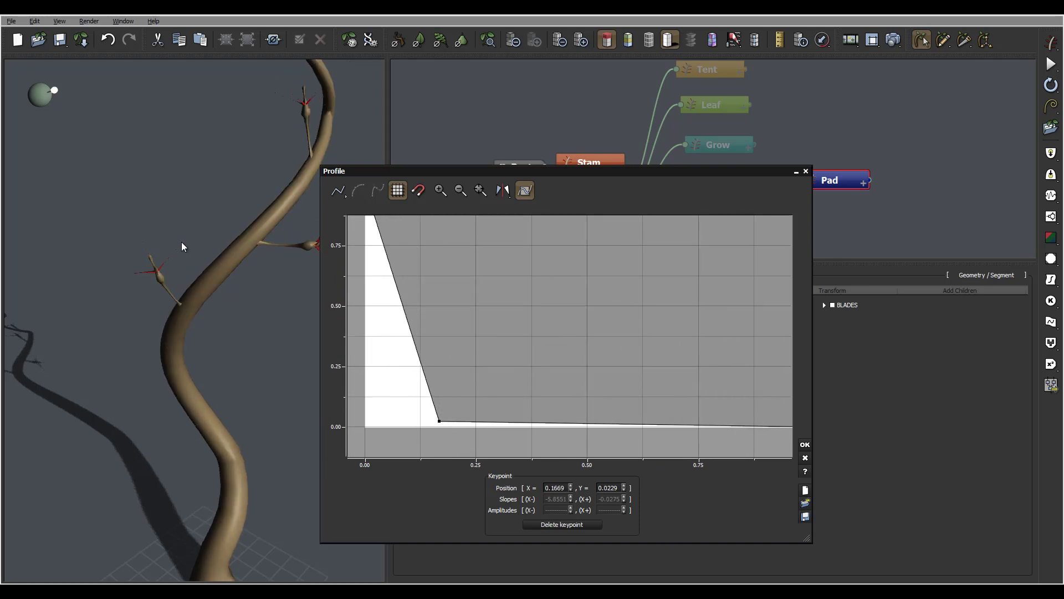
{"action": "left_click_drag", "start_coordinate": [185, 254], "coordinate": [247, 342]}
{"action": "middle_click_drag", "start_coordinate": [458, 331], "coordinate": [441, 259]}
{"action": "left_click_drag", "start_coordinate": [422, 348], "coordinate": [383, 350]}
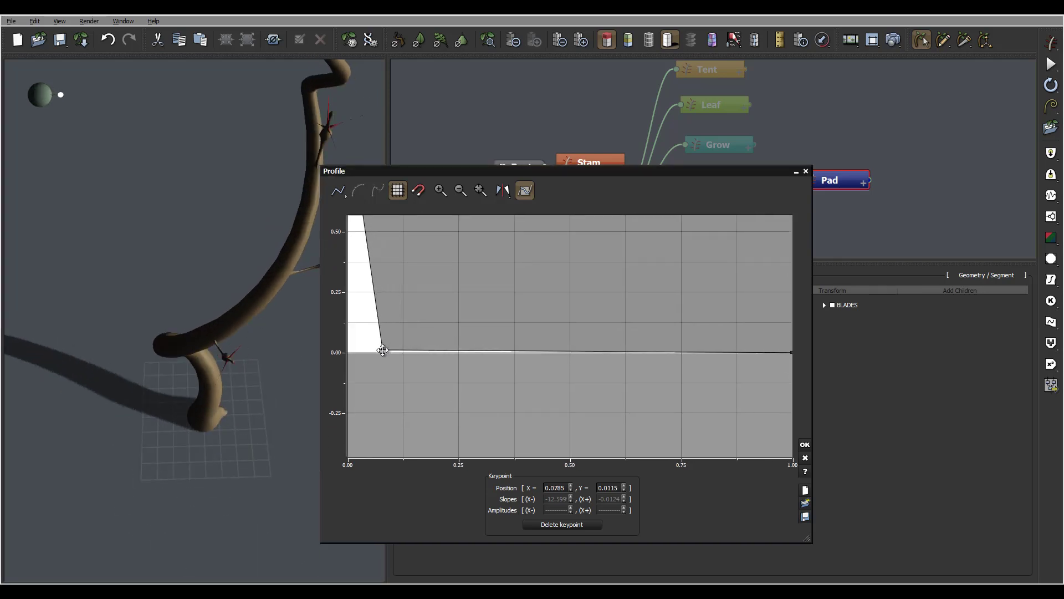
{"action": "left_click_drag", "start_coordinate": [251, 327], "coordinate": [171, 188]}
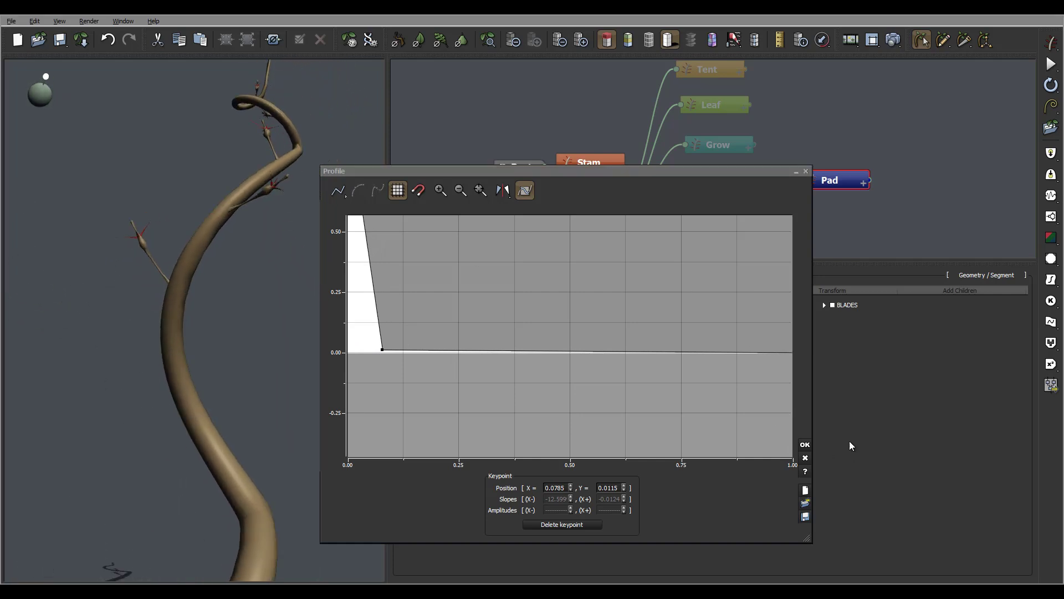
{"action": "left_click", "coordinate": [805, 445]}
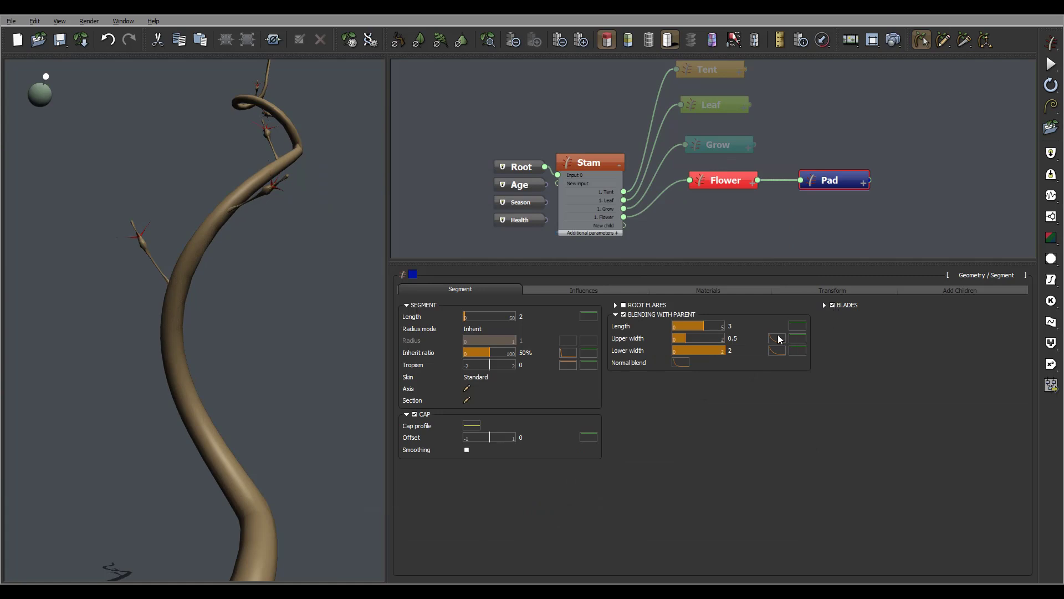
Show the blade settings of the Pad segment with blades enabled and inspect the resulting flower petals.
{"action": "left_click", "coordinate": [825, 305]}
{"action": "mouse_move", "coordinate": [171, 198]}
{"action": "left_mouse_down"}
{"action": "mouse_move", "coordinate": [245, 281]}
{"action": "mouse_move", "coordinate": [294, 278]}
{"action": "mouse_move", "coordinate": [344, 250]}
{"action": "mouse_move", "coordinate": [373, 205]}
{"action": "mouse_move", "coordinate": [259, 214]}
{"action": "mouse_move", "coordinate": [268, 277]}
{"action": "mouse_move", "coordinate": [256, 278]}
{"action": "mouse_move", "coordinate": [202, 238]}
{"action": "mouse_move", "coordinate": [194, 202]}
{"action": "mouse_move", "coordinate": [161, 194]}
{"action": "left_mouse_up"}
{"action": "mouse_move", "coordinate": [862, 336]}
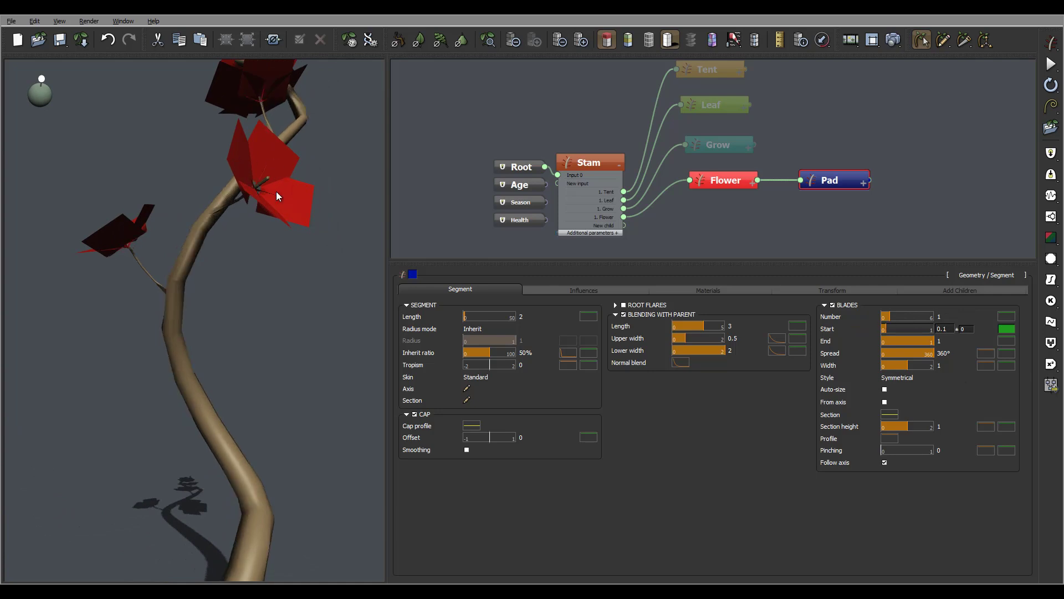
{"action": "left_click_drag", "start_coordinate": [277, 192], "coordinate": [145, 185]}
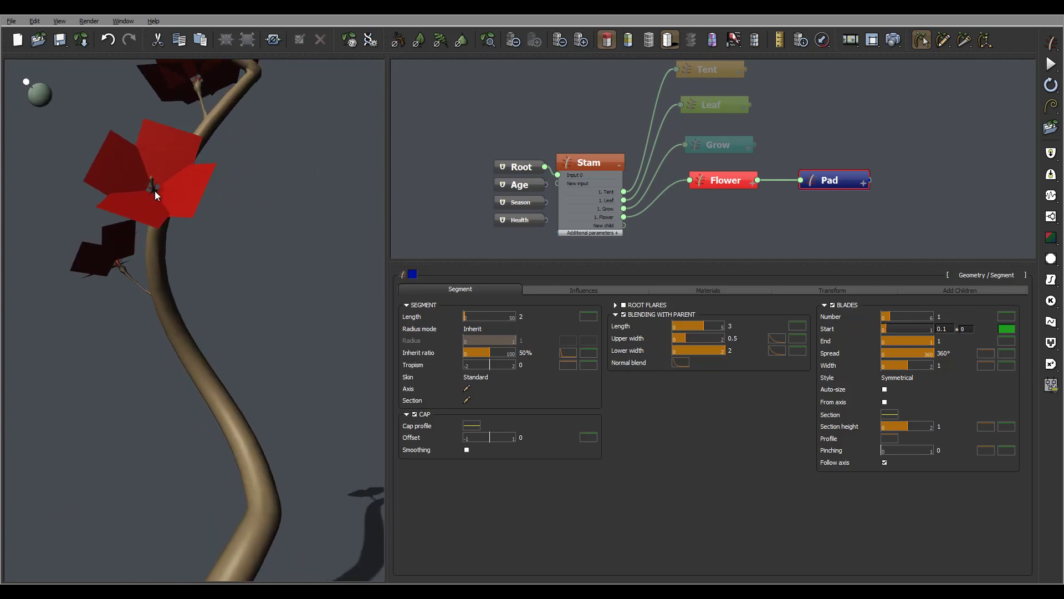
{"action": "left_click_drag", "start_coordinate": [890, 316], "coordinate": [351, 223]}
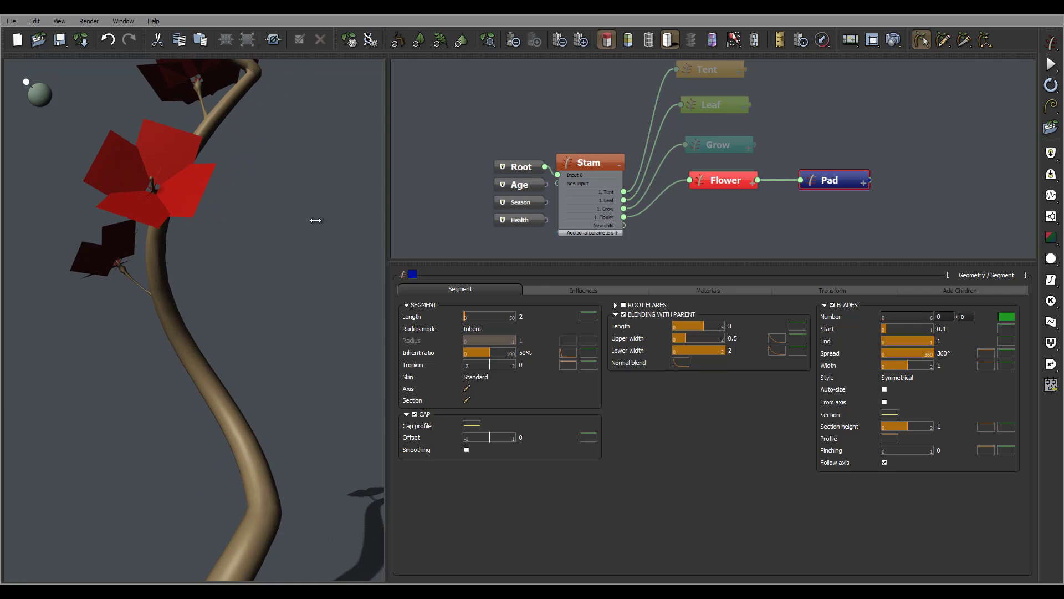
{"action": "left_click", "coordinate": [945, 316]}
{"action": "type", "text": "1"}
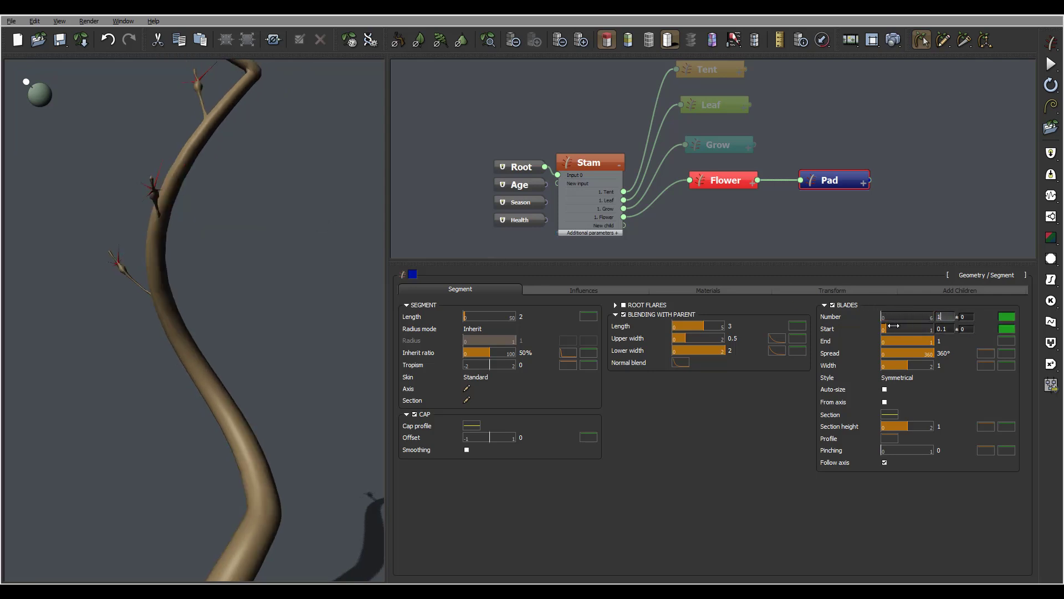
{"action": "key", "text": "Return"}
Set the start of the Pad segment's blades to 0.
{"action": "left_click_drag", "start_coordinate": [895, 328], "coordinate": [881, 328]}
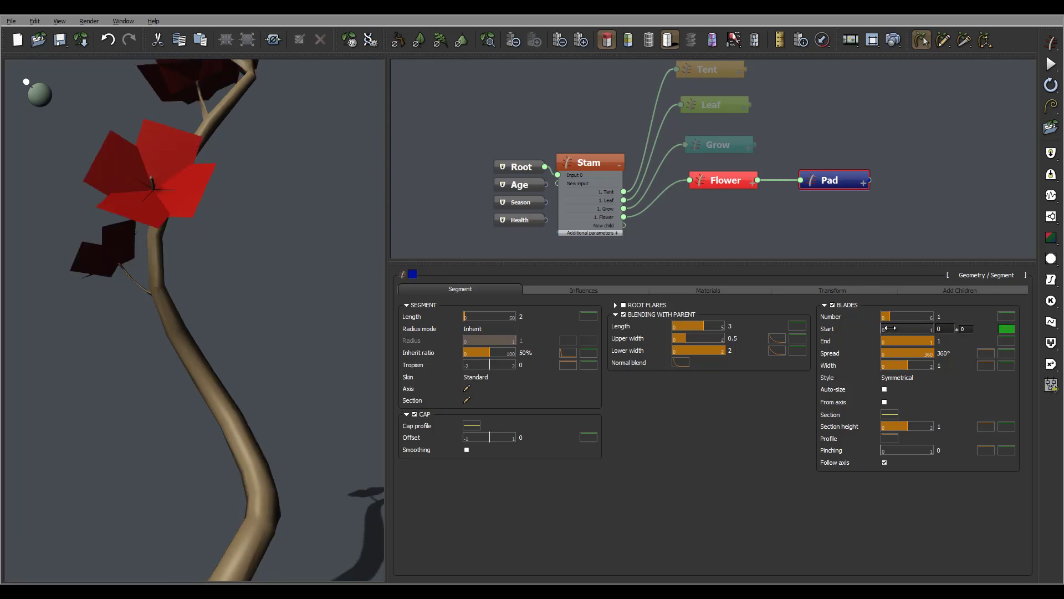
{"action": "right_click_drag", "start_coordinate": [238, 173], "coordinate": [168, 181]}
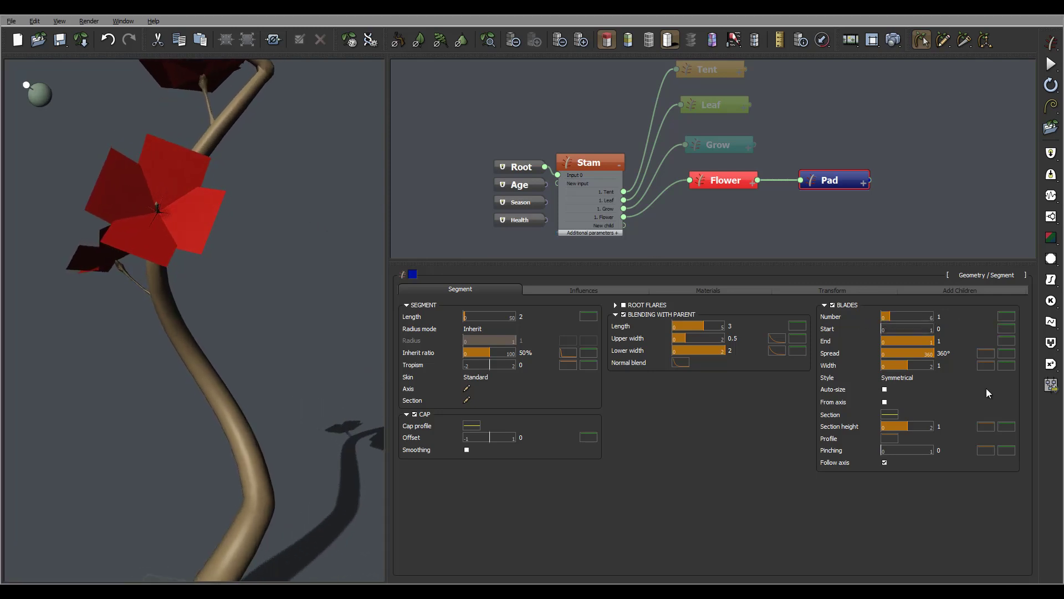
Lower the blade width profile's start to about 0, add a keypoint near X 0.09, Y 0.44, and move the next one to X 0.34, Y 1.
{"action": "left_click", "coordinate": [990, 367]}
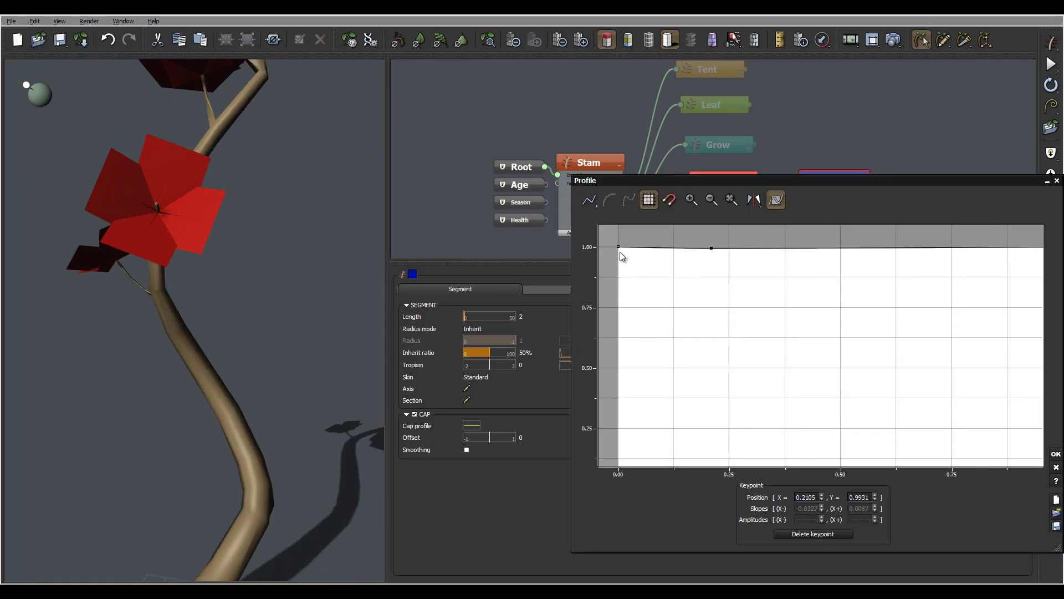
{"action": "left_click_drag", "start_coordinate": [618, 246], "coordinate": [658, 381]}
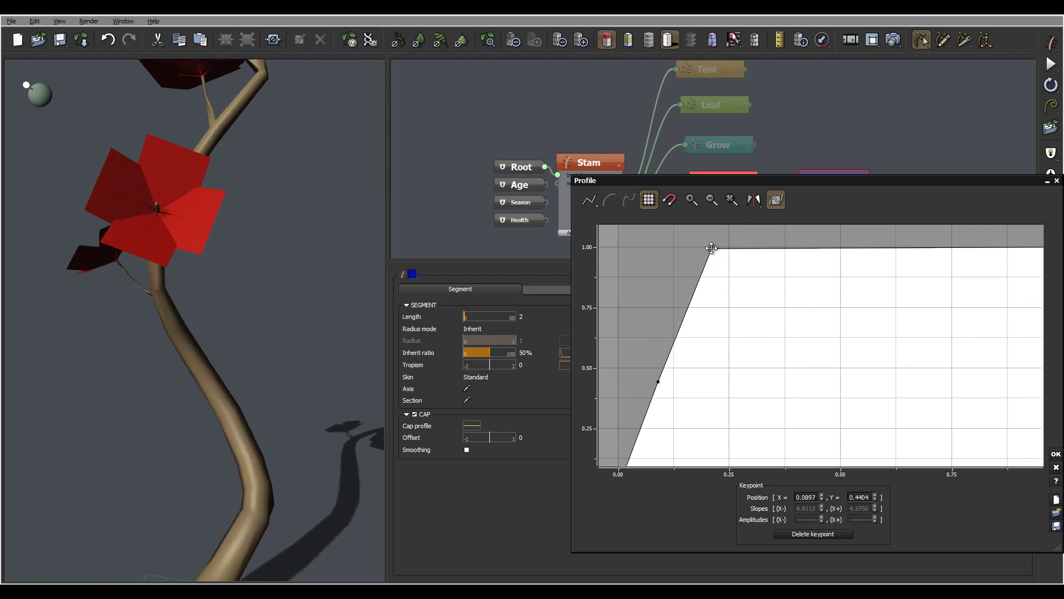
{"action": "left_click_drag", "start_coordinate": [712, 248], "coordinate": [768, 248]}
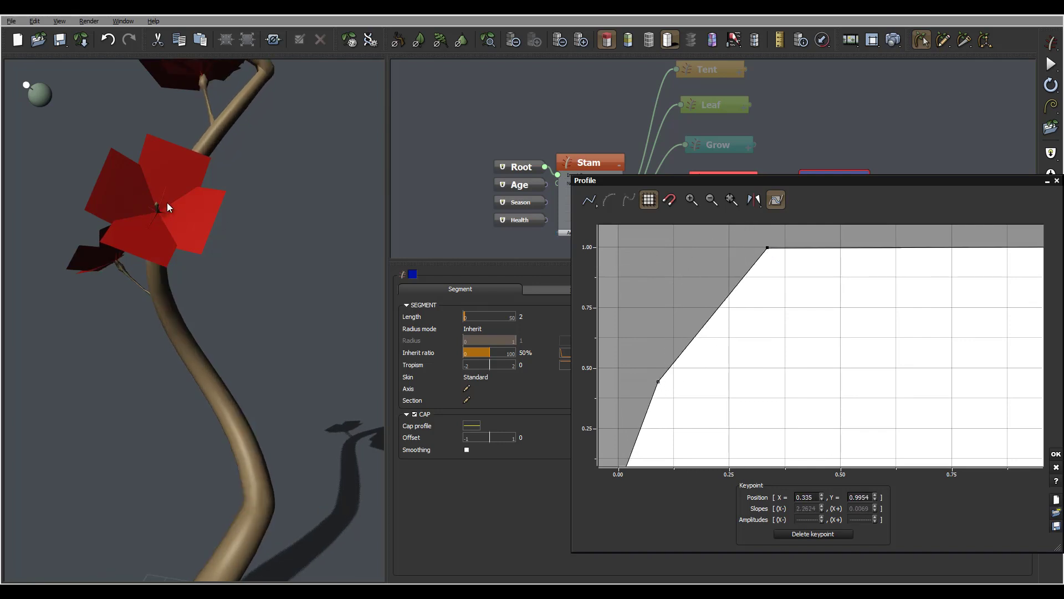
Add a keypoint at about X 0.79, Y 1 to the blade width profile and lower its end keypoint to about Y 0.2.
{"action": "middle_click_drag", "start_coordinate": [864, 336], "coordinate": [687, 306]}
{"action": "middle_click_drag", "start_coordinate": [894, 287], "coordinate": [879, 343]}
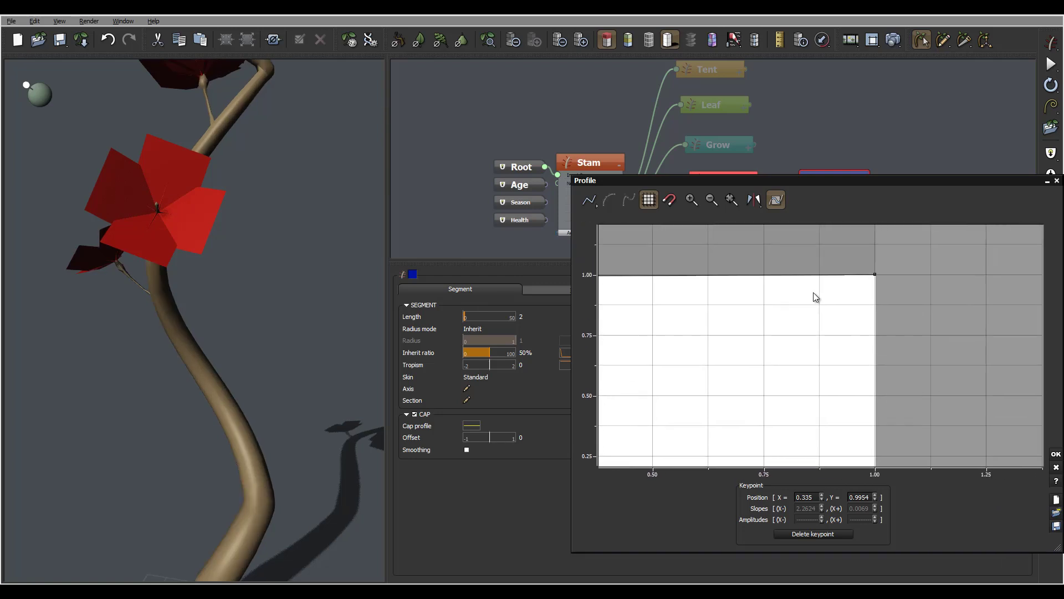
{"action": "left_click", "coordinate": [763, 276]}
{"action": "key", "text": "Return"}
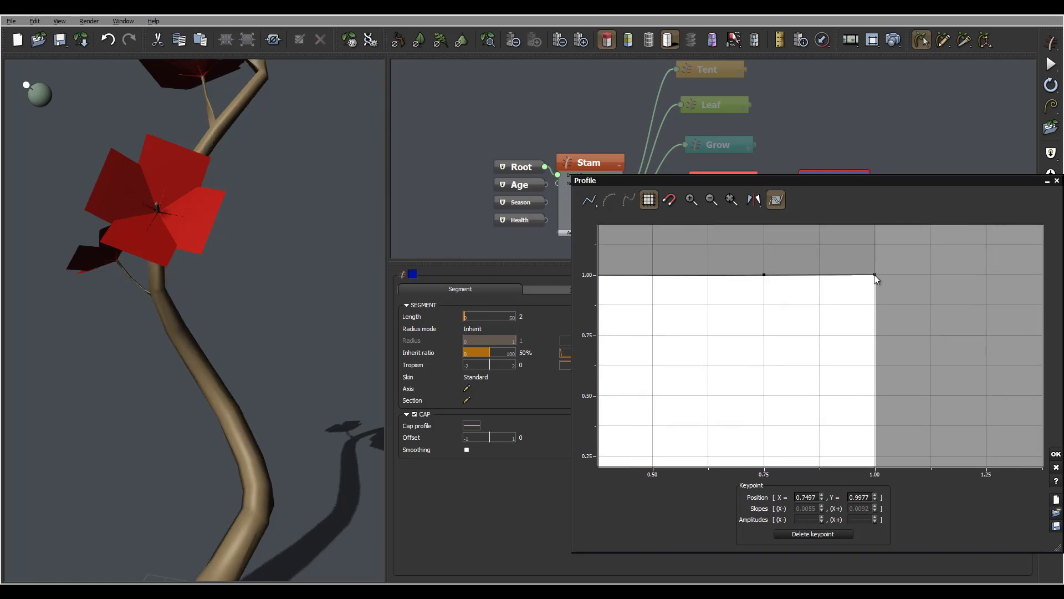
{"action": "left_click_drag", "start_coordinate": [874, 274], "coordinate": [874, 393]}
{"action": "middle_click_drag", "start_coordinate": [906, 365], "coordinate": [880, 294]}
{"action": "left_click_drag", "start_coordinate": [850, 364], "coordinate": [852, 398]}
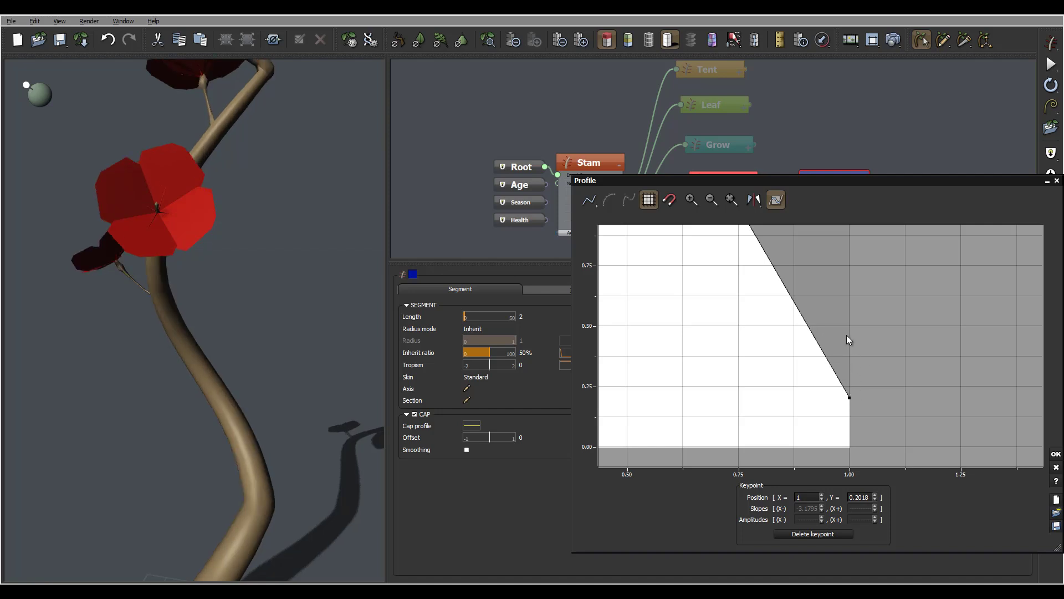
{"action": "middle_click_drag", "start_coordinate": [846, 327], "coordinate": [872, 401]}
{"action": "left_click_drag", "start_coordinate": [764, 286], "coordinate": [782, 287]}
Switch the blade width profile to a smooth curve and move its lower rising keypoint to about X 0.19, Y 0.45.
{"action": "left_click", "coordinate": [587, 200]}
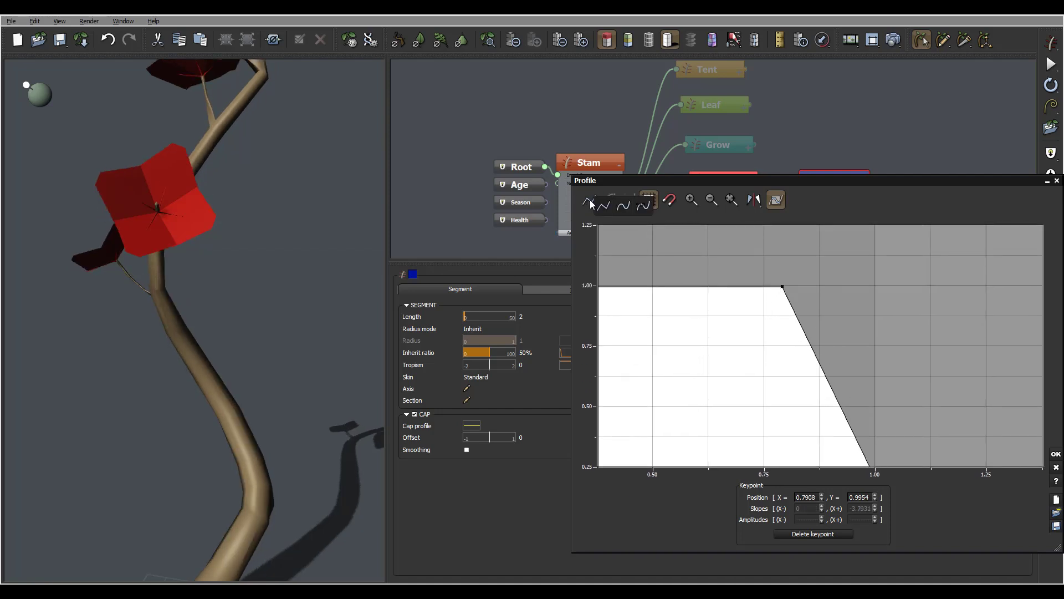
{"action": "left_click", "coordinate": [629, 202]}
{"action": "middle_click_drag", "start_coordinate": [704, 343], "coordinate": [916, 305]}
{"action": "left_click_drag", "start_coordinate": [680, 382], "coordinate": [738, 349]}
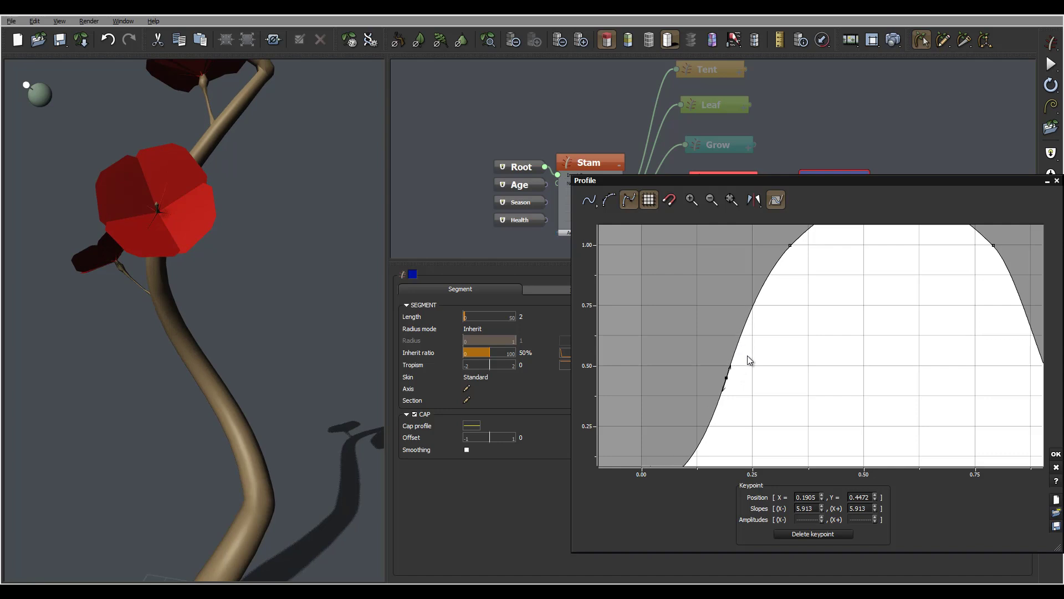
Steepen the width profile's slope at the end keypoint to about -9.8, accept the curve, and enable auto-size for the blades.
{"action": "middle_click_drag", "start_coordinate": [794, 377], "coordinate": [669, 372]}
{"action": "middle_click_drag", "start_coordinate": [845, 348], "coordinate": [786, 351]}
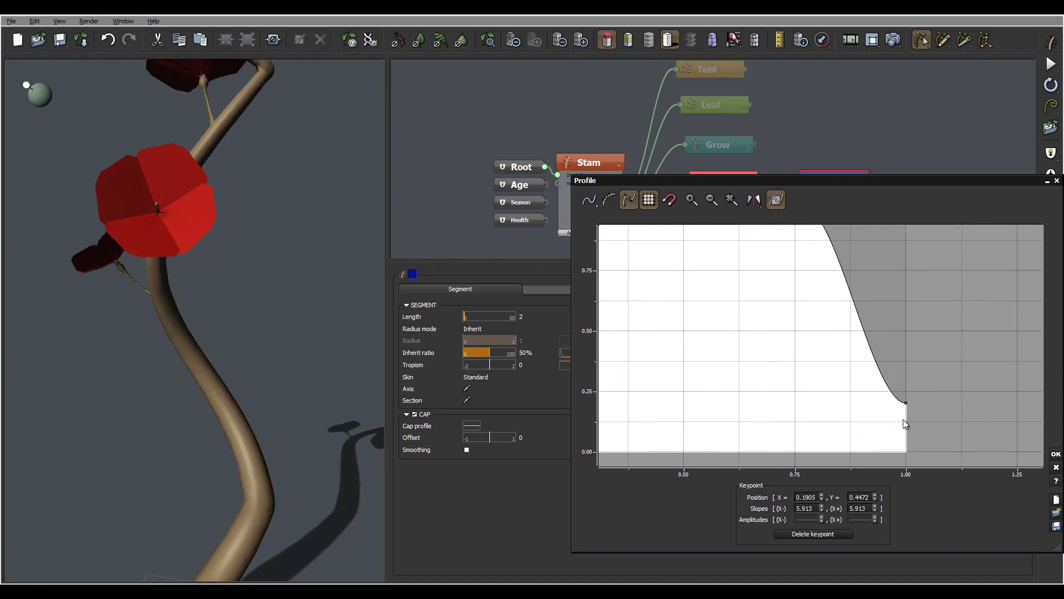
{"action": "left_click", "coordinate": [906, 403]}
{"action": "left_click_drag", "start_coordinate": [902, 389], "coordinate": [903, 387]}
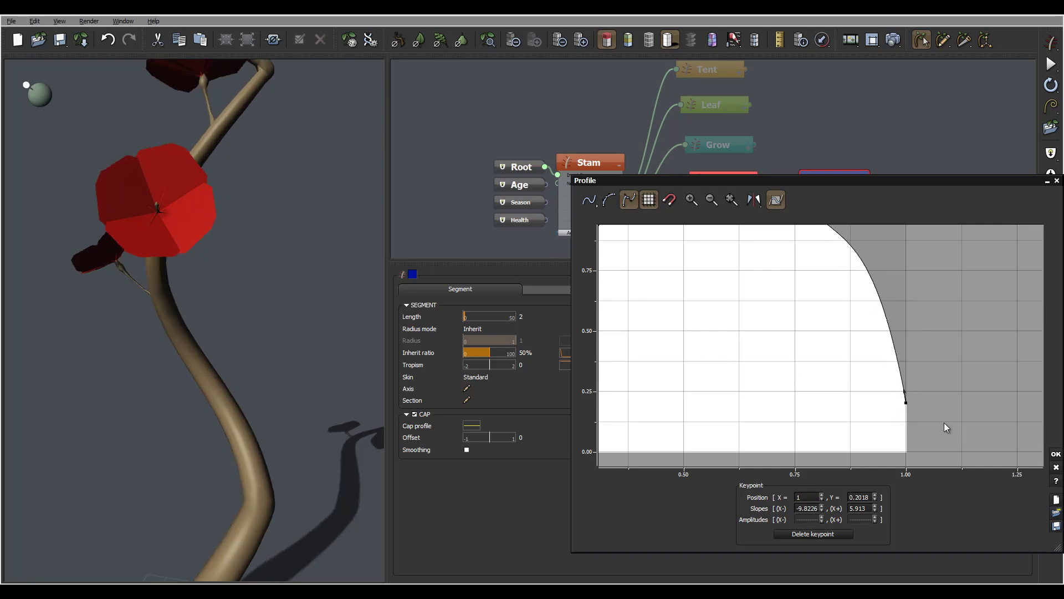
{"action": "left_click", "coordinate": [1056, 454]}
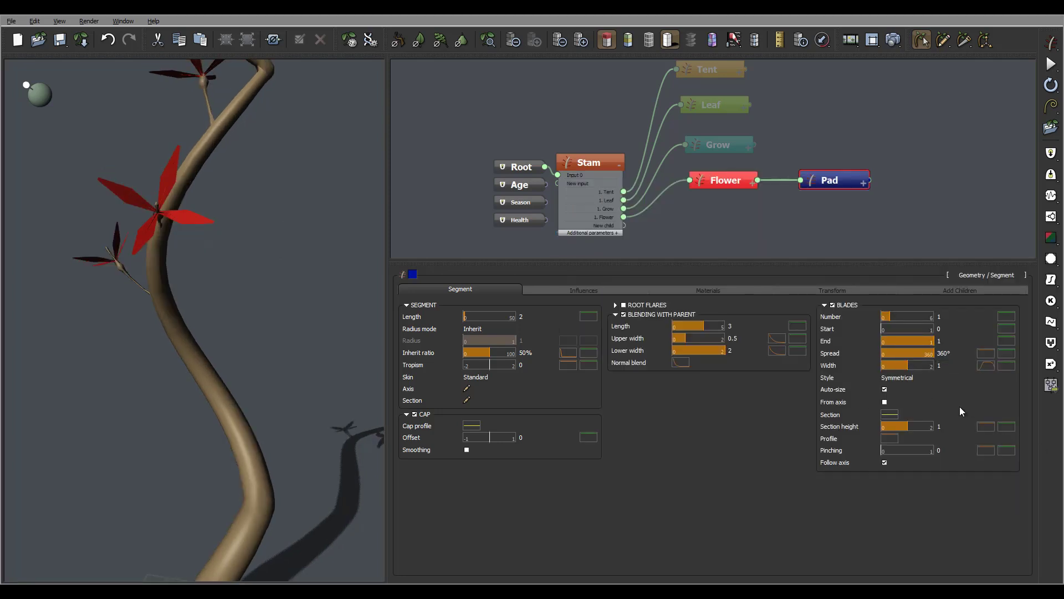
Set the width of the Pad segment's blades to 3.
{"action": "left_click_drag", "start_coordinate": [193, 169], "coordinate": [212, 192]}
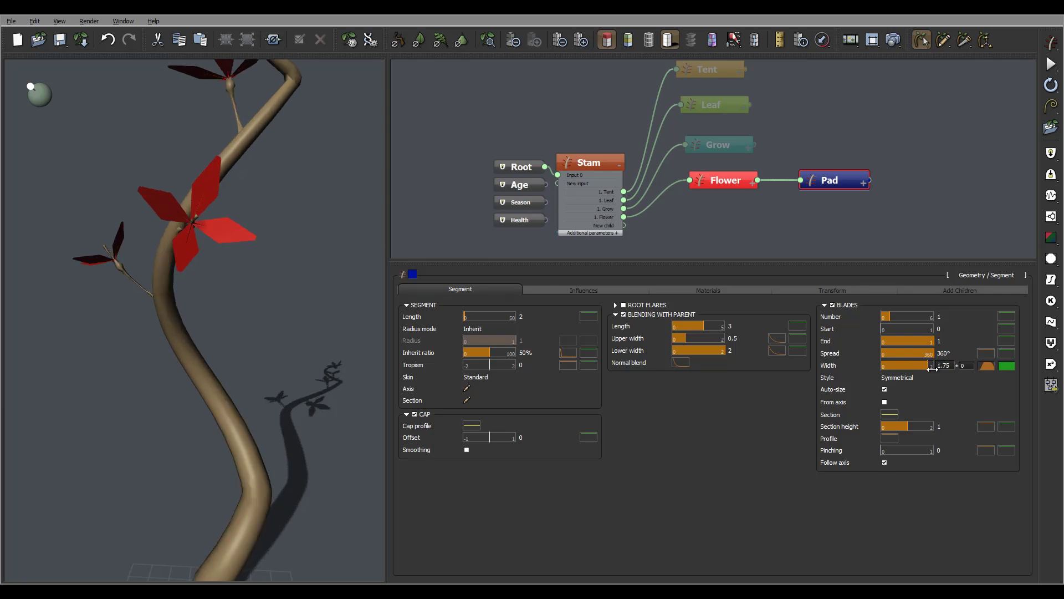
{"action": "left_click", "coordinate": [944, 366]}
{"action": "type", "text": "3"}
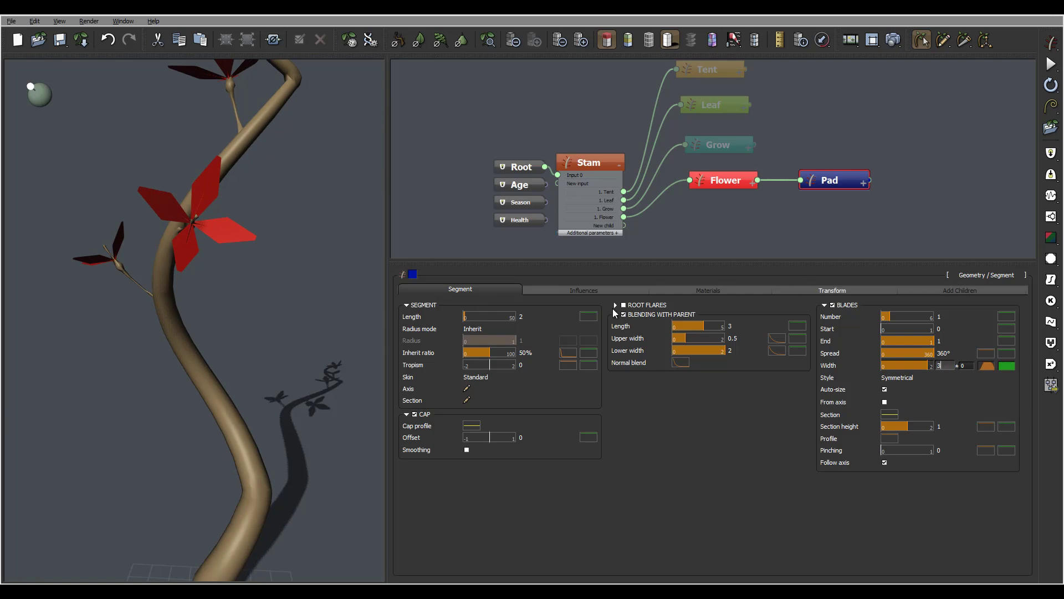
{"action": "right_click_drag", "start_coordinate": [218, 220], "coordinate": [189, 131]}
{"action": "left_click_drag", "start_coordinate": [188, 133], "coordinate": [261, 248]}
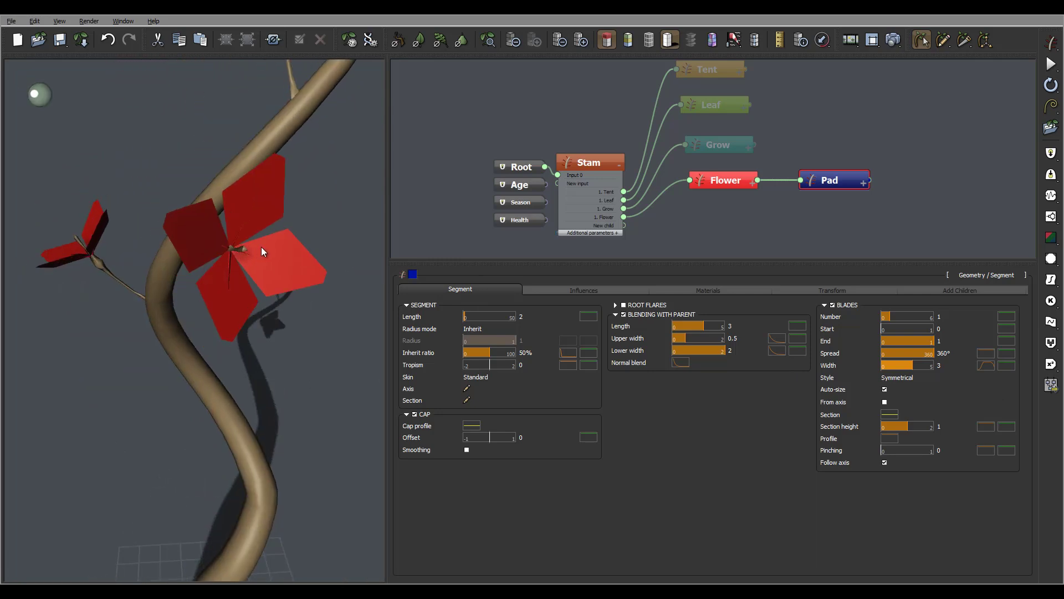
Set the width profile's slope at the X 0.34 keypoint to about 2.8 and move the X 0.79 keypoint to about X 0.85, Y 1.
{"action": "left_click", "coordinate": [993, 364]}
{"action": "middle_click_drag", "start_coordinate": [727, 252], "coordinate": [665, 308]}
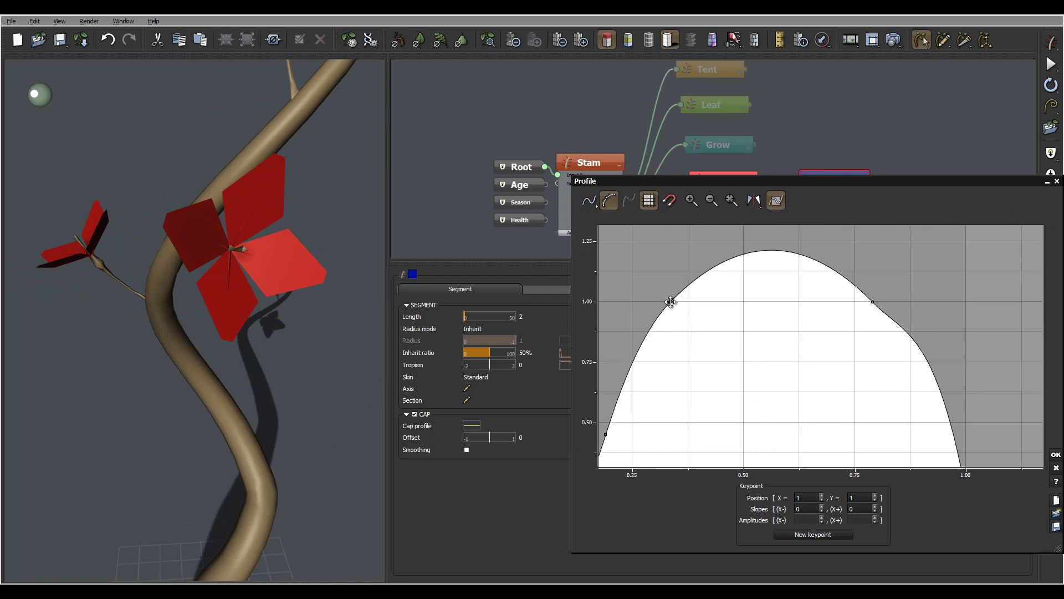
{"action": "left_click", "coordinate": [672, 302]}
{"action": "left_click_drag", "start_coordinate": [677, 295], "coordinate": [676, 292]}
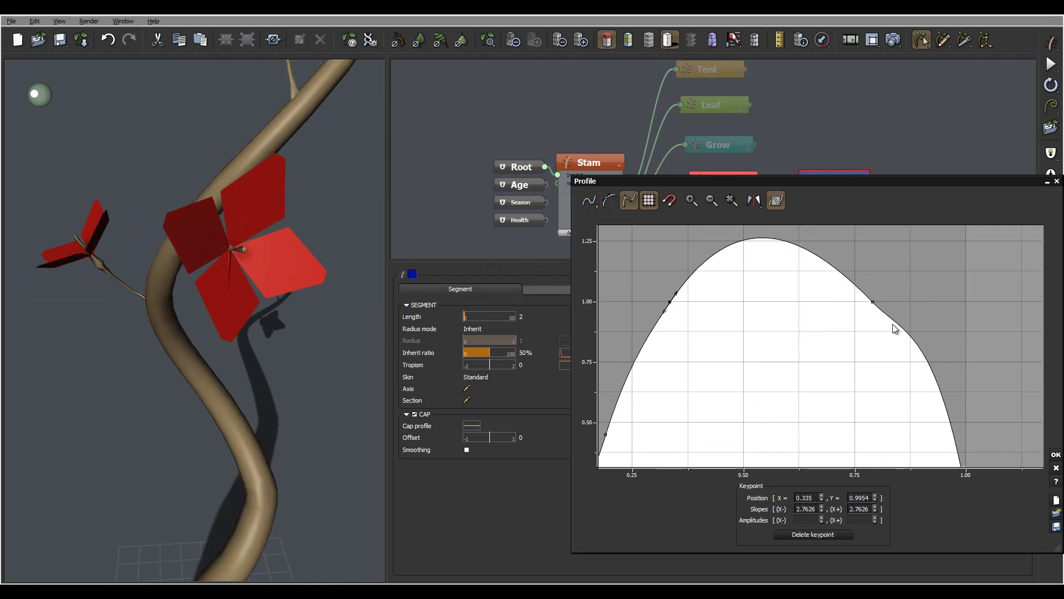
{"action": "left_click", "coordinate": [873, 301]}
{"action": "left_click_drag", "start_coordinate": [875, 302], "coordinate": [899, 300]}
Steepen the X 0.19 keypoint's slope to about 8.2, move the X 0.34 keypoint to about X 0.28, Y 1.01, and accept the curve.
{"action": "middle_click_drag", "start_coordinate": [734, 339], "coordinate": [827, 269]}
{"action": "left_click", "coordinate": [700, 364]}
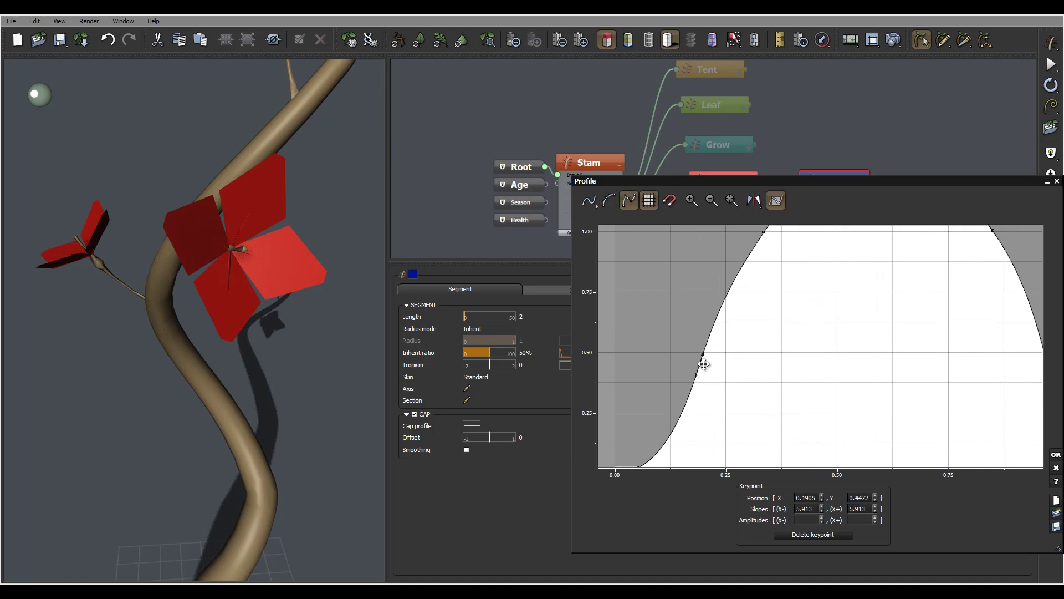
{"action": "left_click_drag", "start_coordinate": [706, 351], "coordinate": [703, 349]}
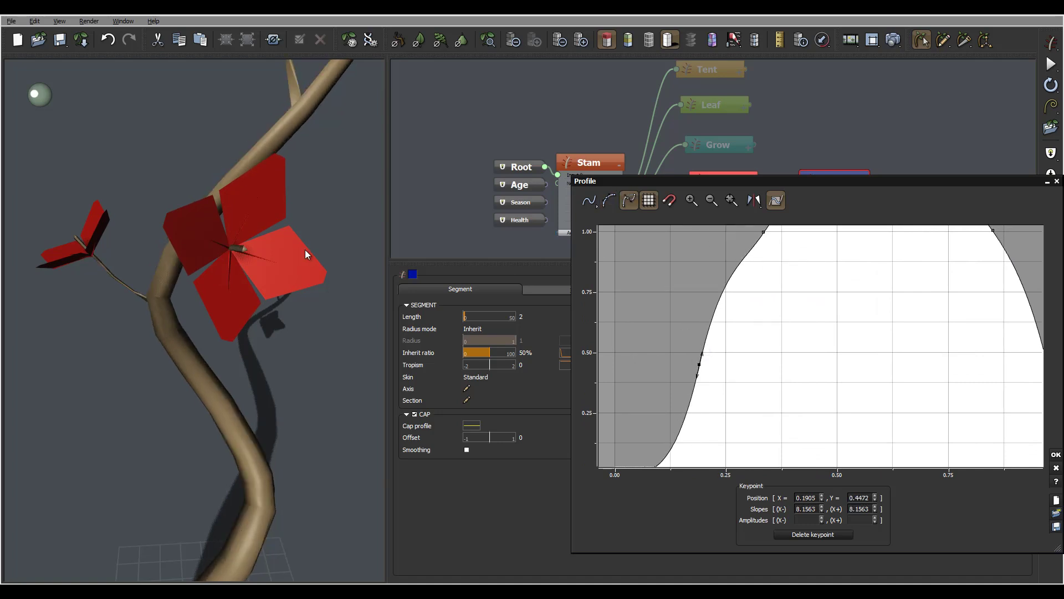
{"action": "middle_click_drag", "start_coordinate": [741, 289], "coordinate": [726, 362]}
{"action": "left_click_drag", "start_coordinate": [749, 304], "coordinate": [724, 304]}
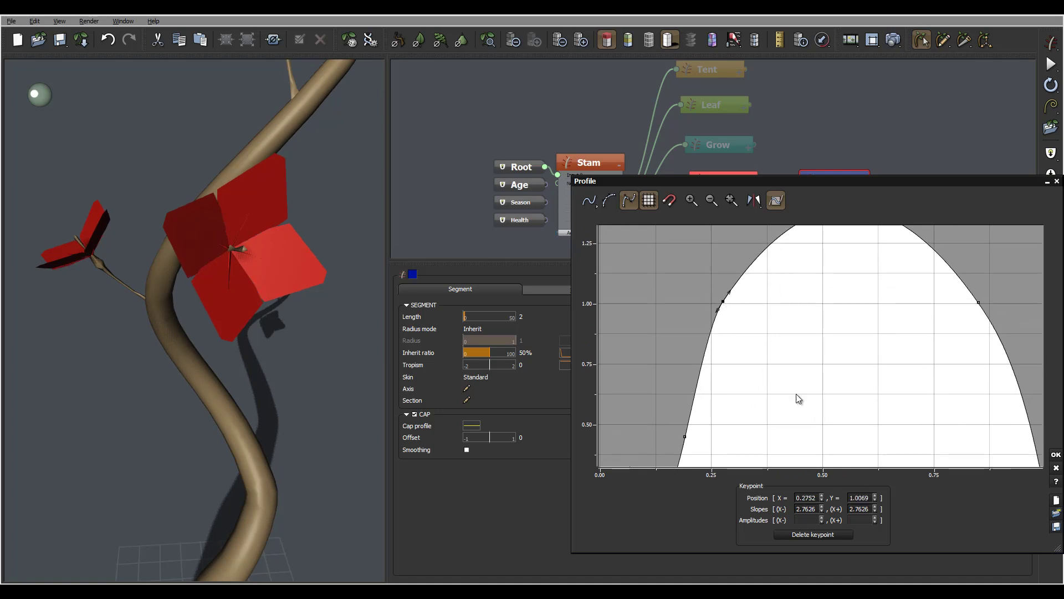
{"action": "left_click", "coordinate": [1057, 456]}
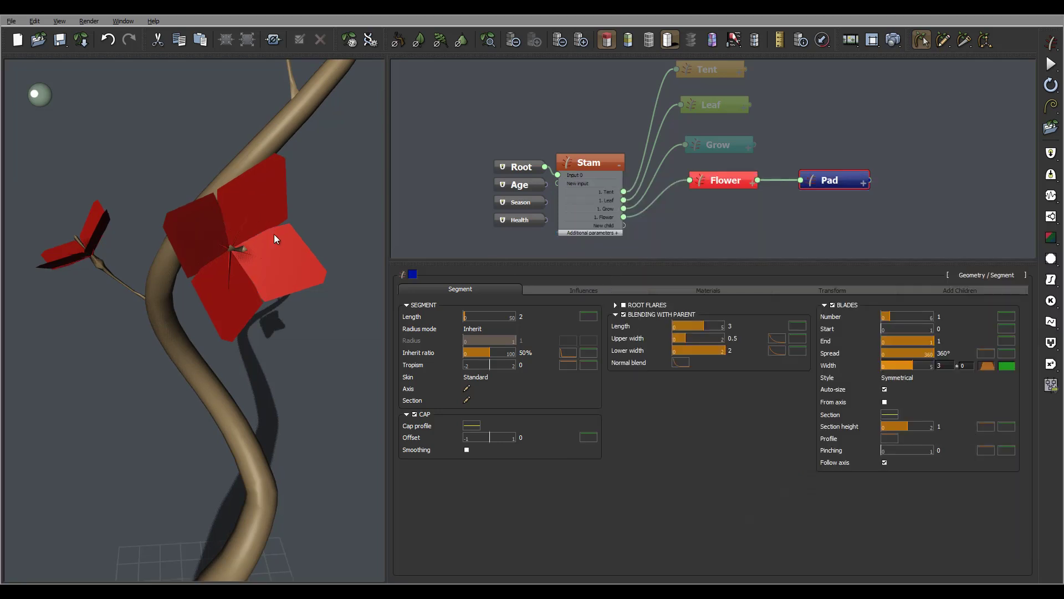
Increase the plant's mesh resolution and inspect the shape of the petals.
{"action": "left_click_drag", "start_coordinate": [280, 245], "coordinate": [239, 202]}
{"action": "left_click", "coordinate": [580, 41]}
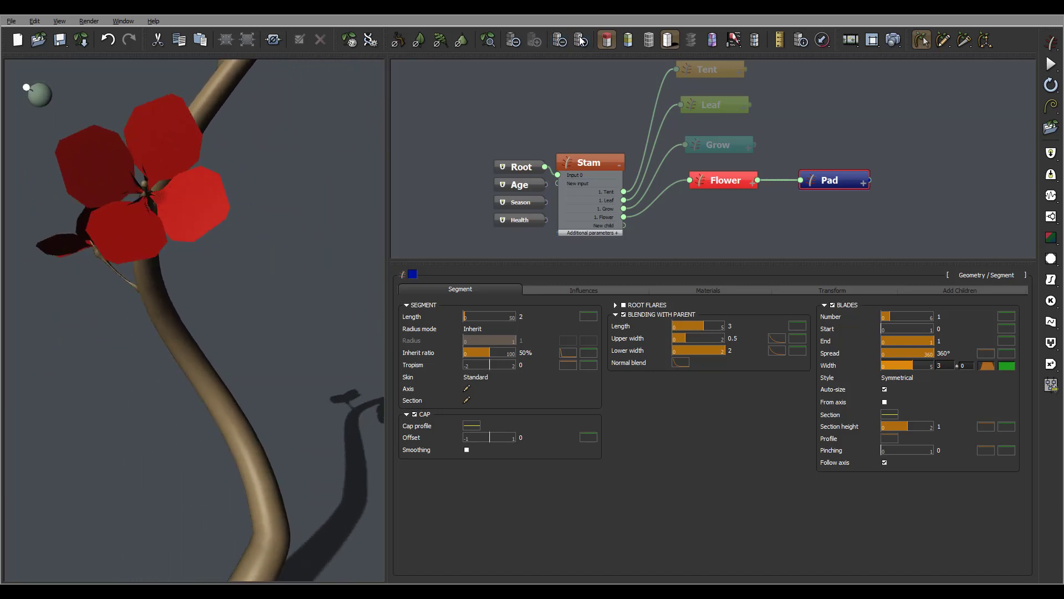
{"action": "left_click_drag", "start_coordinate": [310, 150], "coordinate": [184, 218]}
{"action": "scroll", "coordinate": [149, 178], "scroll_direction": "down", "scroll_amount": 3}
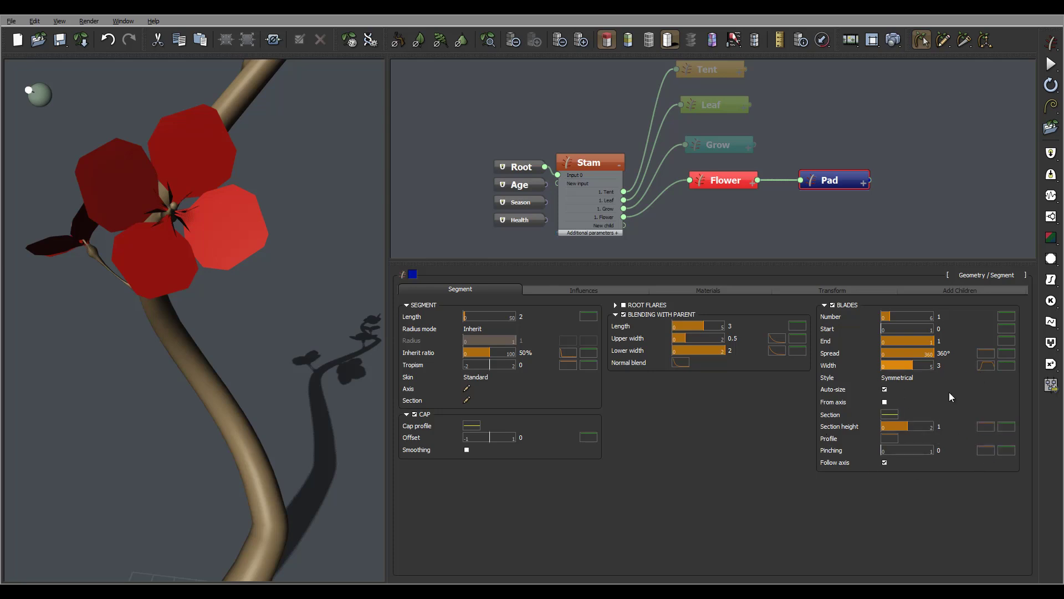
Lower the start keypoint of the blades' section curve to about Y -0.61 and check the petal folding.
{"action": "left_click", "coordinate": [890, 415]}
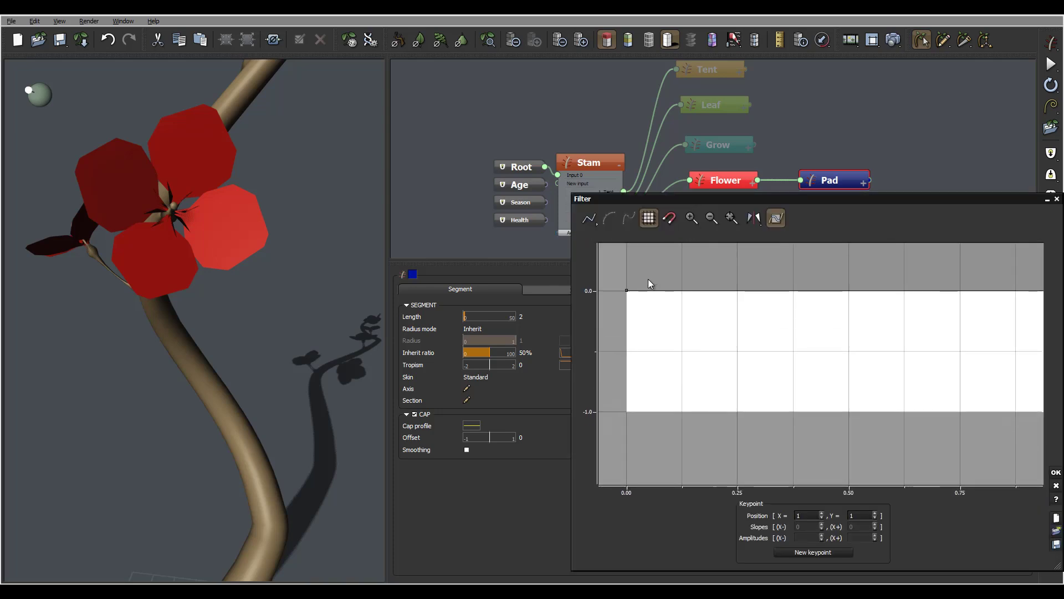
{"action": "left_click_drag", "start_coordinate": [626, 291], "coordinate": [612, 347]}
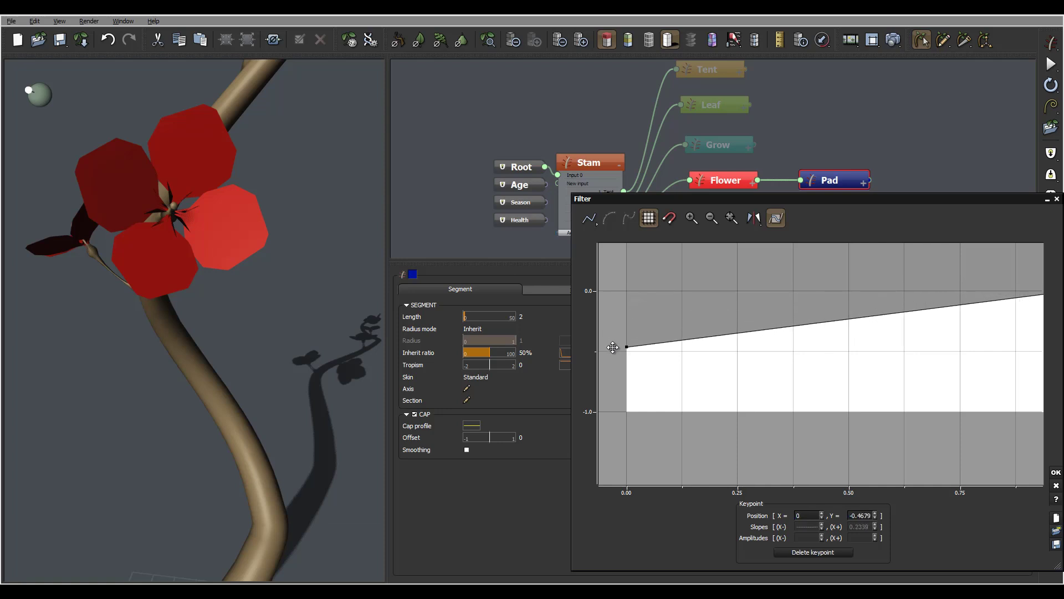
{"action": "right_click_drag", "start_coordinate": [220, 187], "coordinate": [236, 103]}
{"action": "left_click_drag", "start_coordinate": [237, 103], "coordinate": [232, 166]}
{"action": "left_click_drag", "start_coordinate": [826, 398], "coordinate": [841, 387]}
{"action": "left_click_drag", "start_coordinate": [642, 341], "coordinate": [638, 354]}
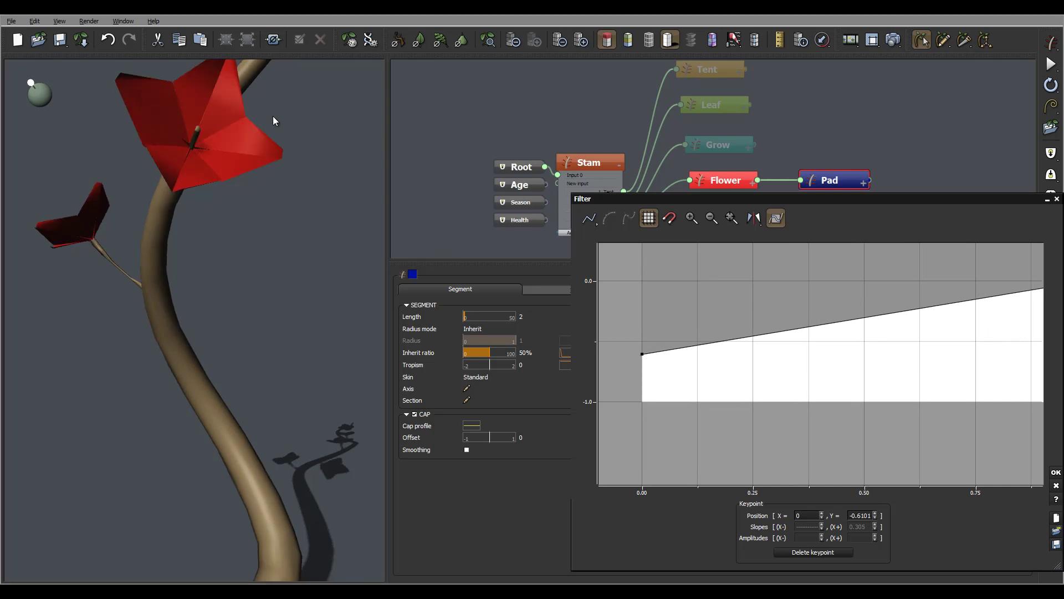
{"action": "left_click_drag", "start_coordinate": [267, 112], "coordinate": [220, 103]}
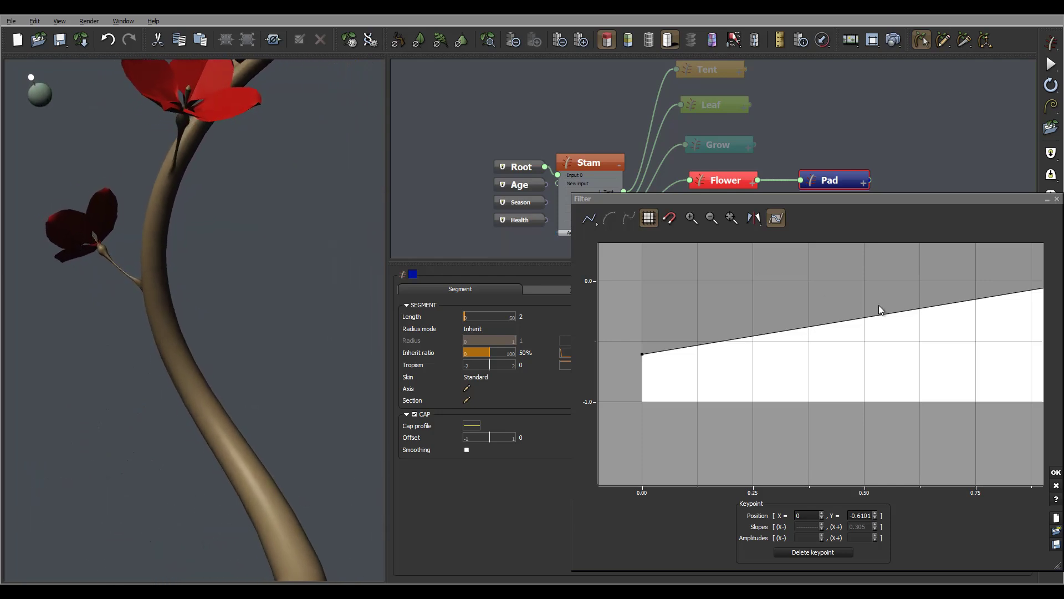
Add a keypoint at about X 0.43, Y 0.24 to the blades' section curve.
{"action": "left_click_drag", "start_coordinate": [868, 313], "coordinate": [710, 330]}
{"action": "left_click", "coordinate": [707, 333]}
{"action": "left_click", "coordinate": [701, 289]}
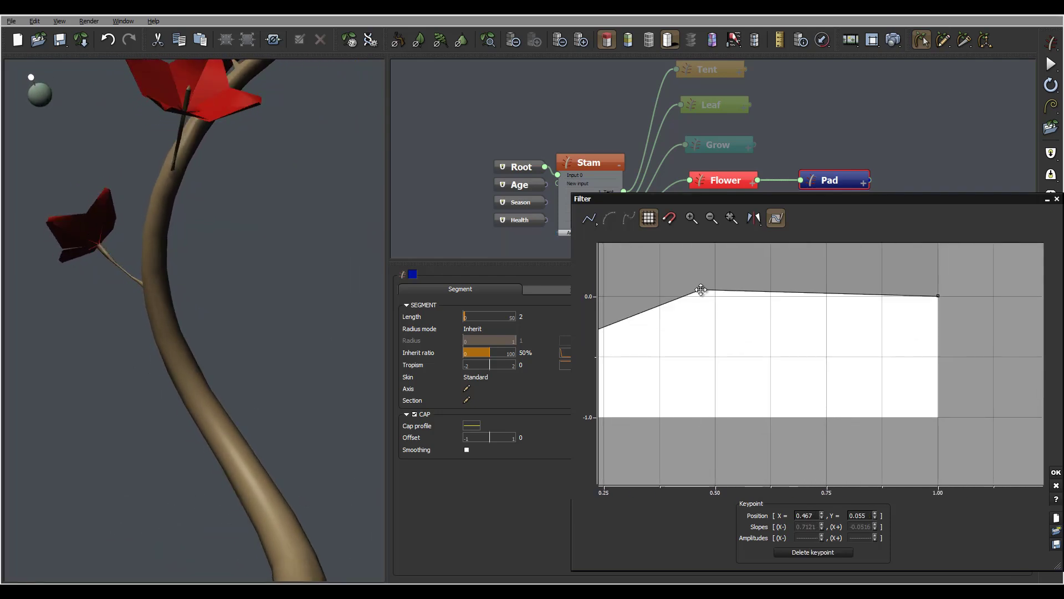
{"action": "left_click_drag", "start_coordinate": [691, 272], "coordinate": [682, 268]}
{"action": "left_click_drag", "start_coordinate": [261, 83], "coordinate": [189, 131]}
{"action": "left_click_drag", "start_coordinate": [758, 263], "coordinate": [929, 270]}
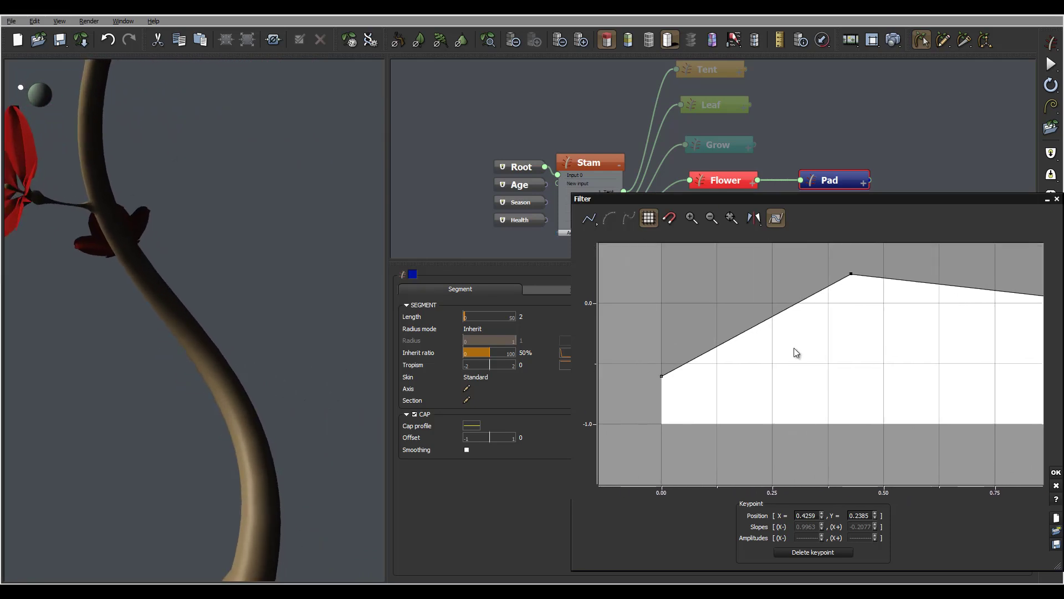
Raise the section curve's start keypoint to about Y -0.2, lower its end keypoint to about Y -0.23, and inspect the petals.
{"action": "left_click", "coordinate": [662, 377]}
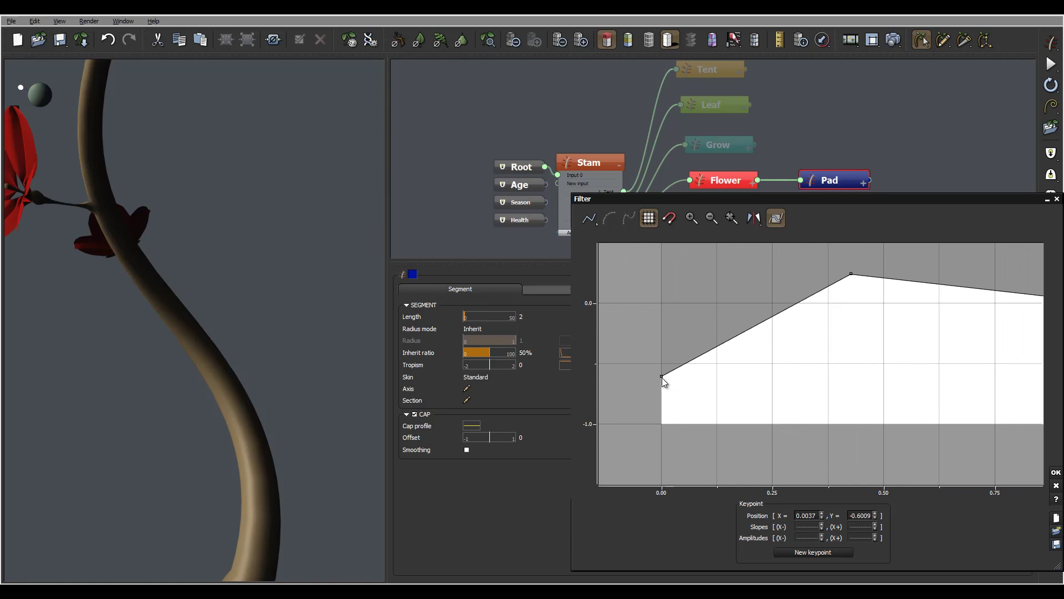
{"action": "left_click_drag", "start_coordinate": [663, 377], "coordinate": [650, 324]}
{"action": "middle_click_drag", "start_coordinate": [855, 307], "coordinate": [660, 287]}
{"action": "left_click_drag", "start_coordinate": [911, 283], "coordinate": [915, 314]}
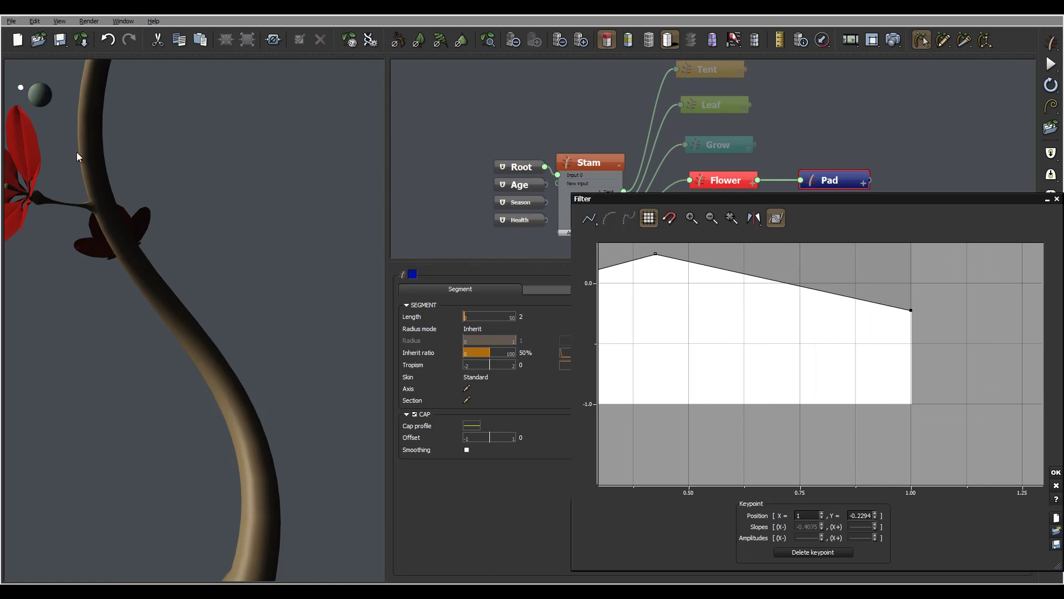
{"action": "left_click_drag", "start_coordinate": [75, 151], "coordinate": [154, 169]}
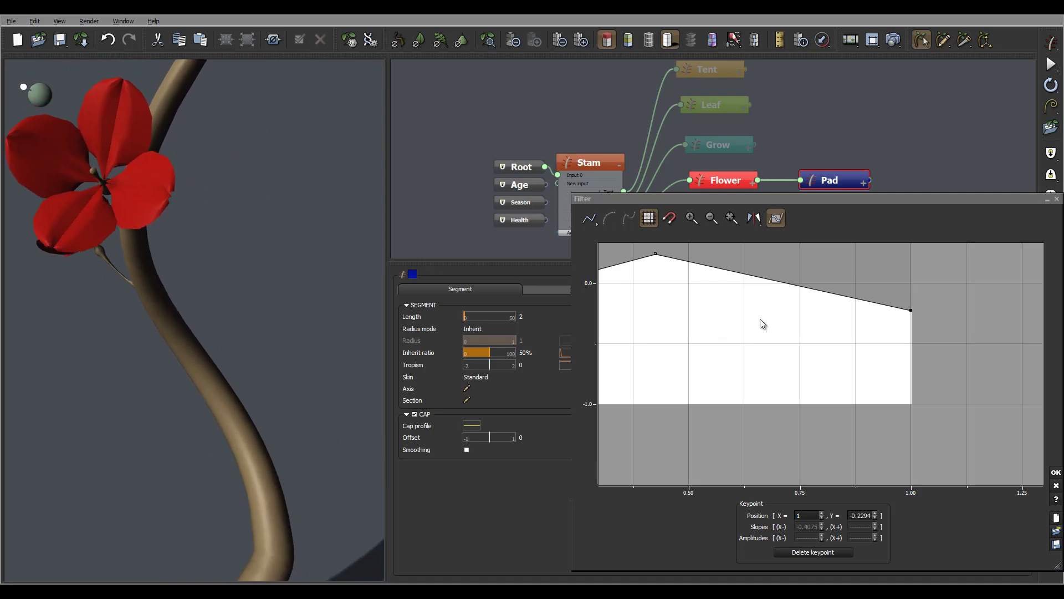
Raise the end keypoint of the blades' section curve to about Y 0.77 and inspect the petals from several sides.
{"action": "left_click", "coordinate": [912, 311]}
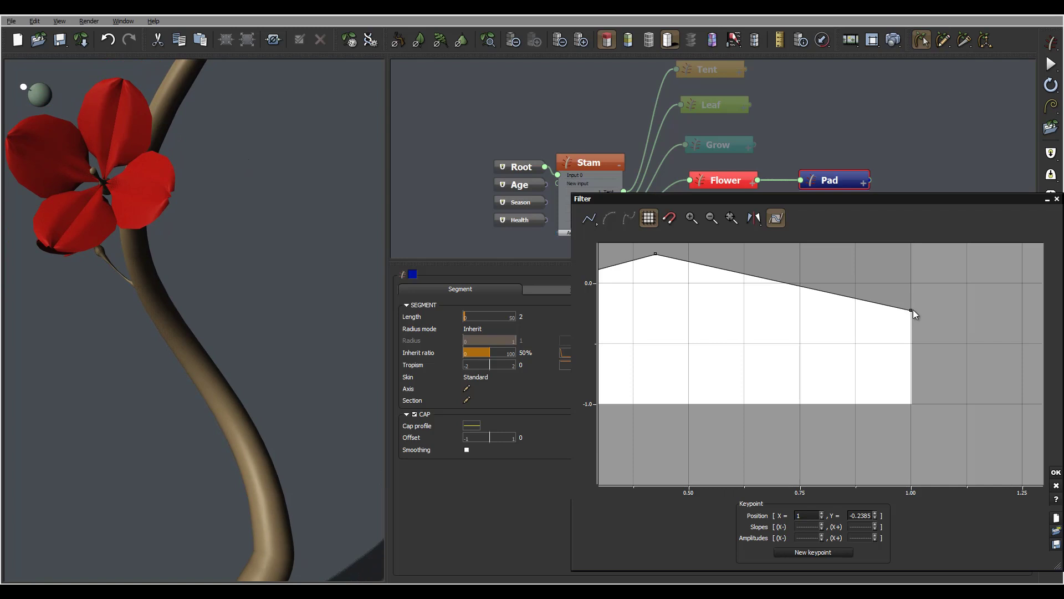
{"action": "left_click_drag", "start_coordinate": [912, 310], "coordinate": [912, 241]}
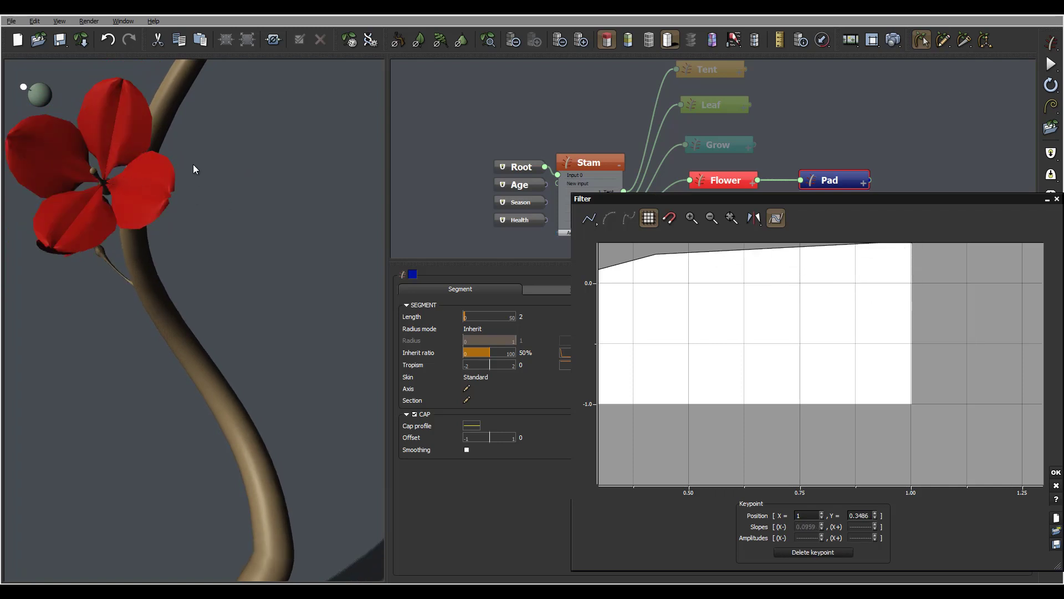
{"action": "left_click_drag", "start_coordinate": [193, 164], "coordinate": [119, 115]}
{"action": "middle_click_drag", "start_coordinate": [755, 313], "coordinate": [750, 359]}
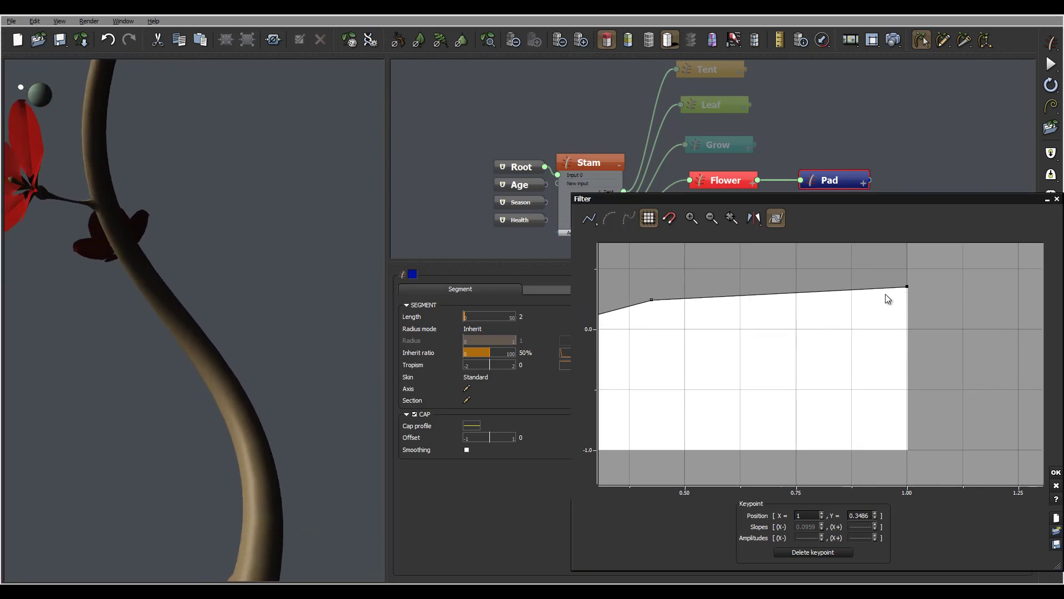
{"action": "left_click_drag", "start_coordinate": [910, 277], "coordinate": [917, 237]}
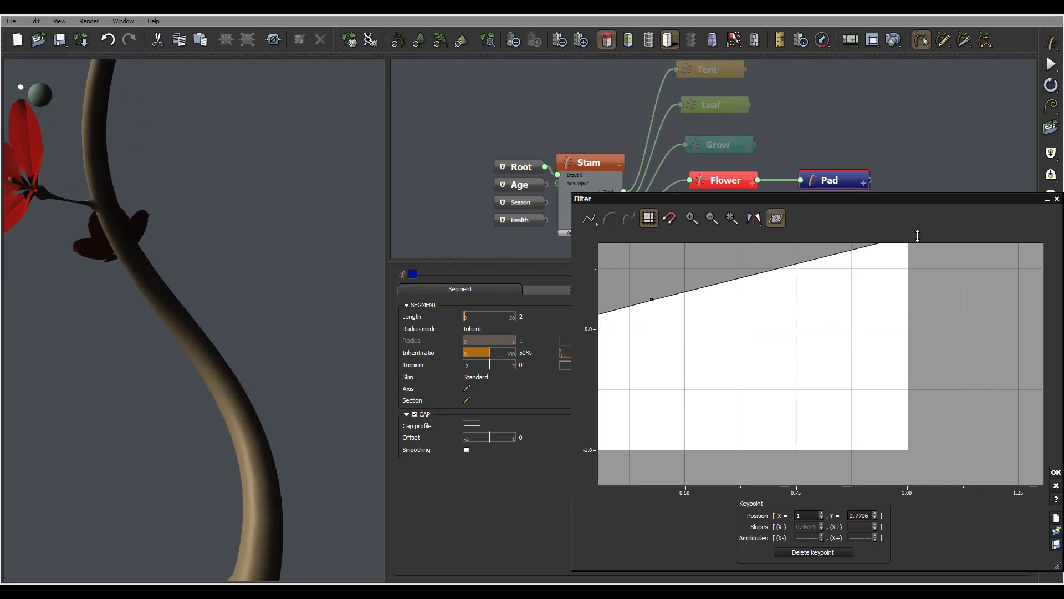
{"action": "left_click_drag", "start_coordinate": [138, 205], "coordinate": [284, 198]}
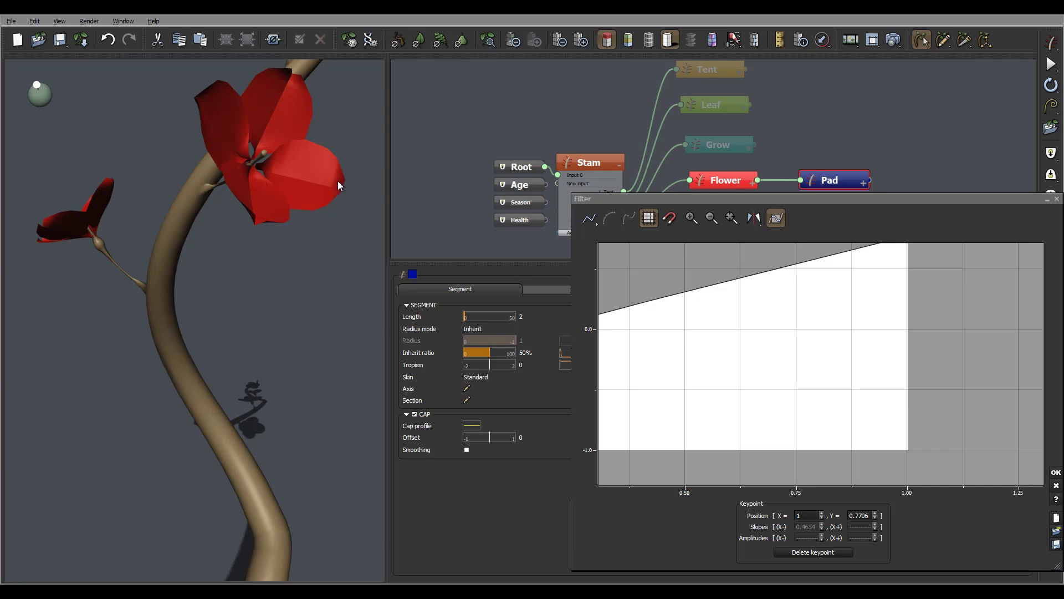
{"action": "left_click_drag", "start_coordinate": [291, 119], "coordinate": [291, 164]}
{"action": "left_click_drag", "start_coordinate": [277, 289], "coordinate": [279, 252]}
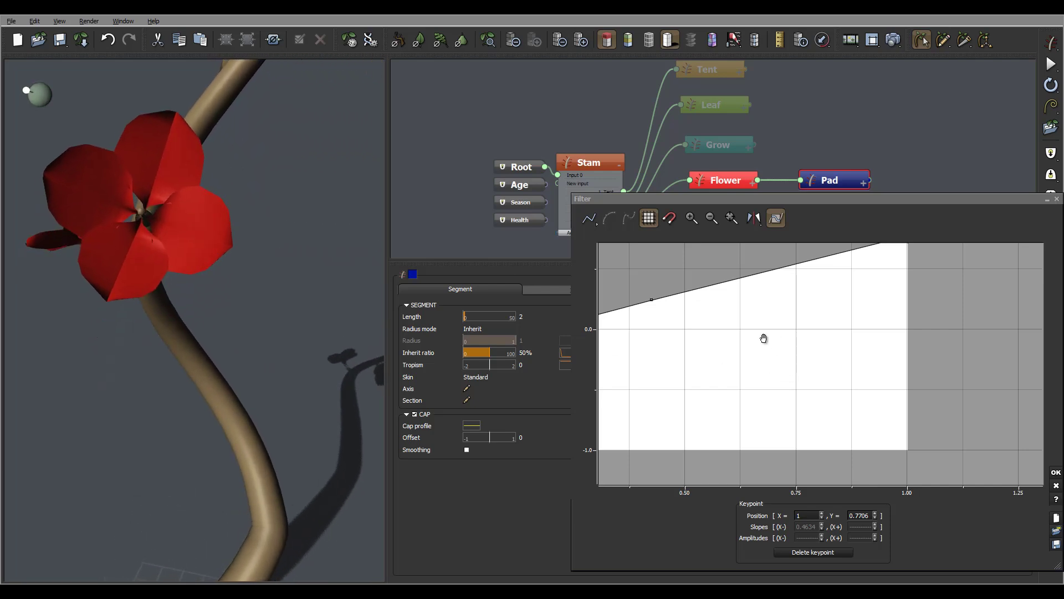
Move the section curve's middle keypoint to about X 0.46, Y 0.055 and convert the straight segments to a smooth curve.
{"action": "left_click_drag", "start_coordinate": [771, 343], "coordinate": [869, 342]}
{"action": "left_click_drag", "start_coordinate": [790, 309], "coordinate": [796, 331]}
{"action": "left_click", "coordinate": [591, 219]}
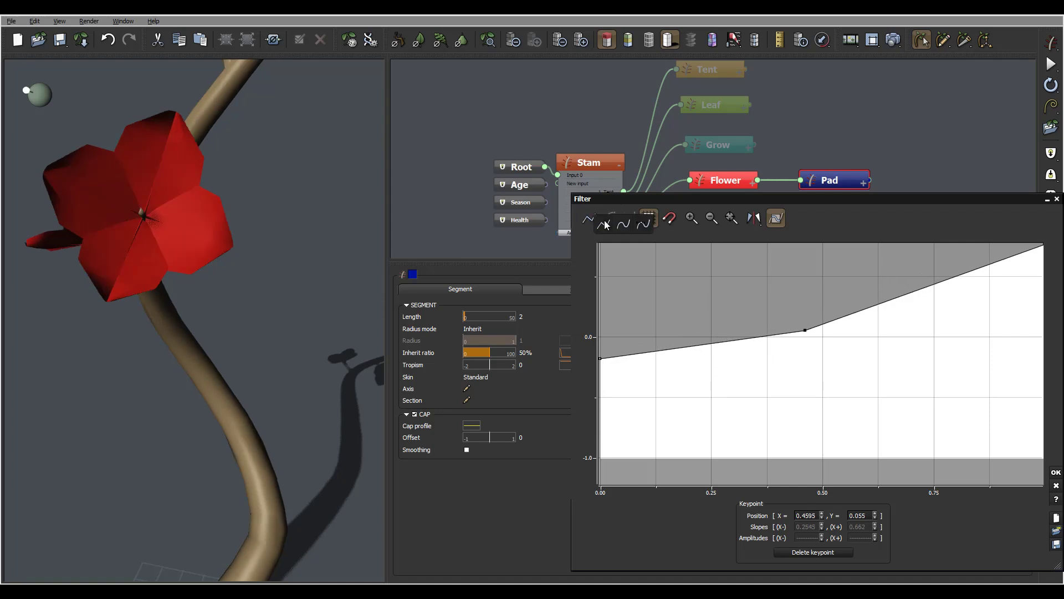
{"action": "left_click", "coordinate": [644, 224]}
Tilt the section curve's middle keypoint to a slope of about 0.68 and accept the curve.
{"action": "left_click_drag", "start_coordinate": [768, 385], "coordinate": [695, 398]}
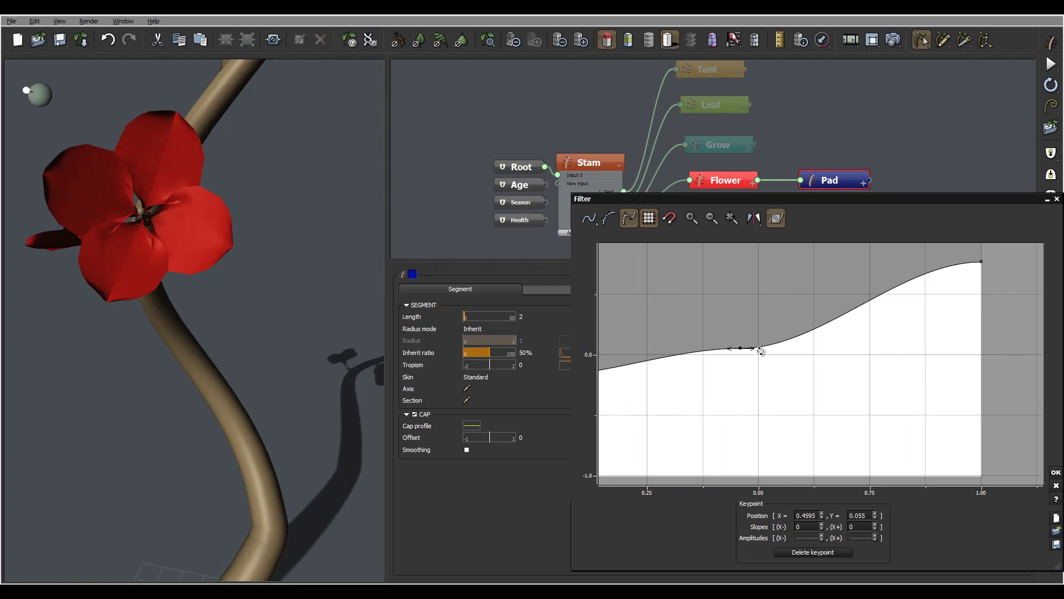
{"action": "left_click_drag", "start_coordinate": [760, 351], "coordinate": [794, 361]}
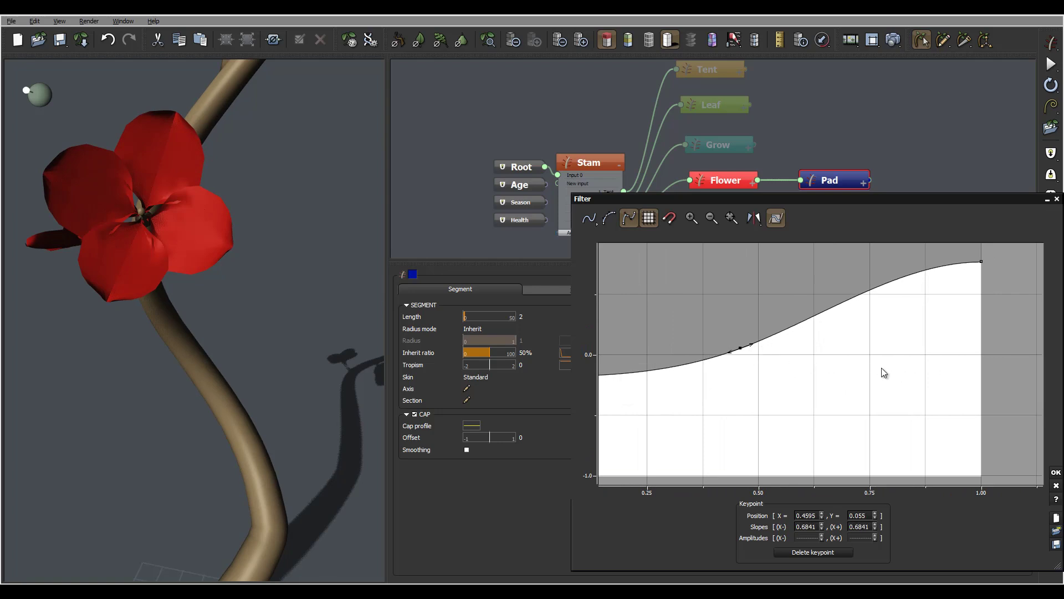
{"action": "left_click", "coordinate": [1056, 472]}
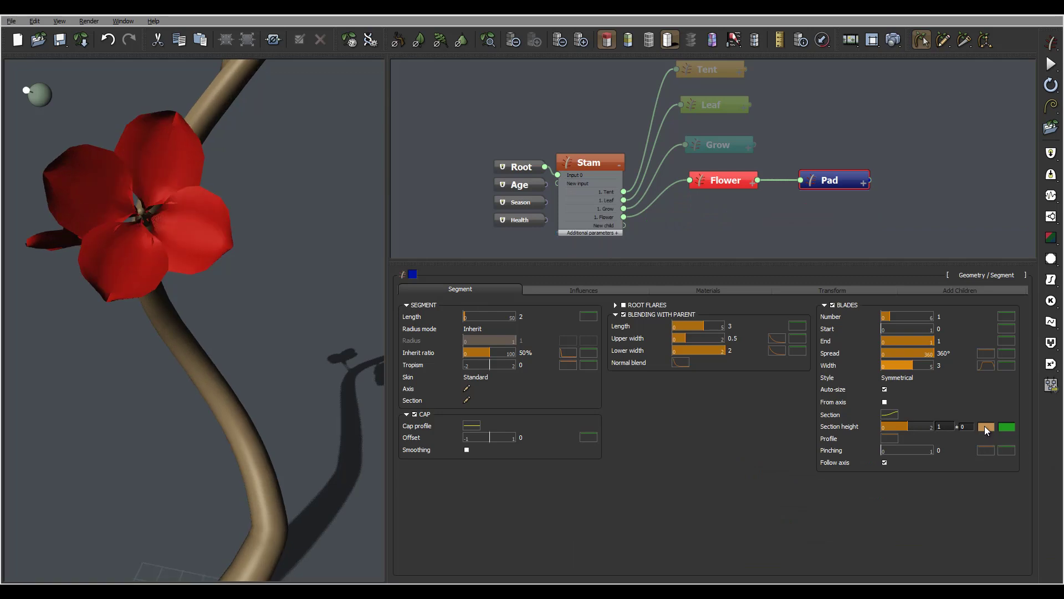
In the blades' section height profile, add a keypoint at about X 0.12, Y 1 and lower the start keypoint to about Y 0.
{"action": "left_click", "coordinate": [984, 426]}
{"action": "left_click", "coordinate": [711, 291]}
{"action": "left_click", "coordinate": [654, 292]}
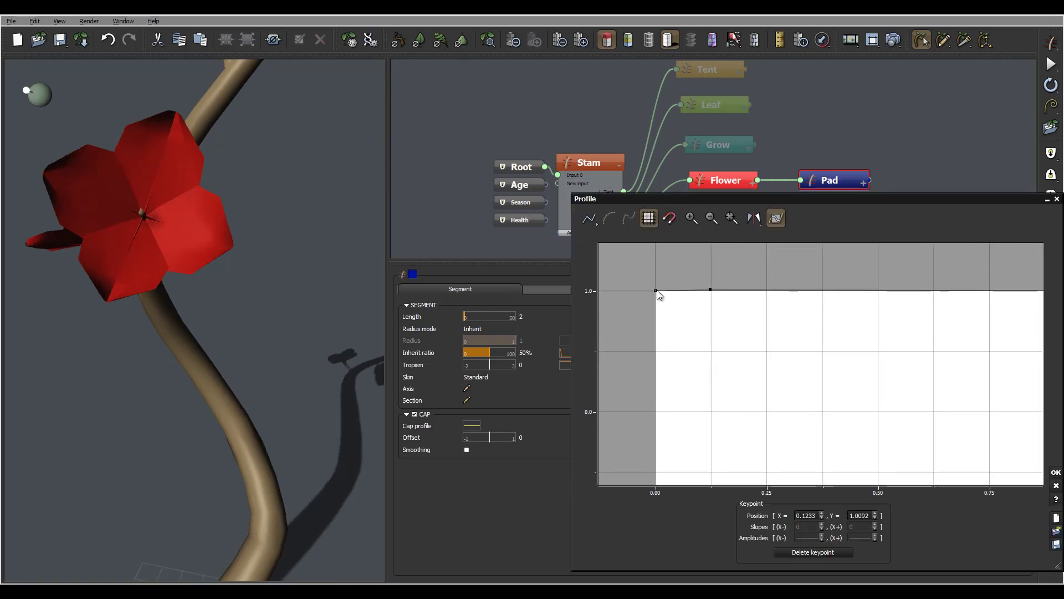
{"action": "left_click_drag", "start_coordinate": [656, 291], "coordinate": [638, 412]}
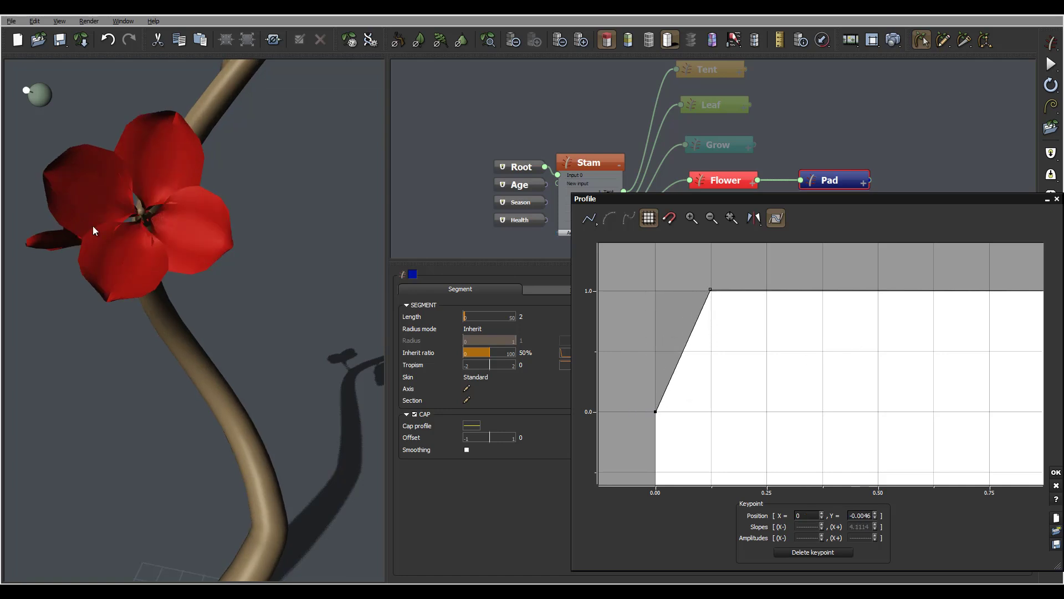
Add a keypoint at about X 0.88, Y 1.01, lower the section height profile's end to about Y 0, and accept it.
{"action": "left_click_drag", "start_coordinate": [854, 337], "coordinate": [604, 319]}
{"action": "left_click", "coordinate": [792, 271]}
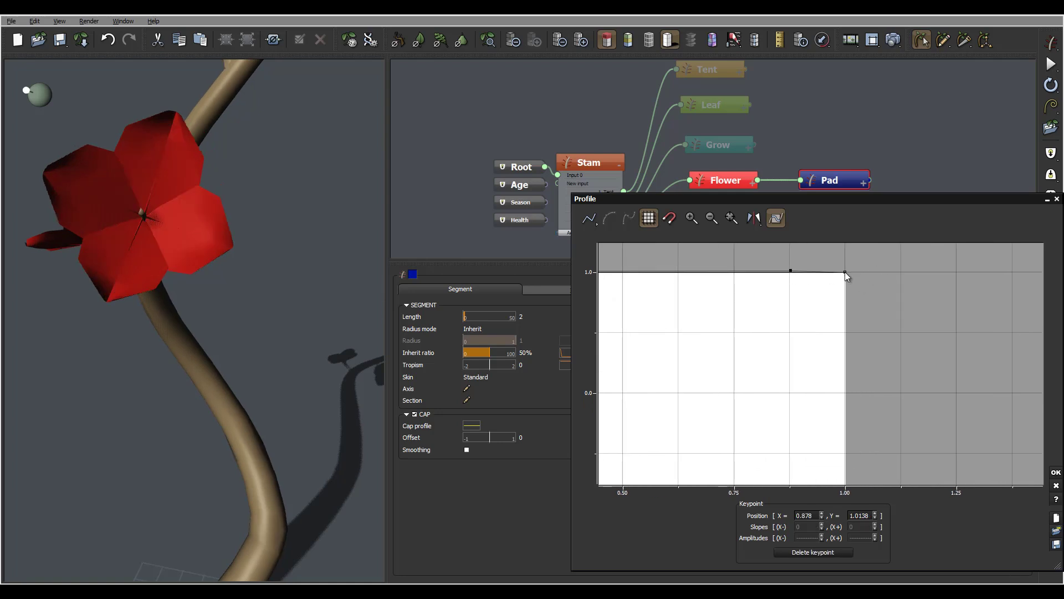
{"action": "left_click_drag", "start_coordinate": [846, 272], "coordinate": [846, 393]}
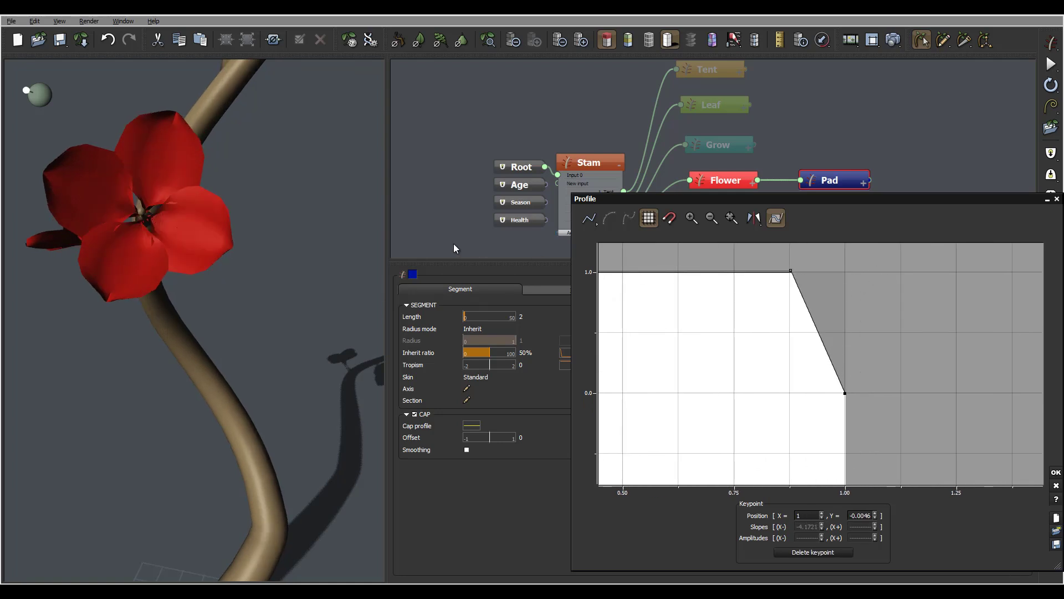
{"action": "left_click", "coordinate": [1056, 472]}
{"action": "left_click_drag", "start_coordinate": [155, 181], "coordinate": [128, 166]}
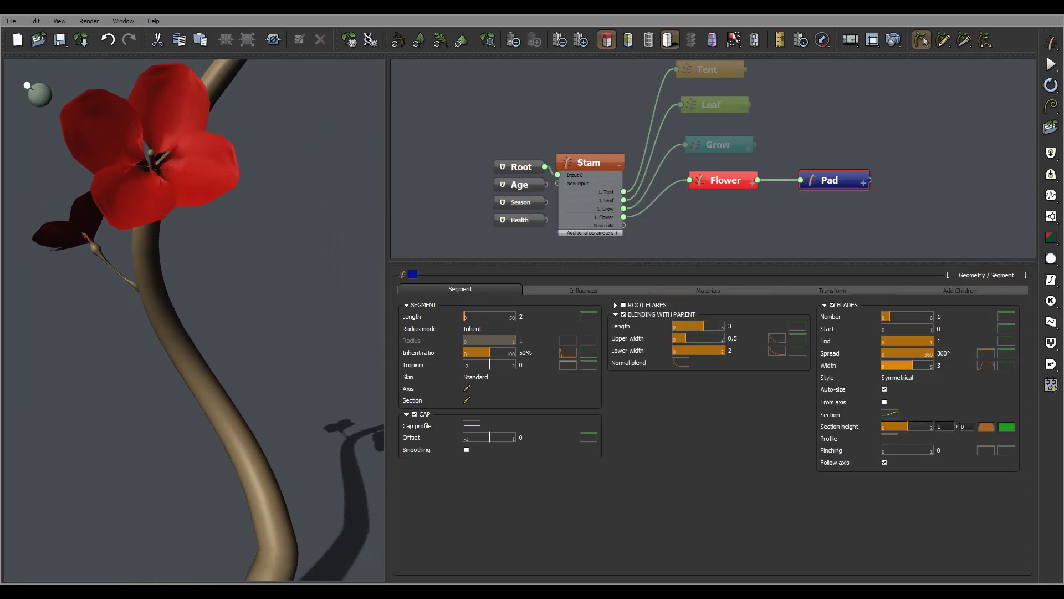
Increase the plant's mesh resolution by two levels and inspect the flower's petals up close.
{"action": "left_click", "coordinate": [581, 40]}
{"action": "left_click", "coordinate": [582, 40]}
{"action": "left_click_drag", "start_coordinate": [235, 111], "coordinate": [141, 228]}
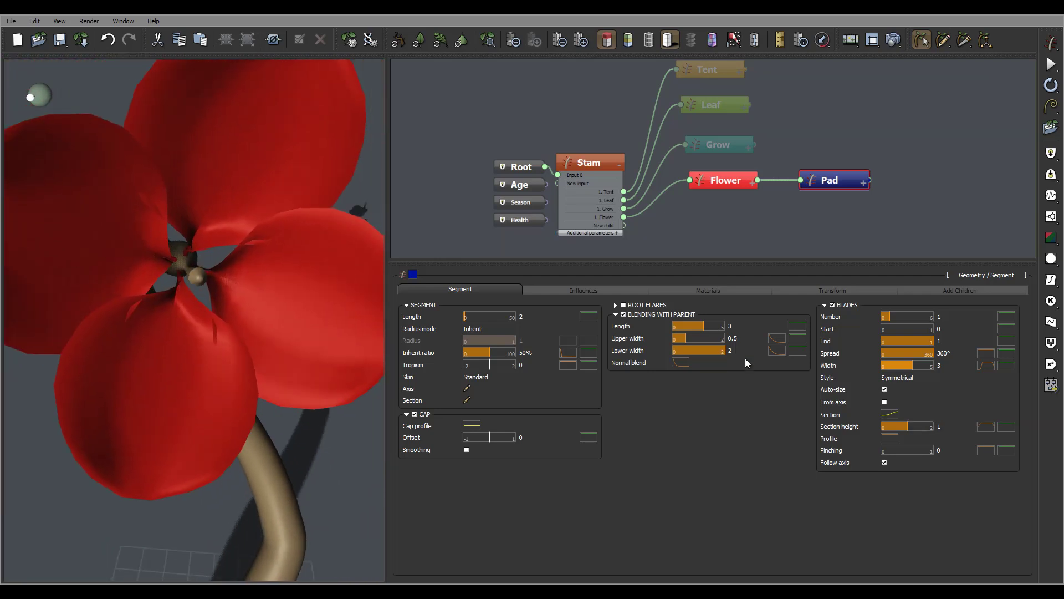
In the blade width's parent function, add a keypoint at about X 0.13, Y 0.99 and lower the start keypoint to about Y 0.68.
{"action": "left_click", "coordinate": [1006, 366]}
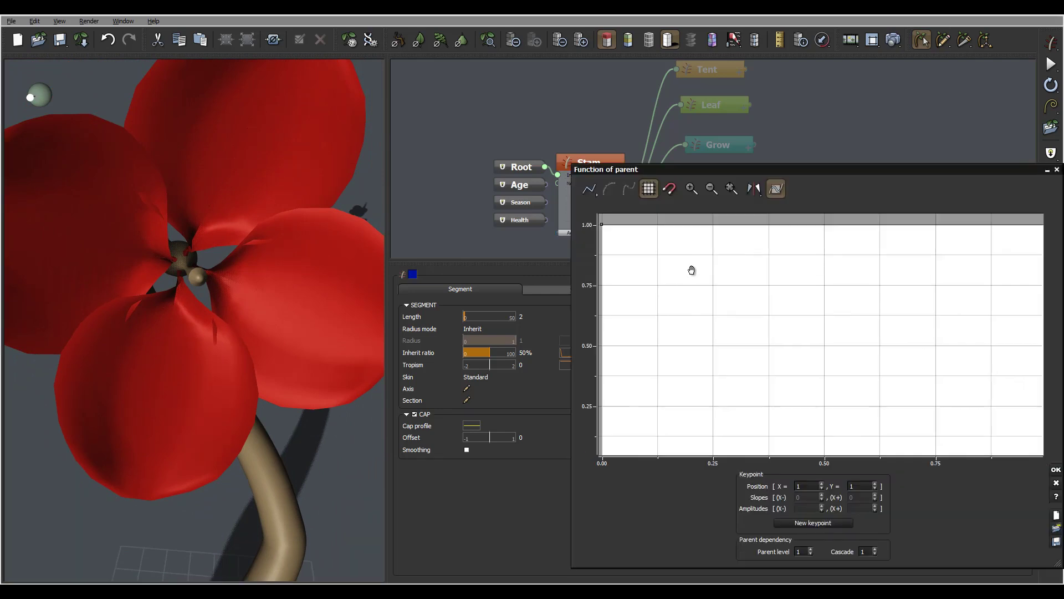
{"action": "left_click", "coordinate": [681, 239]}
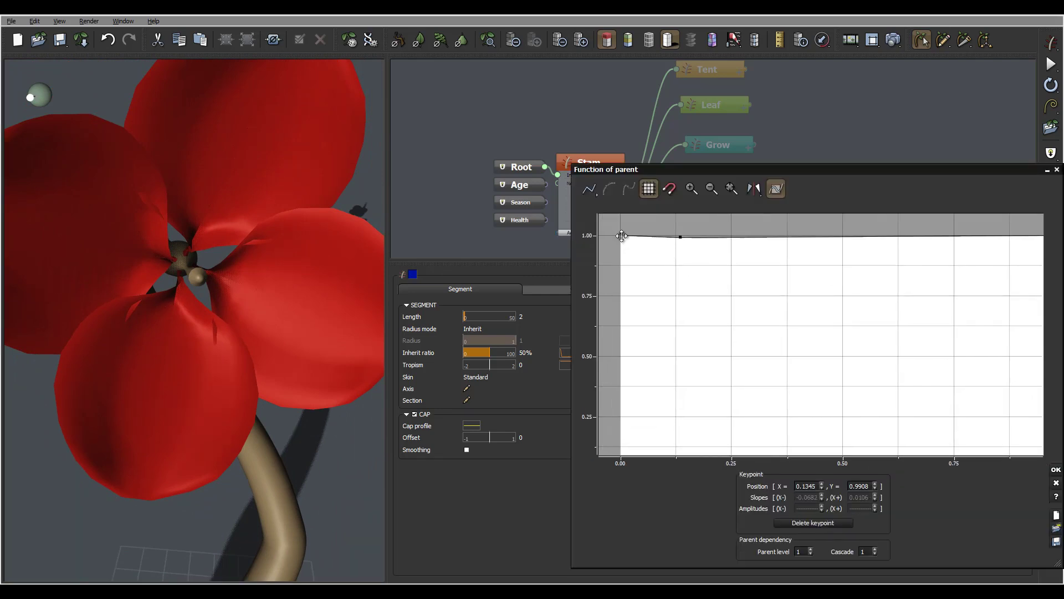
{"action": "left_click_drag", "start_coordinate": [620, 235], "coordinate": [621, 312]}
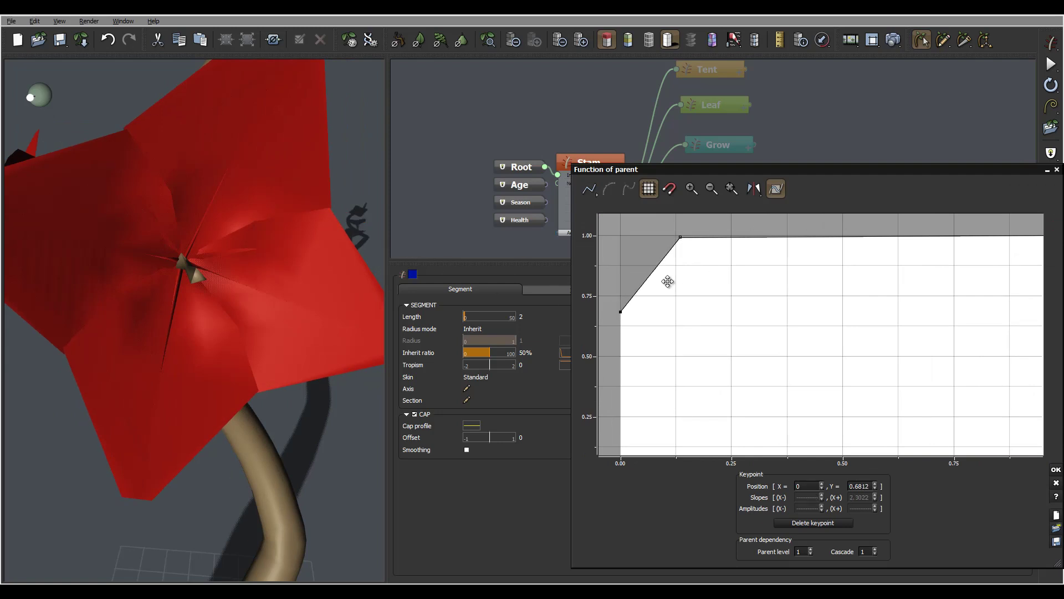
{"action": "mouse_move", "coordinate": [278, 221]}
{"action": "left_mouse_down"}
{"action": "mouse_move", "coordinate": [268, 224]}
{"action": "mouse_move", "coordinate": [278, 224]}
{"action": "left_mouse_up"}
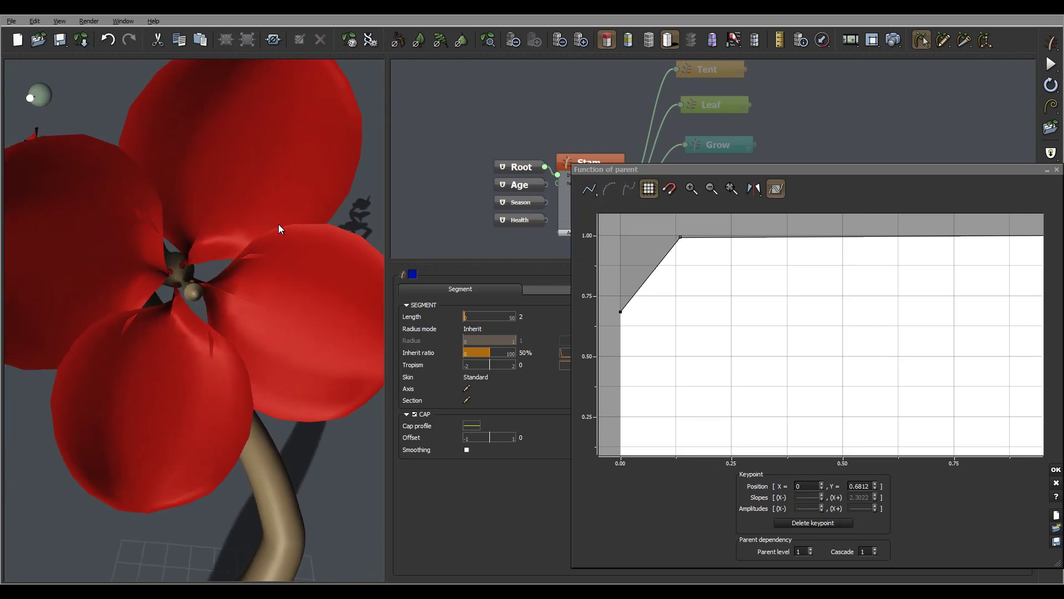
{"action": "left_click", "coordinate": [1055, 469]}
{"action": "left_click_drag", "start_coordinate": [202, 203], "coordinate": [198, 175]}
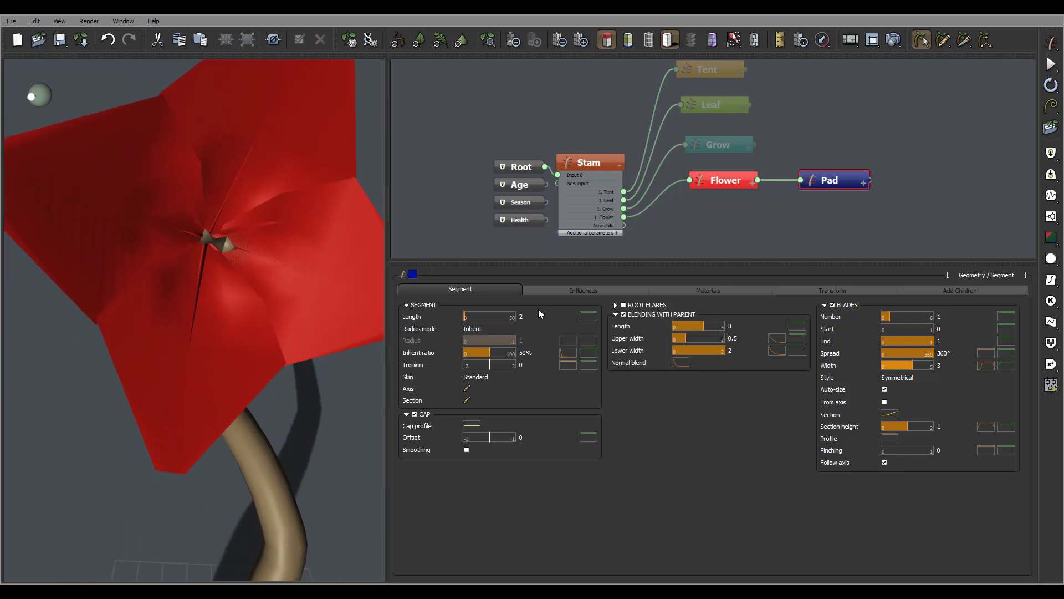
Move the lower keypoint on the rising side of the blades' width profile to about X 0.23, Y 0.45.
{"action": "left_click", "coordinate": [986, 365]}
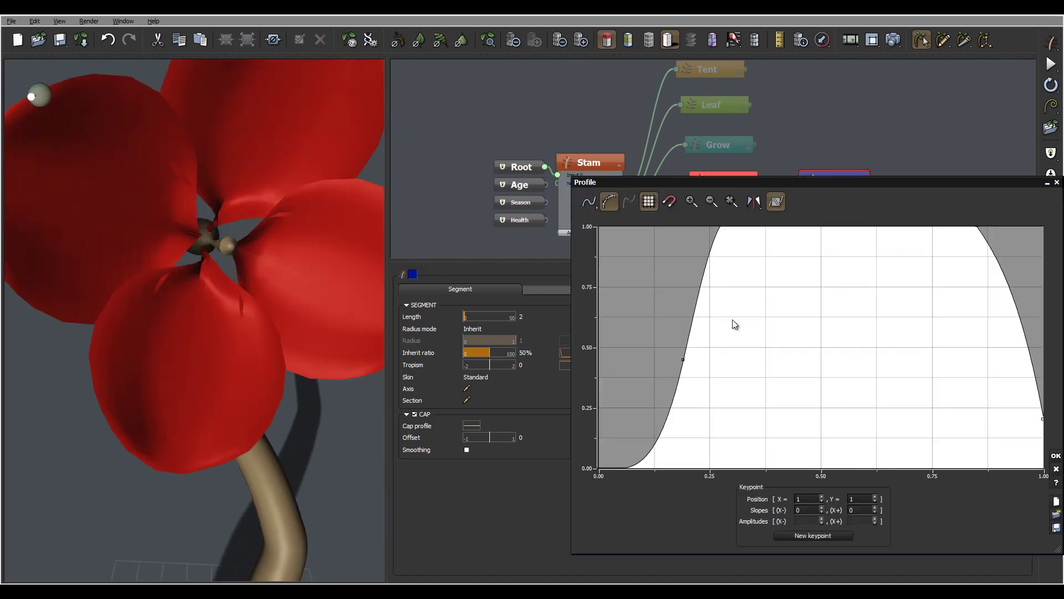
{"action": "middle_click_drag", "start_coordinate": [748, 268], "coordinate": [728, 346]}
{"action": "left_click", "coordinate": [728, 277]}
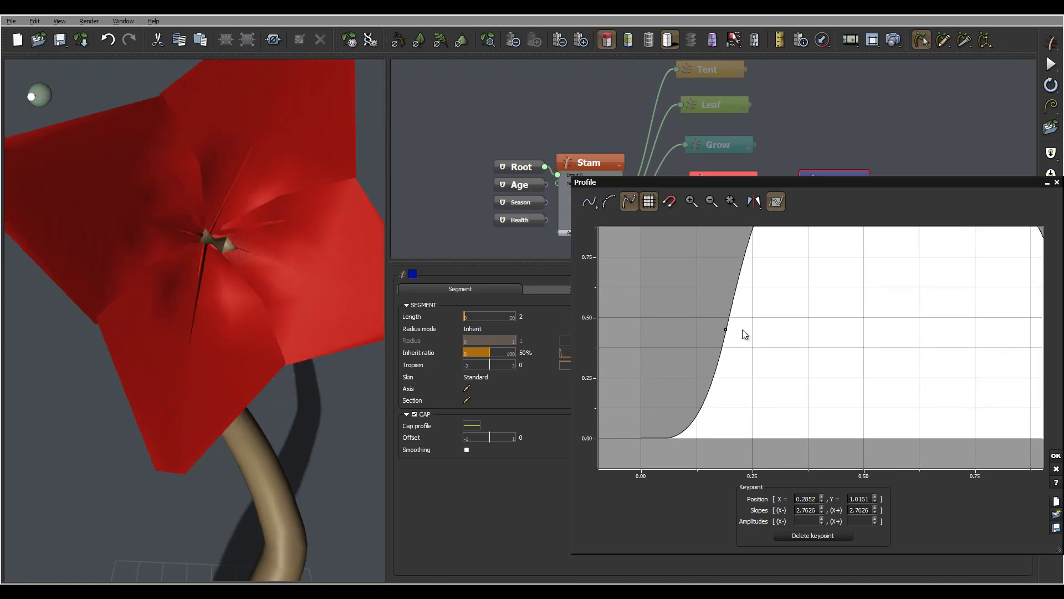
{"action": "left_click_drag", "start_coordinate": [729, 326], "coordinate": [746, 329]}
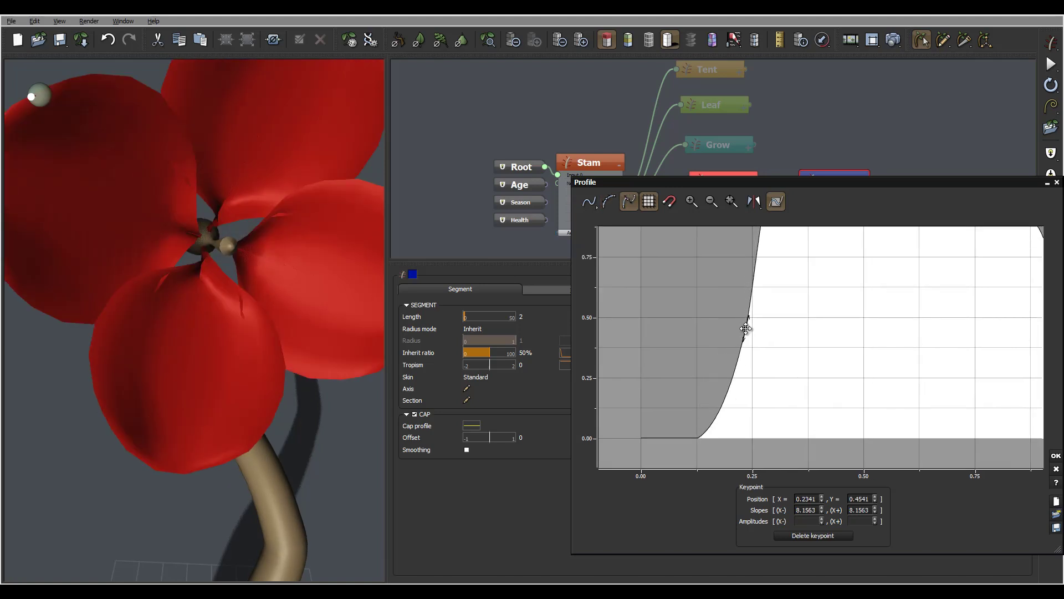
Add a keypoint at about X 0.16, Y 0.07 to the width profile and raise the profile's start to about Y 0.12.
{"action": "left_click", "coordinate": [715, 426]}
{"action": "double_click", "coordinate": [713, 422]}
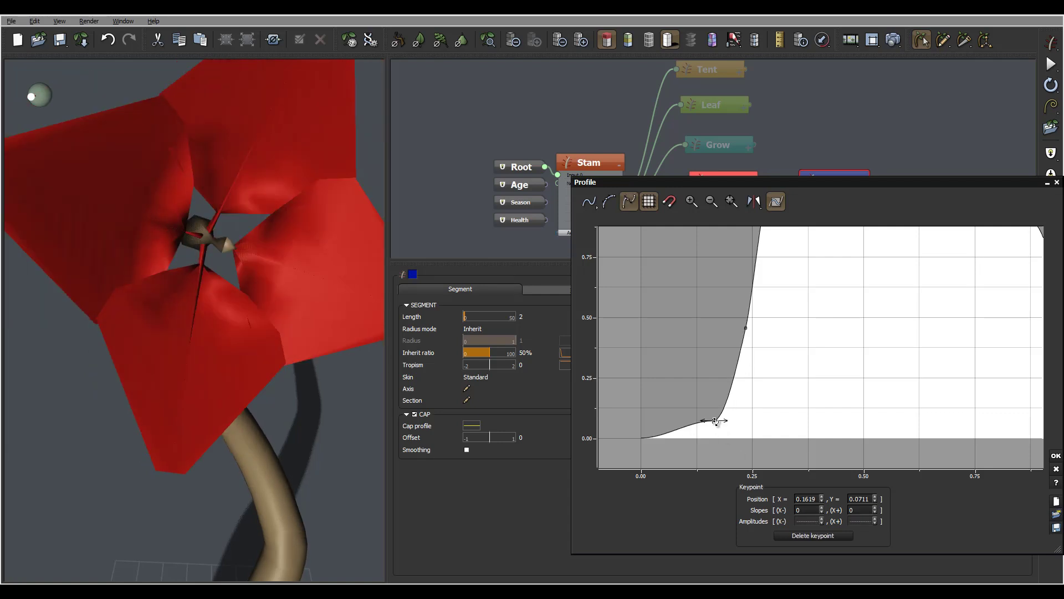
{"action": "left_click", "coordinate": [702, 389]}
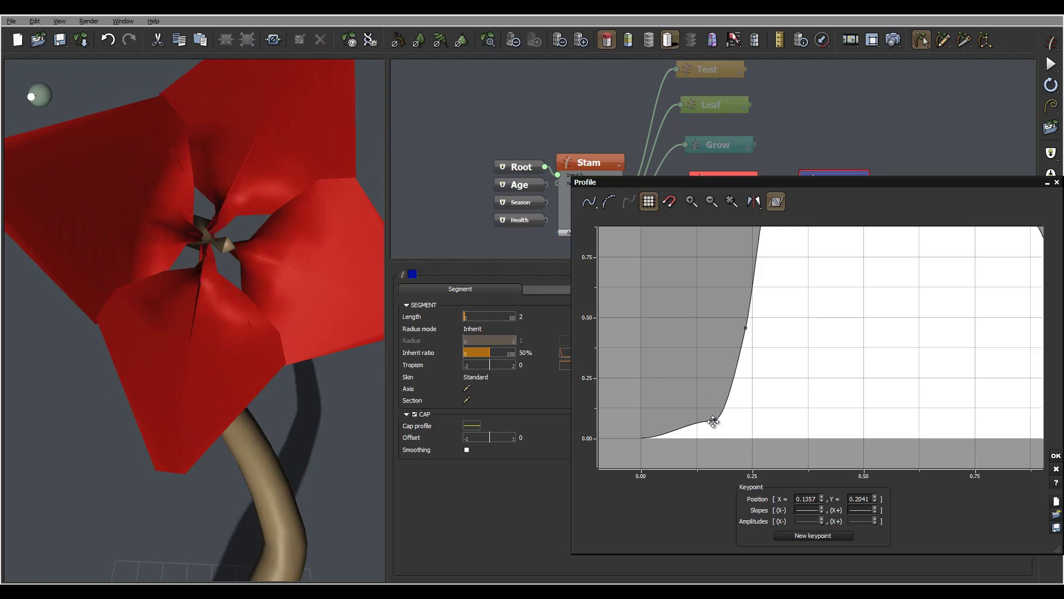
{"action": "left_click_drag", "start_coordinate": [713, 422], "coordinate": [654, 409]}
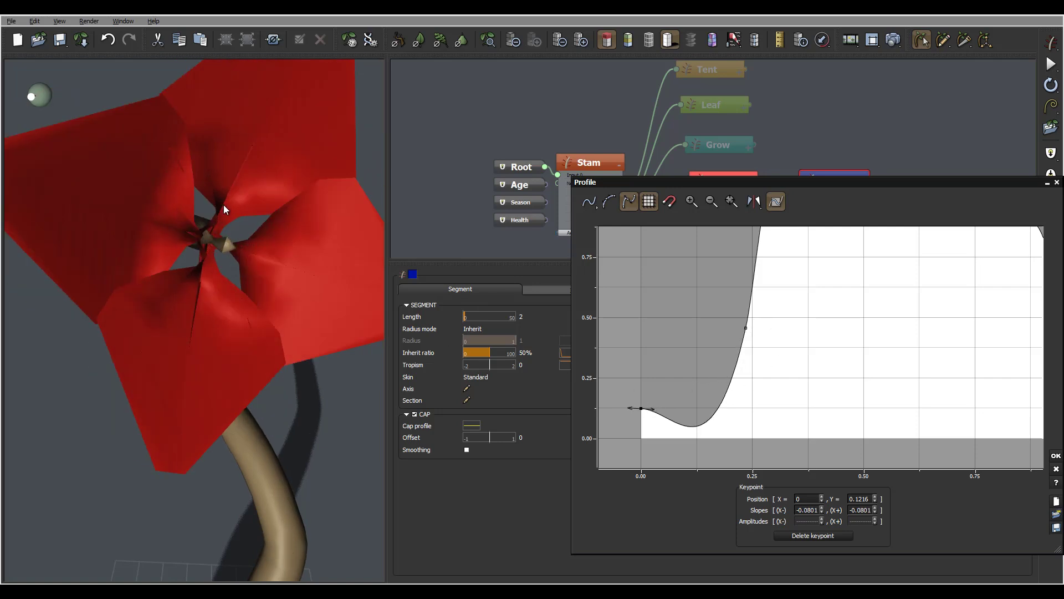
Add a keypoint at about X 0.17, Y 0.11 near the width profile's base and set its slopes to about 0.08.
{"action": "left_click", "coordinate": [747, 329]}
{"action": "left_click", "coordinate": [718, 416]}
{"action": "key", "text": "ctrl+z"}
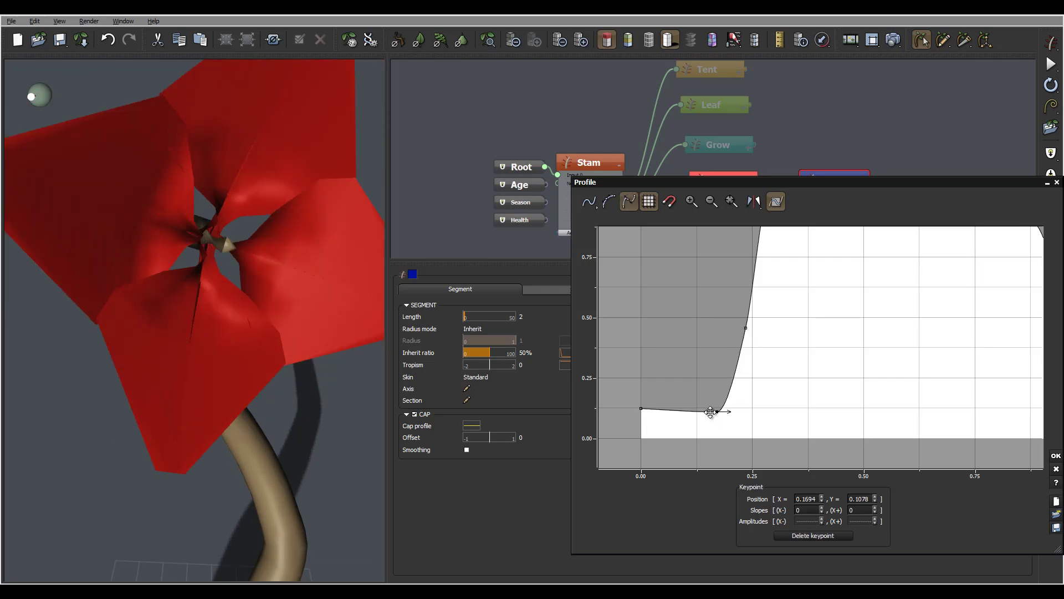
{"action": "left_click_drag", "start_coordinate": [717, 406], "coordinate": [743, 411]}
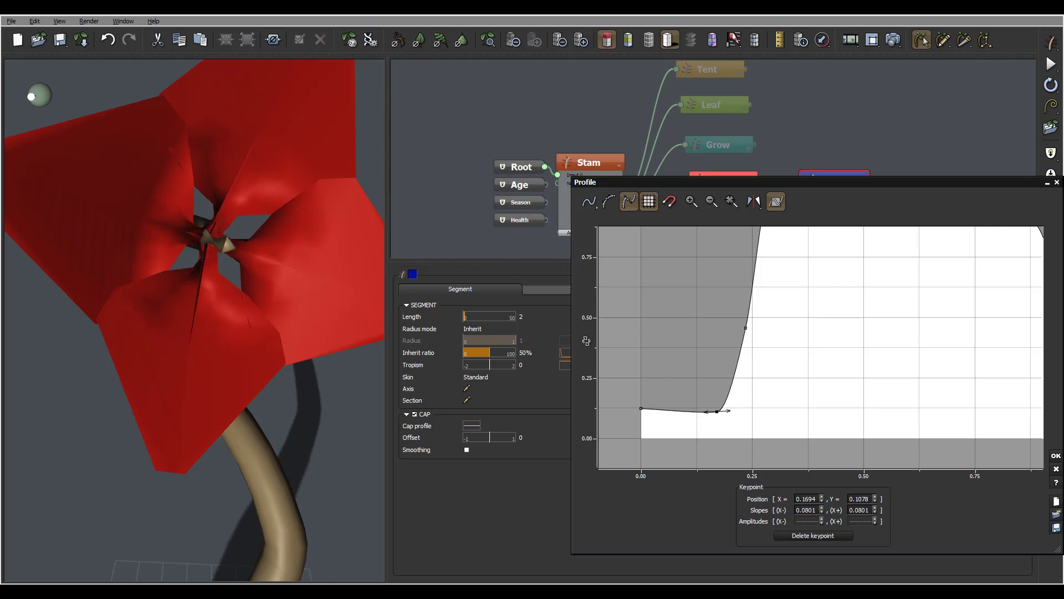
{"action": "left_click", "coordinate": [670, 350]}
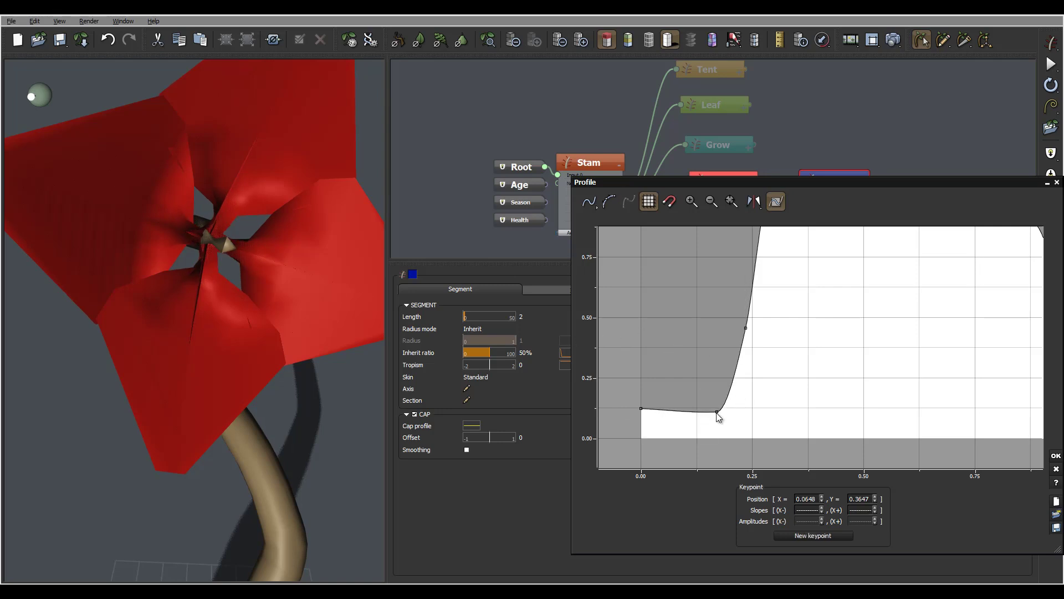
Raise the width profile's base keypoint to about Y 0.18 with slopes of about 1.04, and check the narrow petal bases.
{"action": "left_click_drag", "start_coordinate": [717, 411], "coordinate": [727, 388]}
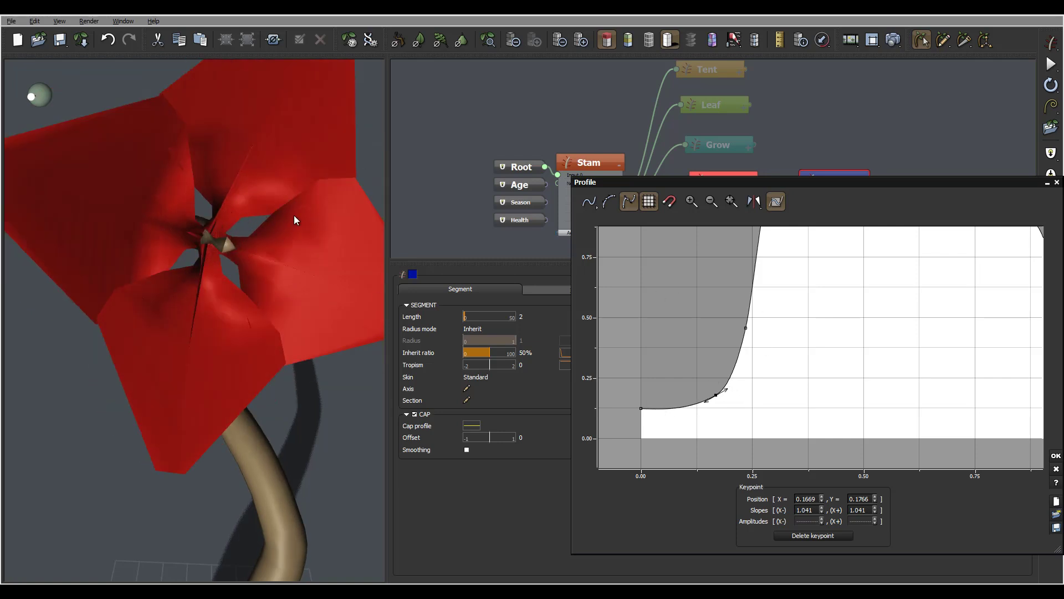
{"action": "mouse_move", "coordinate": [298, 214]}
{"action": "right_mouse_down"}
{"action": "mouse_move", "coordinate": [232, 201]}
{"action": "mouse_move", "coordinate": [314, 208]}
{"action": "mouse_move", "coordinate": [299, 212]}
{"action": "right_mouse_up"}
{"action": "left_click_drag", "start_coordinate": [299, 216], "coordinate": [286, 242]}
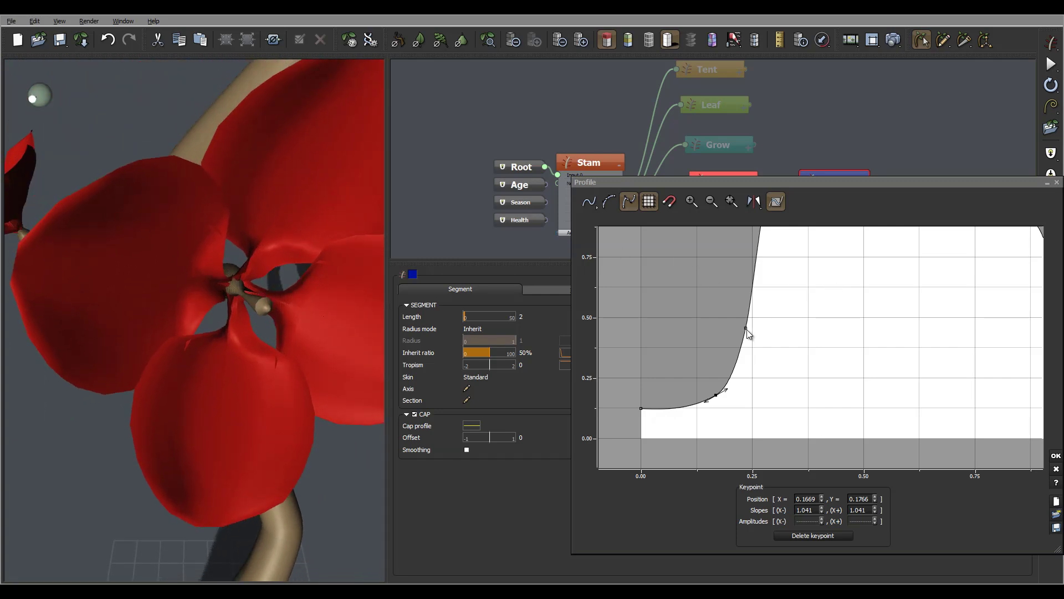
Shift the width profile's rising keypoint to about X 0.22, Y 0.44 and the base keypoint to about X 0.08, Y 0.17.
{"action": "left_click_drag", "start_coordinate": [746, 329], "coordinate": [740, 342]}
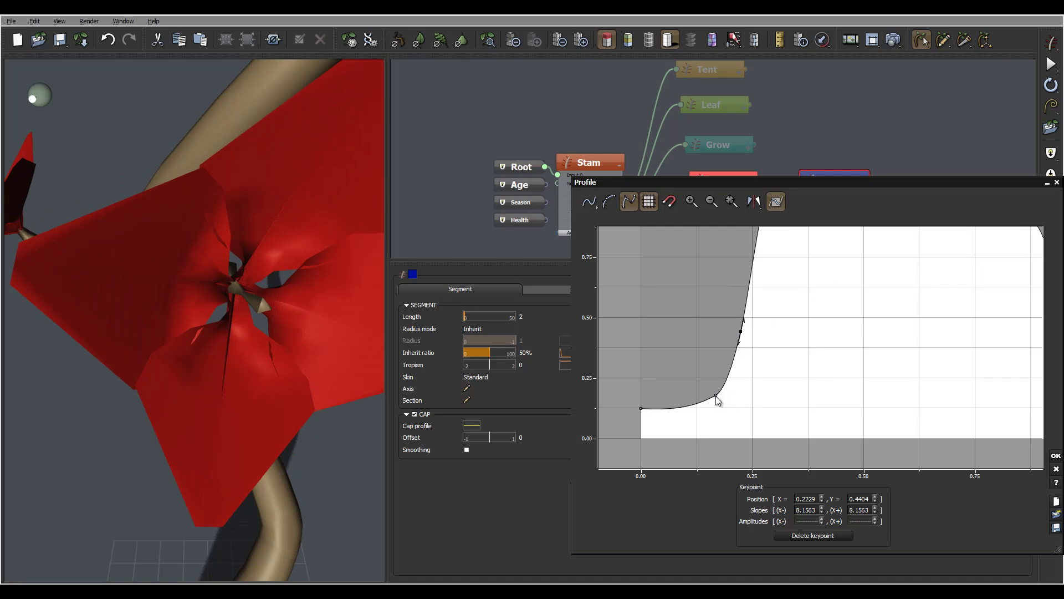
{"action": "left_click_drag", "start_coordinate": [717, 395], "coordinate": [676, 398]}
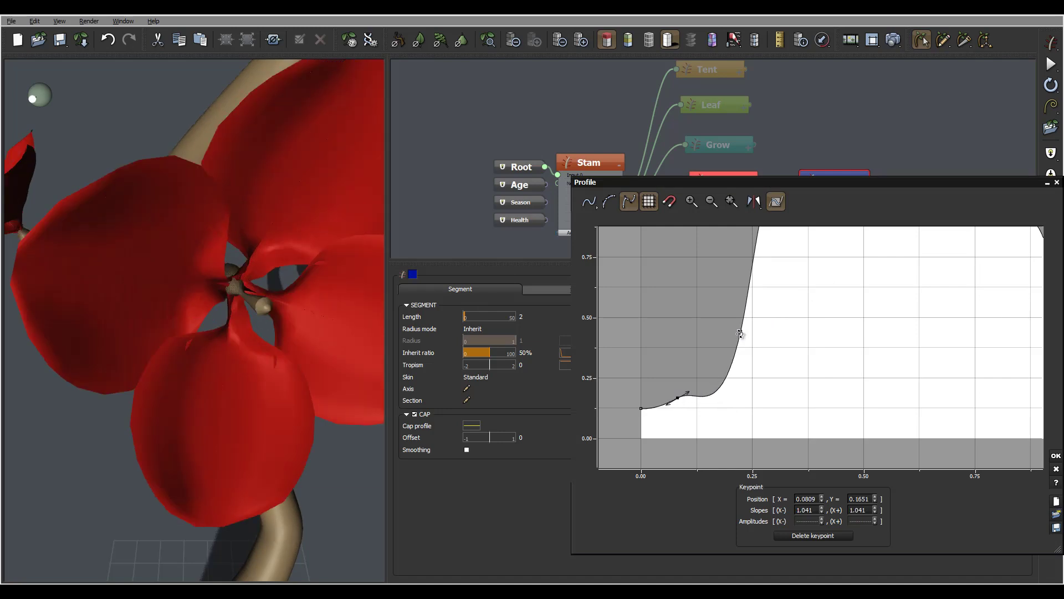
{"action": "left_click", "coordinate": [714, 313]}
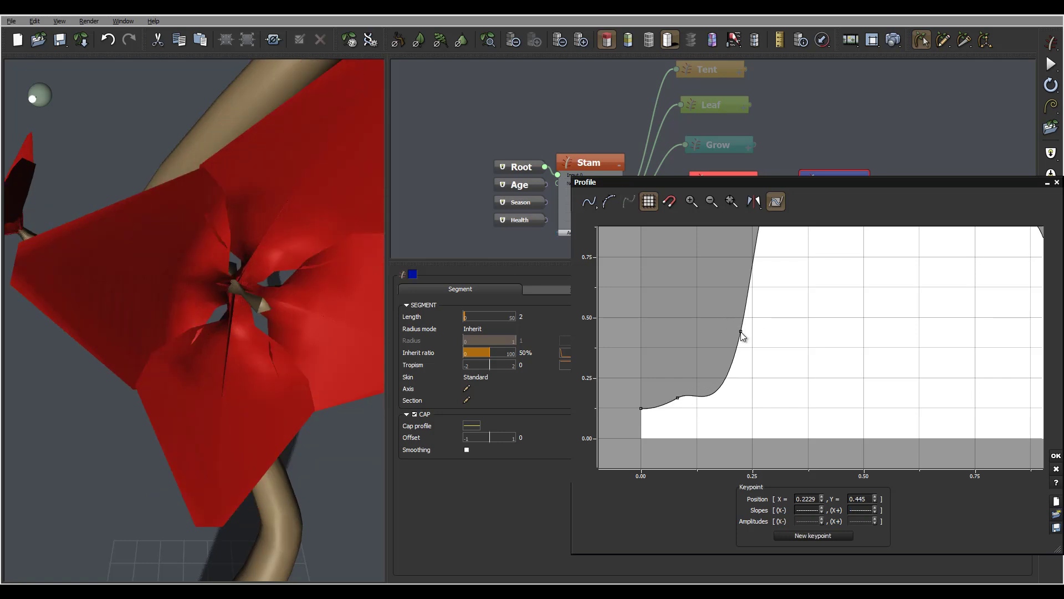
Shift the width profile's rising keypoint to about X 0.17, Y 0.47 and accept the profile.
{"action": "left_click_drag", "start_coordinate": [741, 331], "coordinate": [717, 324]}
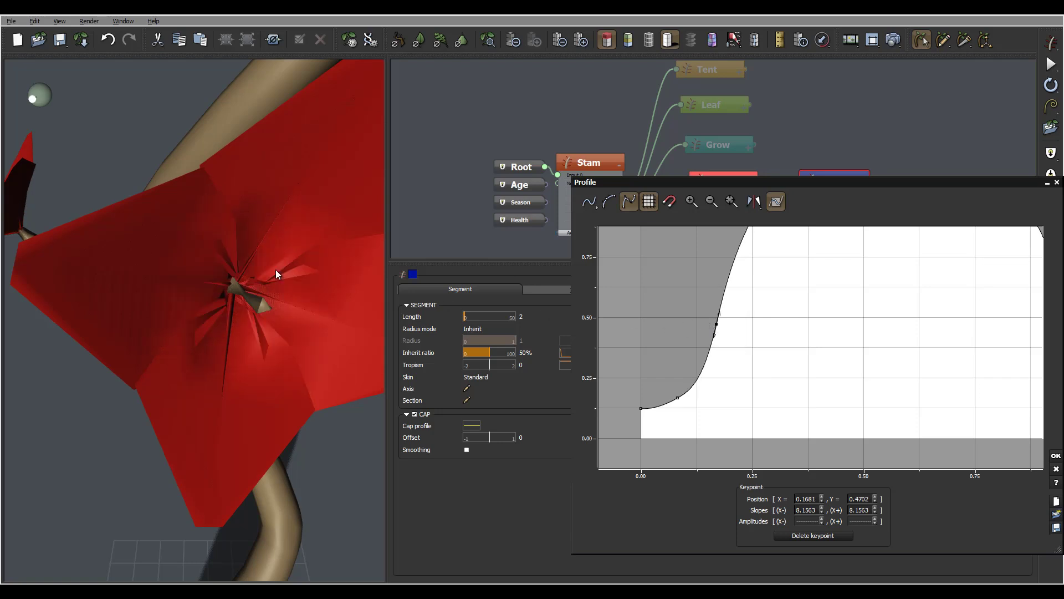
{"action": "right_click_drag", "start_coordinate": [296, 261], "coordinate": [235, 168]}
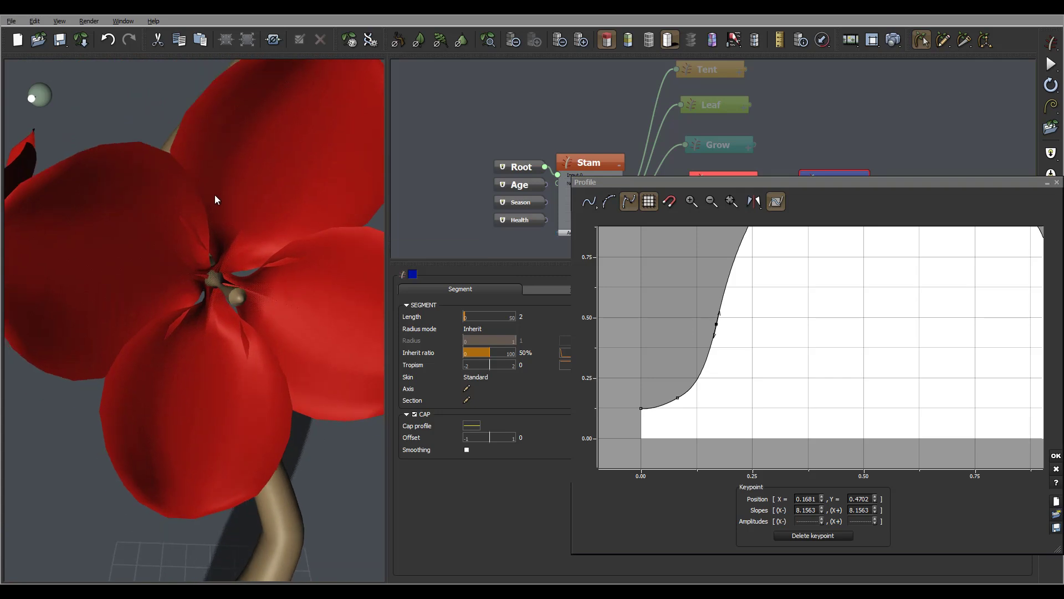
{"action": "left_click", "coordinate": [1056, 455]}
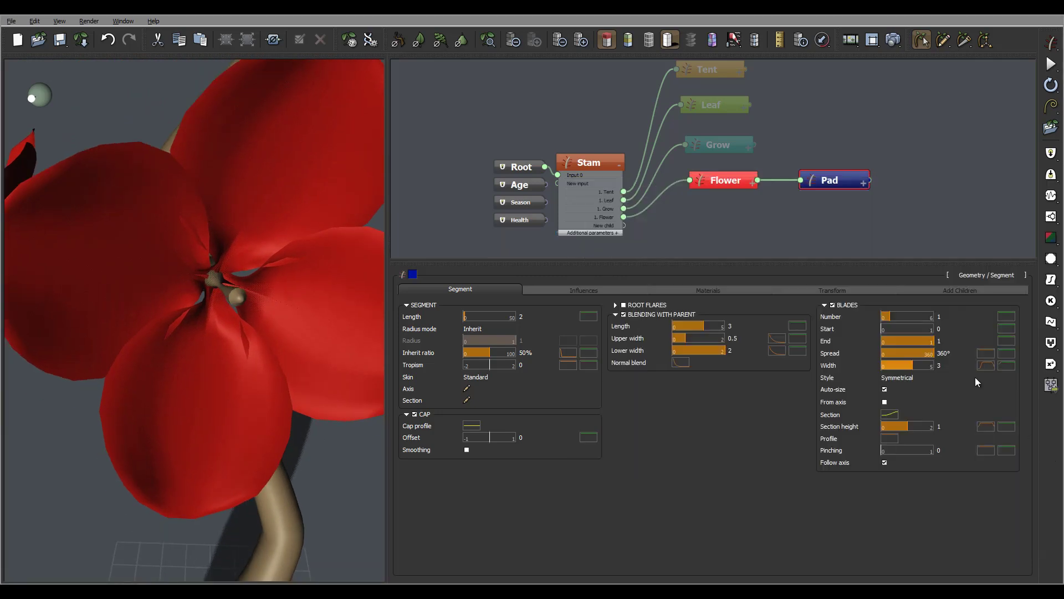
Narrow the Pad blades by trying a width of 2.8 and settling on 2.4, and check the flowers on the whole plant.
{"action": "left_click", "coordinate": [950, 368]}
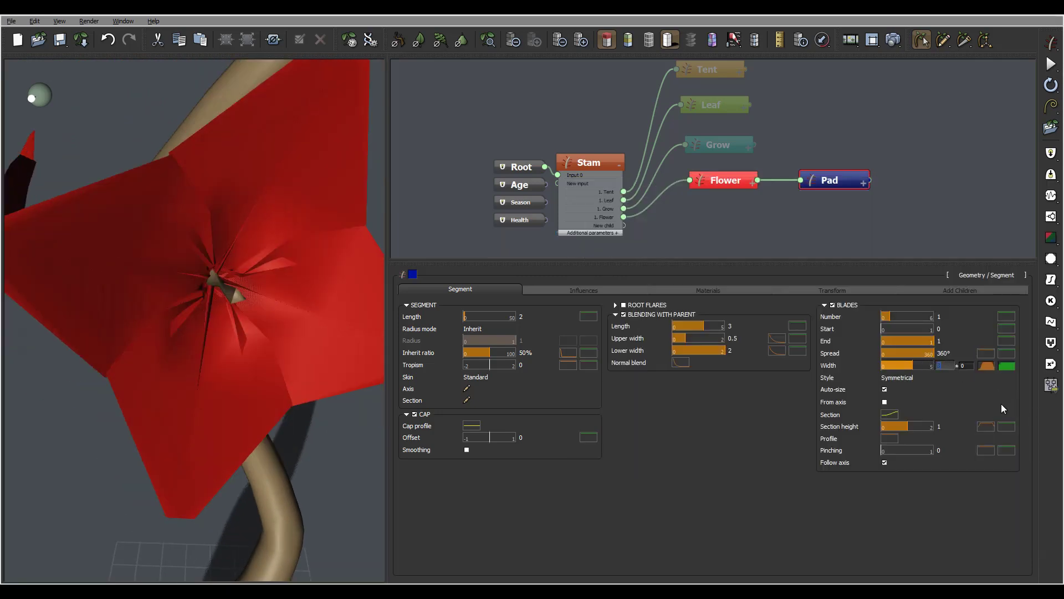
{"action": "type", "text": "2.8"}
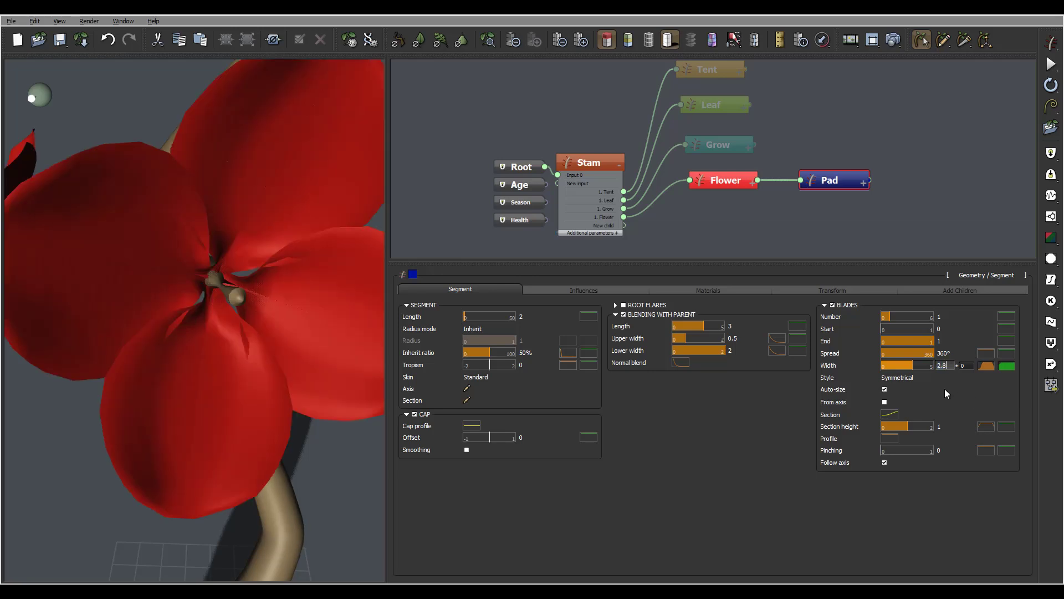
{"action": "left_click", "coordinate": [310, 245]}
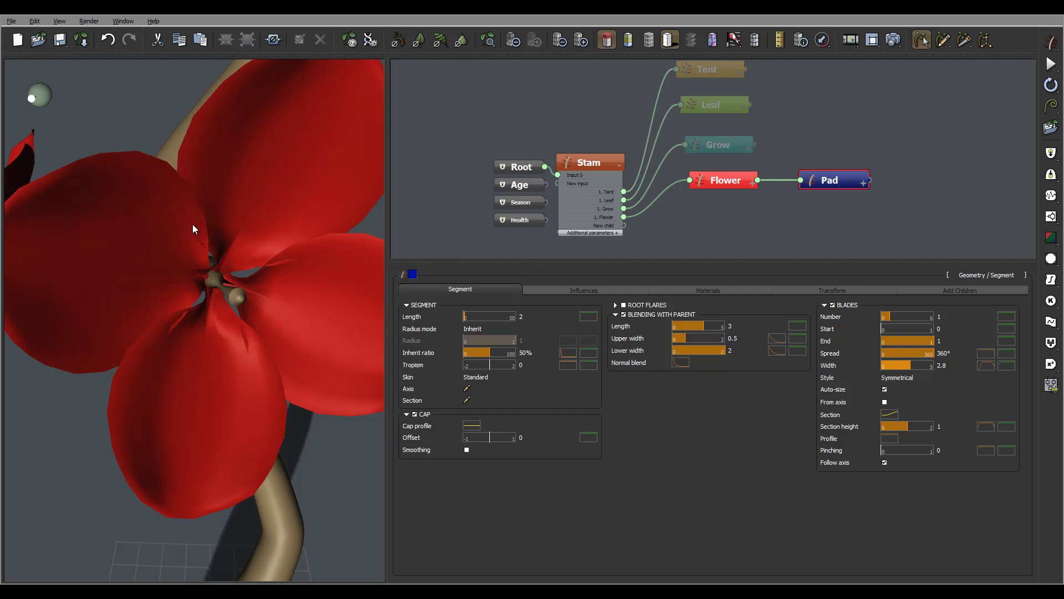
{"action": "left_click", "coordinate": [942, 366]}
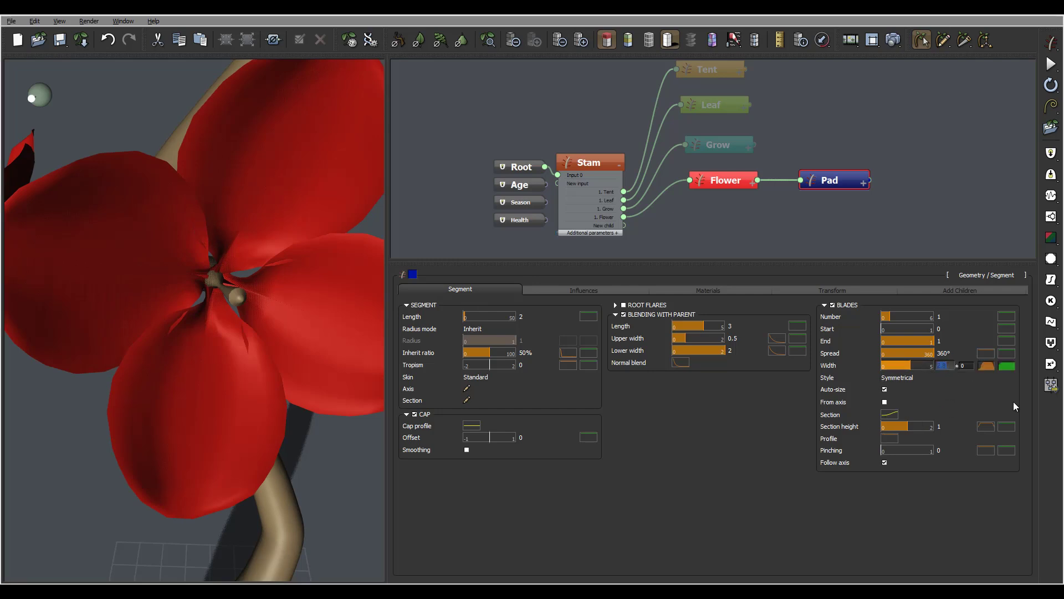
{"action": "type", "text": "2."}
{"action": "key", "text": "Return"}
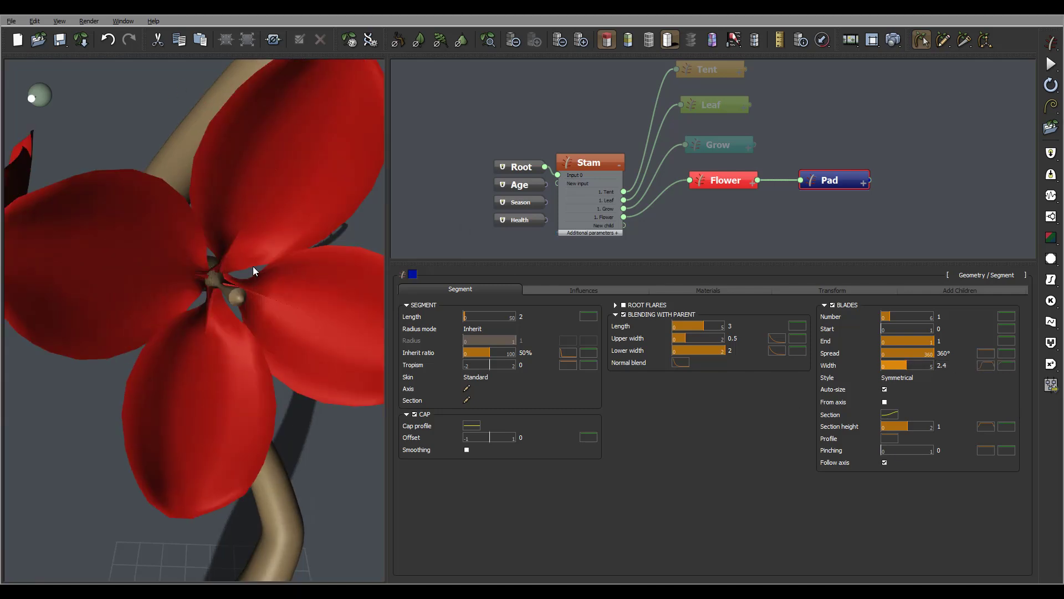
{"action": "right_click_drag", "start_coordinate": [254, 264], "coordinate": [285, 191]}
{"action": "scroll", "coordinate": [248, 244], "scroll_direction": "down", "scroll_amount": 3}
{"action": "left_click_drag", "start_coordinate": [285, 192], "coordinate": [246, 218]}
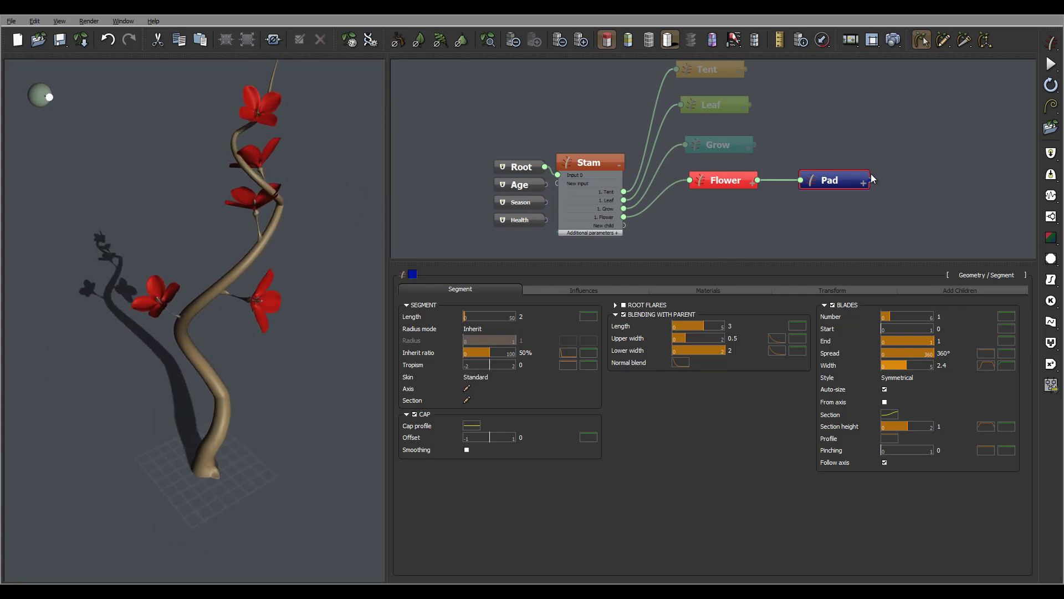
Make the Pad segment's length decrease along its parent by lowering the end of its function-of-parent curve to about Y 0.61.
{"action": "left_click", "coordinate": [748, 179]}
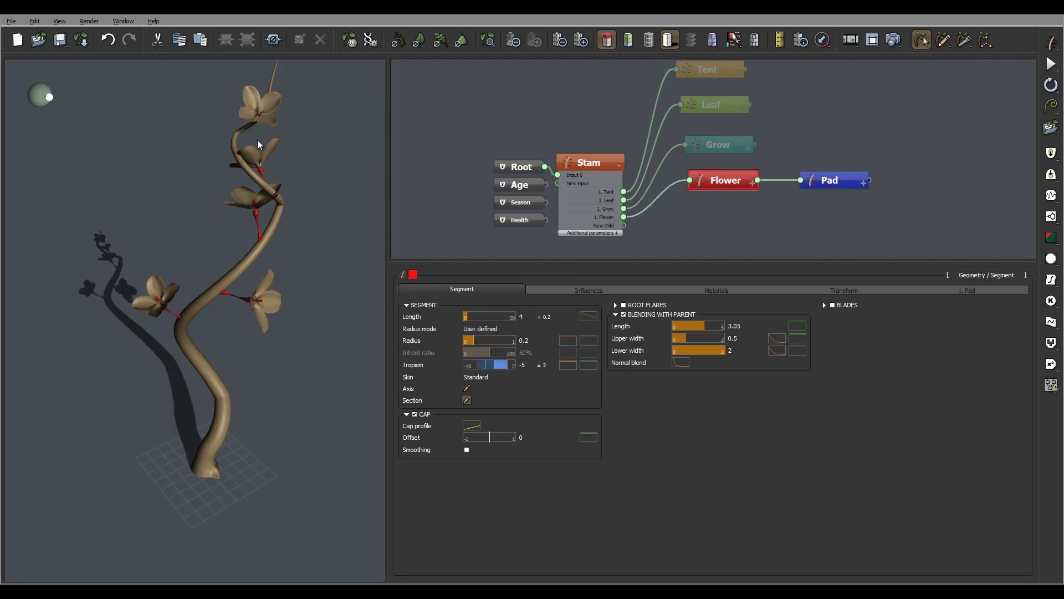
{"action": "left_click_drag", "start_coordinate": [294, 149], "coordinate": [289, 198]}
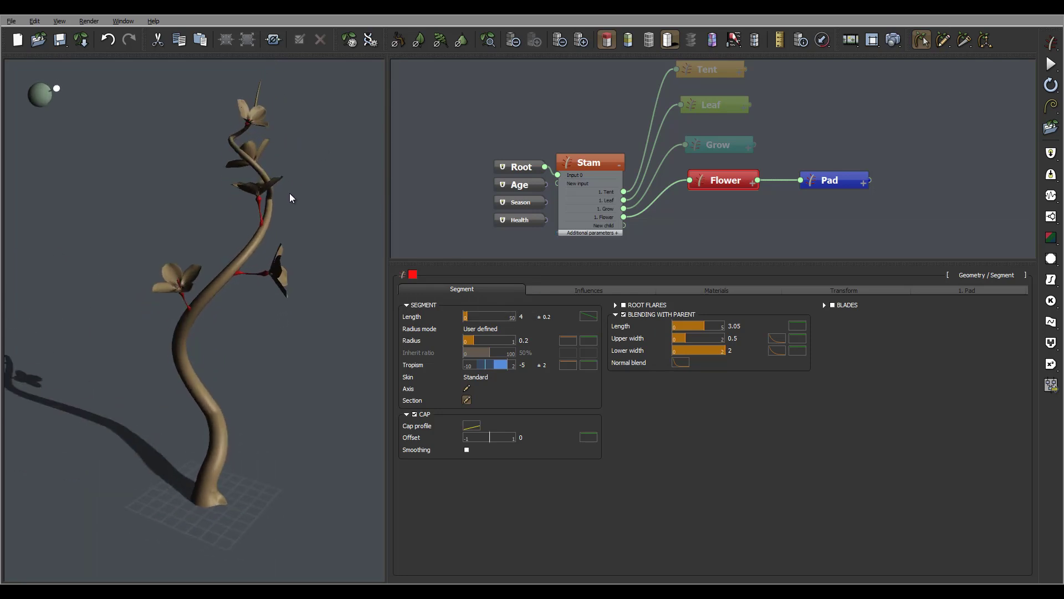
{"action": "left_click", "coordinate": [847, 184]}
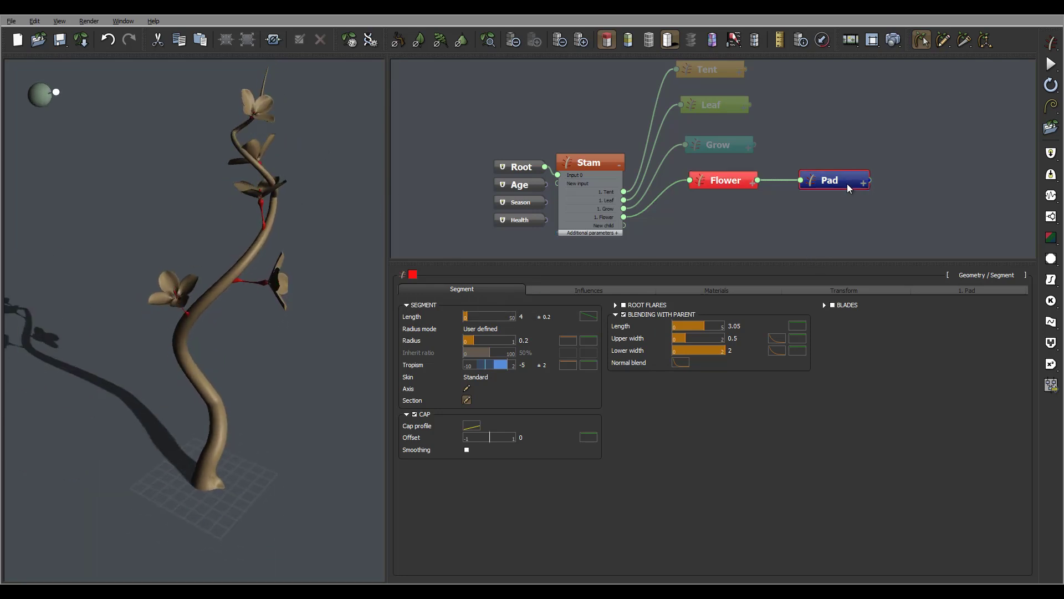
{"action": "left_click", "coordinate": [589, 317]}
{"action": "left_click", "coordinate": [615, 320]}
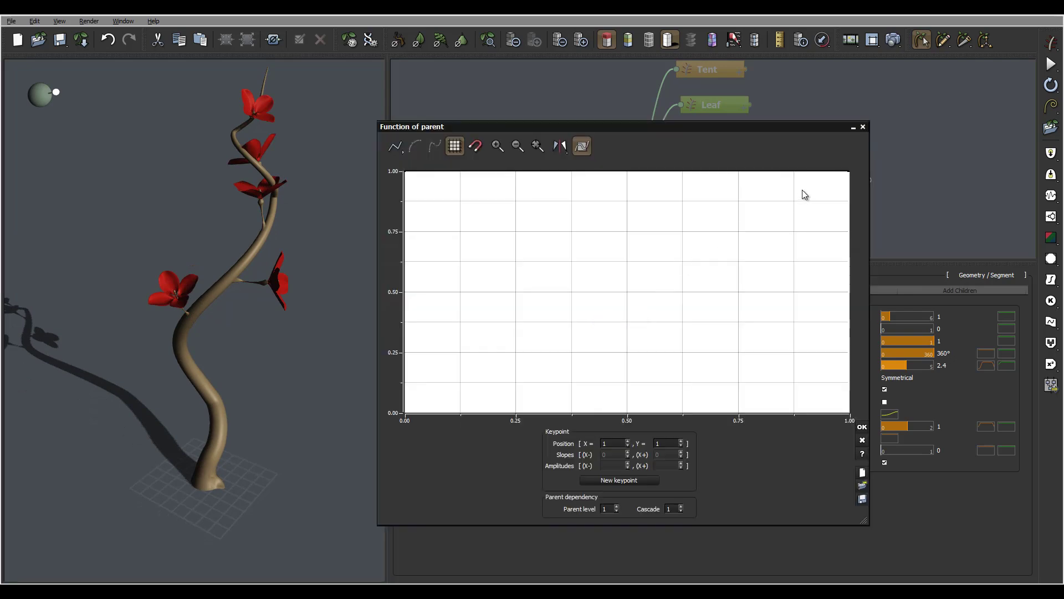
{"action": "left_click_drag", "start_coordinate": [850, 172], "coordinate": [850, 264]}
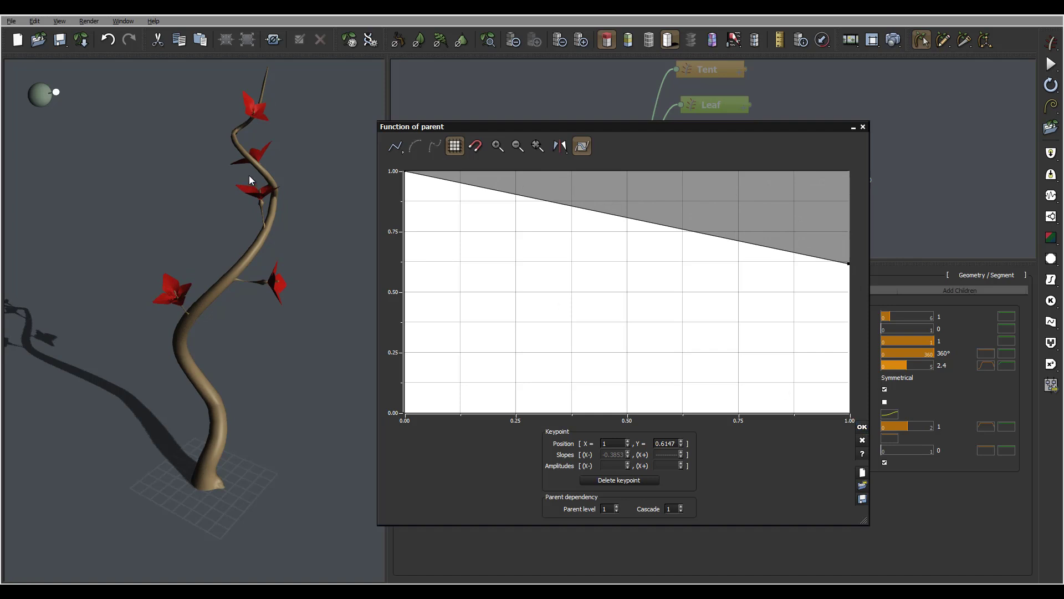
{"action": "left_click_drag", "start_coordinate": [281, 151], "coordinate": [308, 104]}
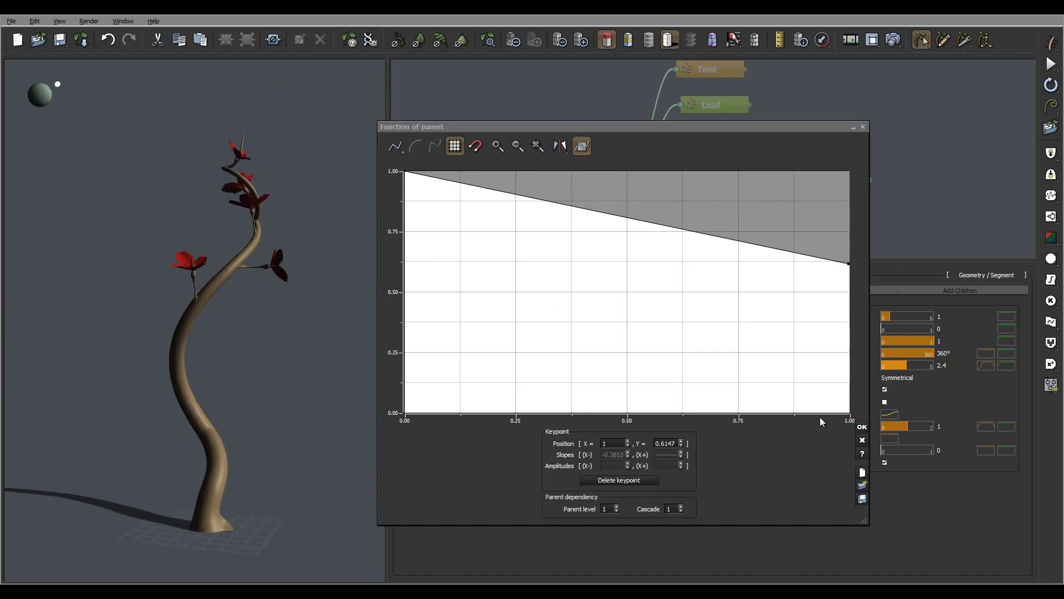
{"action": "left_click", "coordinate": [863, 427]}
{"action": "left_click_drag", "start_coordinate": [289, 280], "coordinate": [191, 144]}
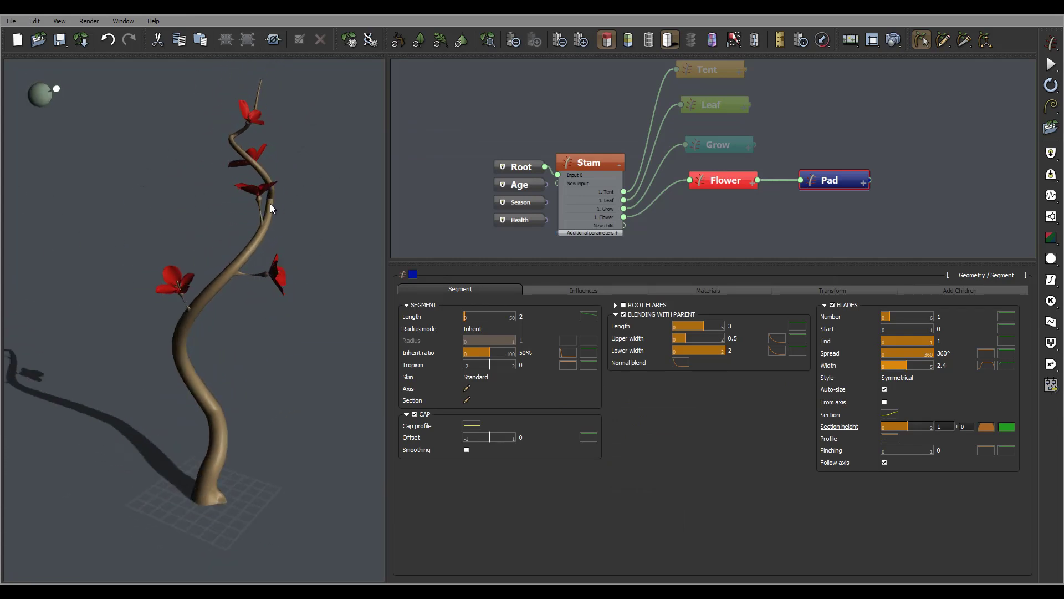
{"action": "left_click_drag", "start_coordinate": [271, 206], "coordinate": [237, 182]}
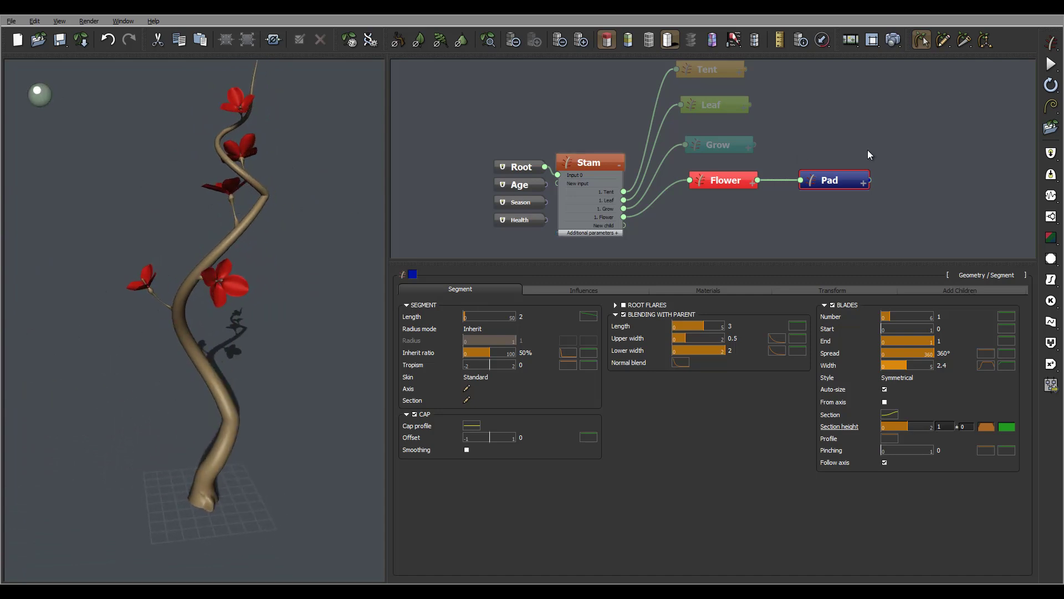
Bend the Flower segment's stems by trying a tropism of 5 and settling on 8, and inspect the flowers.
{"action": "left_click", "coordinate": [741, 179]}
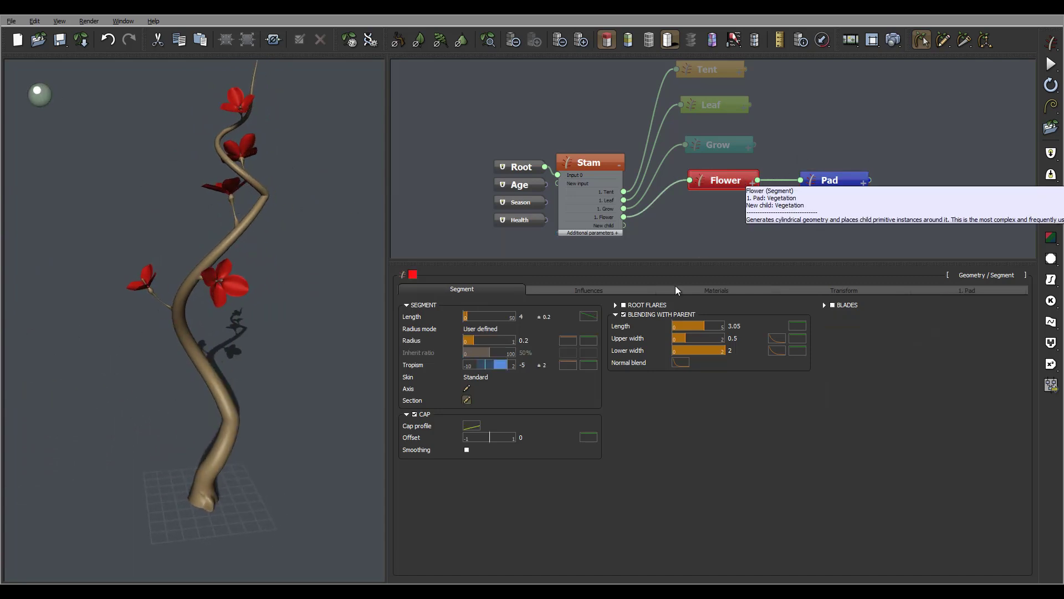
{"action": "left_click_drag", "start_coordinate": [534, 365], "coordinate": [508, 364]}
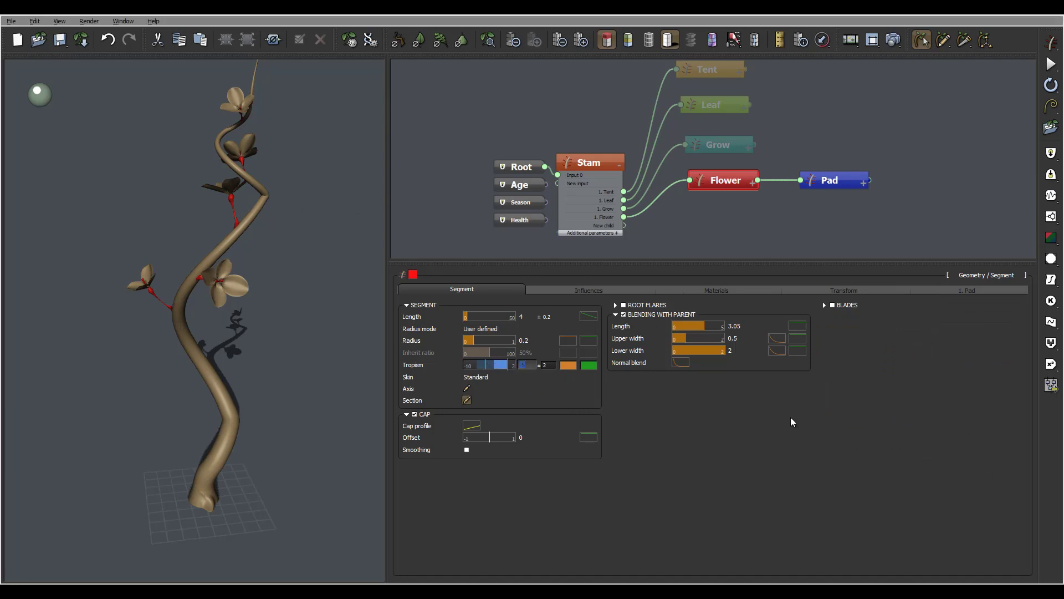
{"action": "key", "text": "Return"}
{"action": "right_click_drag", "start_coordinate": [222, 188], "coordinate": [243, 210]}
{"action": "left_click_drag", "start_coordinate": [244, 209], "coordinate": [164, 240]}
{"action": "left_click_drag", "start_coordinate": [247, 271], "coordinate": [300, 245]}
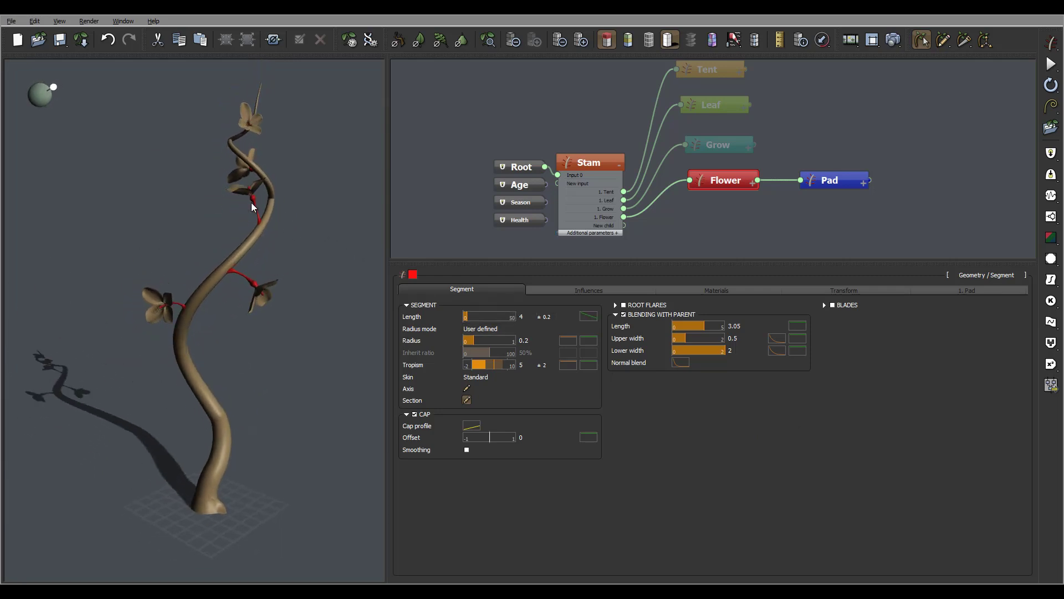
{"action": "left_click", "coordinate": [527, 366]}
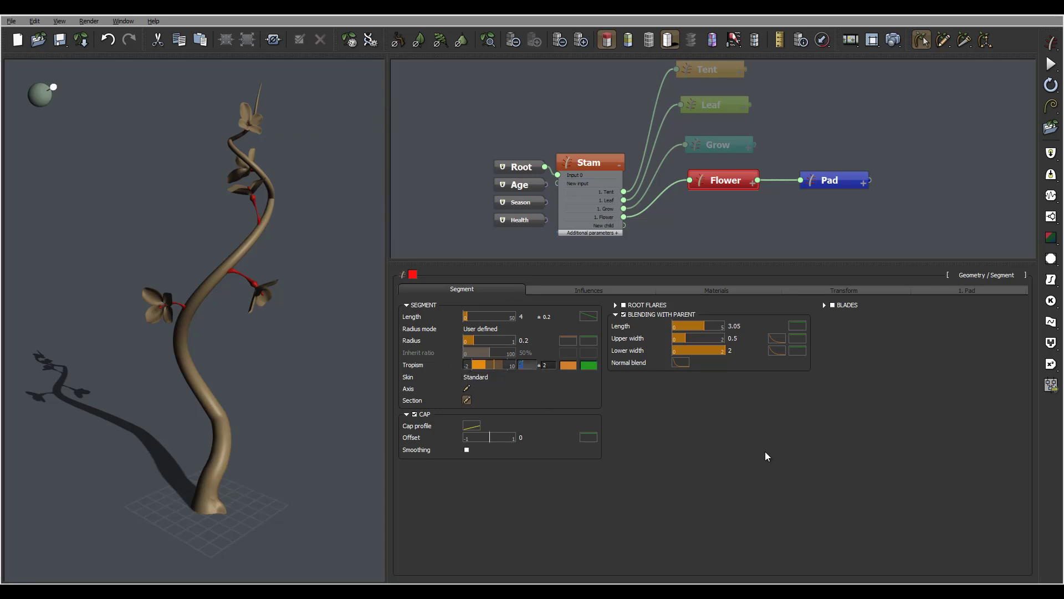
{"action": "key", "text": "Return"}
{"action": "right_click_drag", "start_coordinate": [284, 250], "coordinate": [206, 271]}
{"action": "left_click_drag", "start_coordinate": [207, 275], "coordinate": [219, 227]}
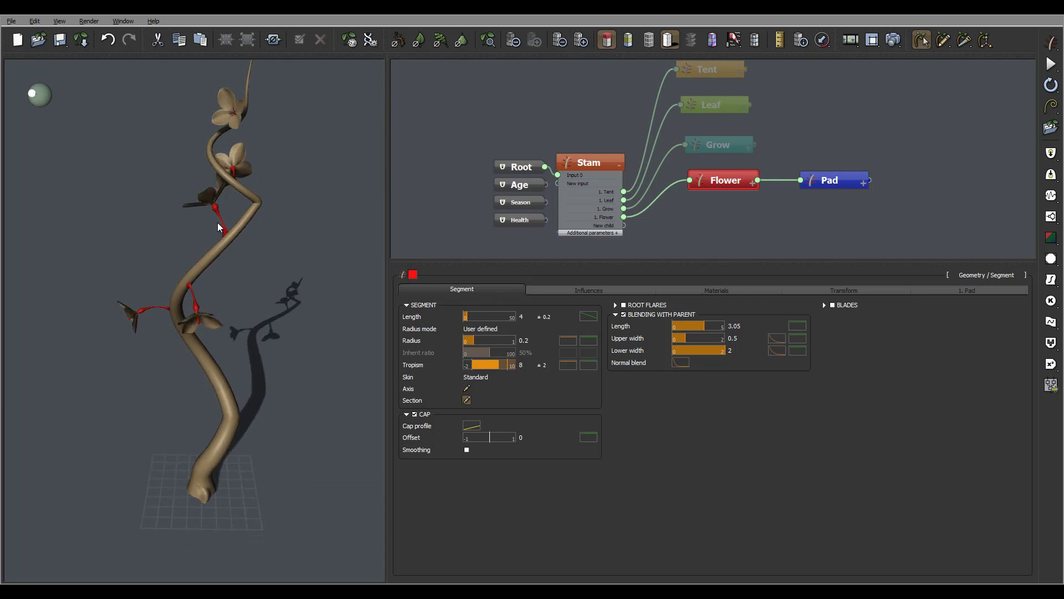
Add a keypoint at about X 0.64, Y 0.98 to the Flower's tropism profile and lower the profile's end to about Y -0.86.
{"action": "left_click", "coordinate": [568, 365]}
{"action": "middle_click_drag", "start_coordinate": [720, 327], "coordinate": [684, 344]}
{"action": "left_click", "coordinate": [737, 250]}
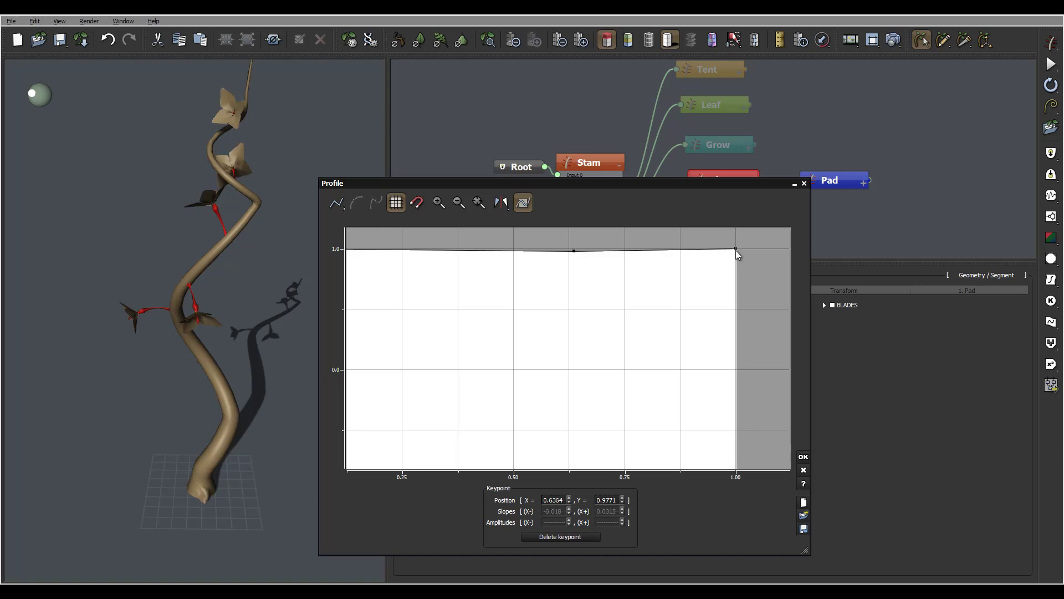
{"action": "left_click_drag", "start_coordinate": [736, 249], "coordinate": [736, 428]}
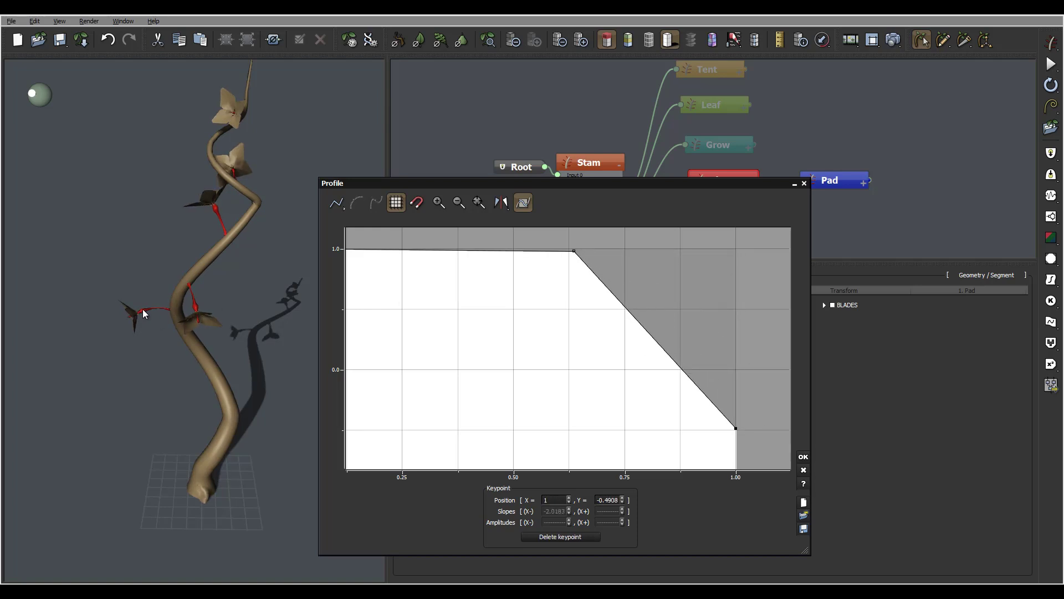
{"action": "left_click_drag", "start_coordinate": [665, 313], "coordinate": [634, 249]}
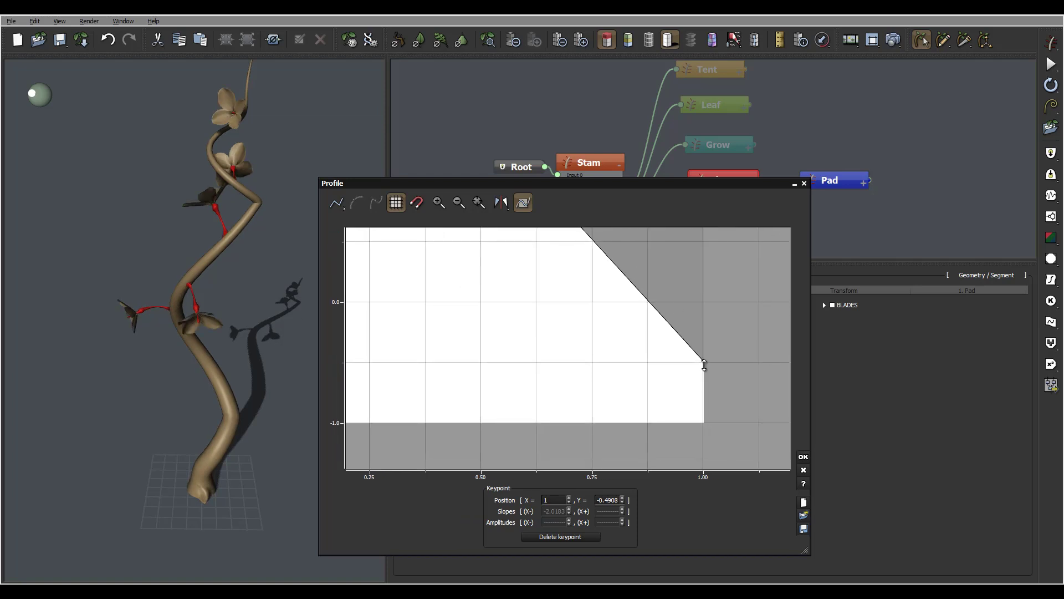
{"action": "left_click_drag", "start_coordinate": [705, 367], "coordinate": [718, 405]}
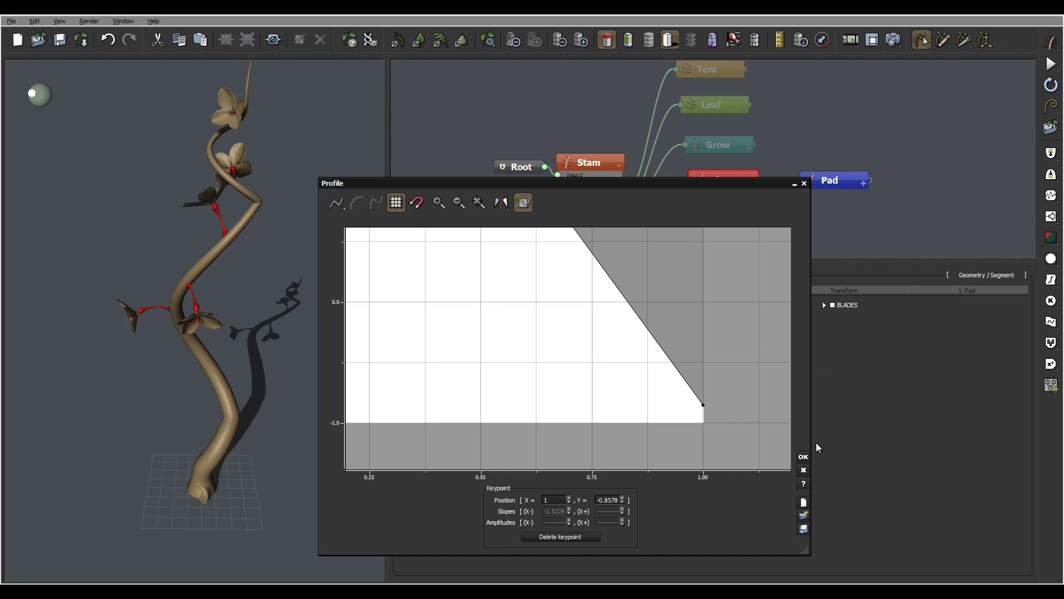
{"action": "left_click", "coordinate": [803, 457]}
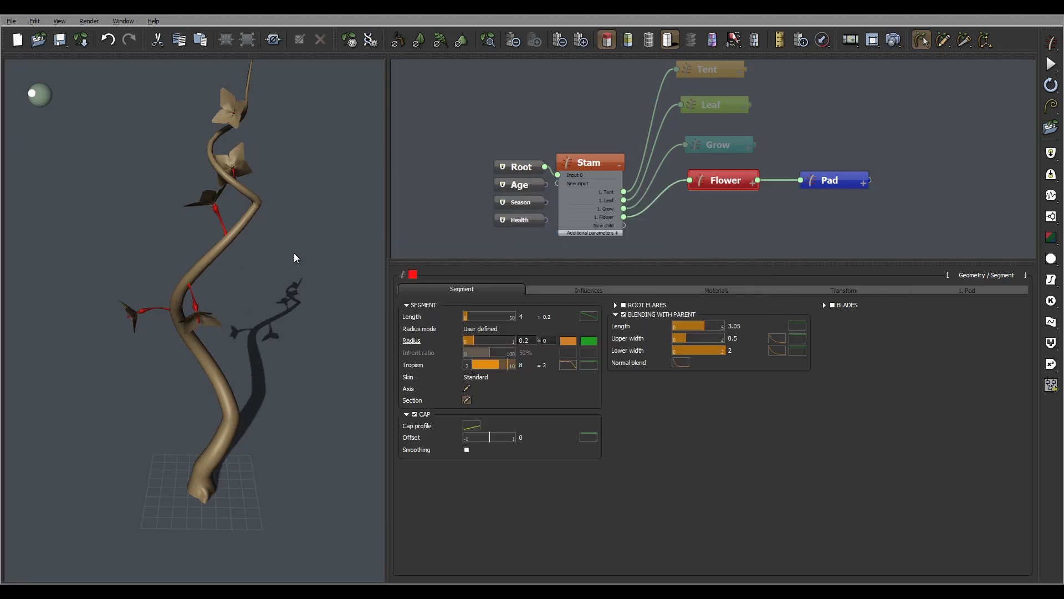
{"action": "left_click_drag", "start_coordinate": [294, 253], "coordinate": [261, 258]}
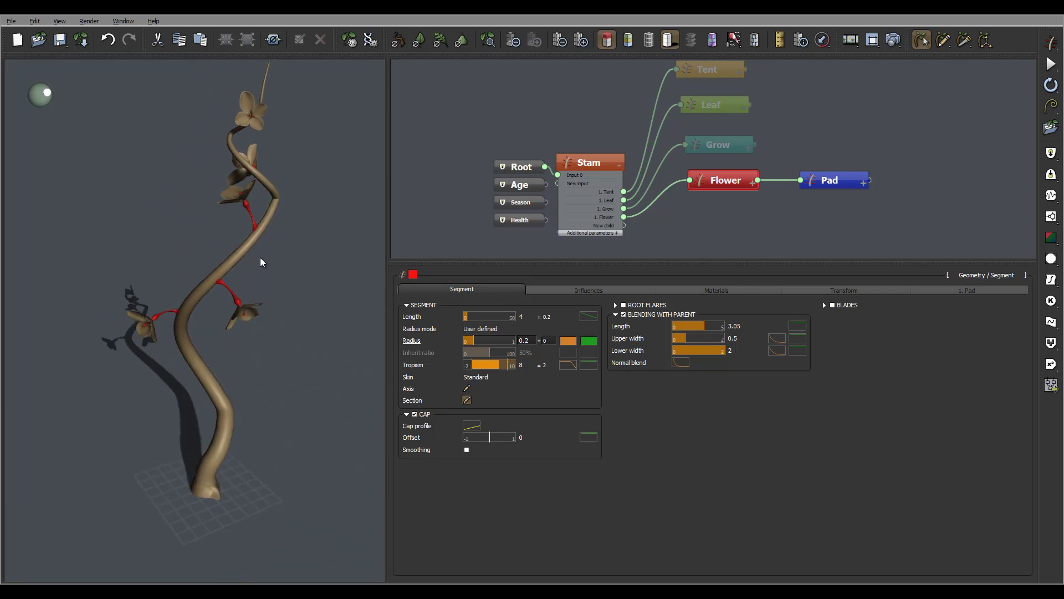
Set the orientation angle of the Flower's Pad child to 15° and inspect the petals from several sides.
{"action": "left_click", "coordinate": [976, 289]}
{"action": "left_click", "coordinate": [733, 367]}
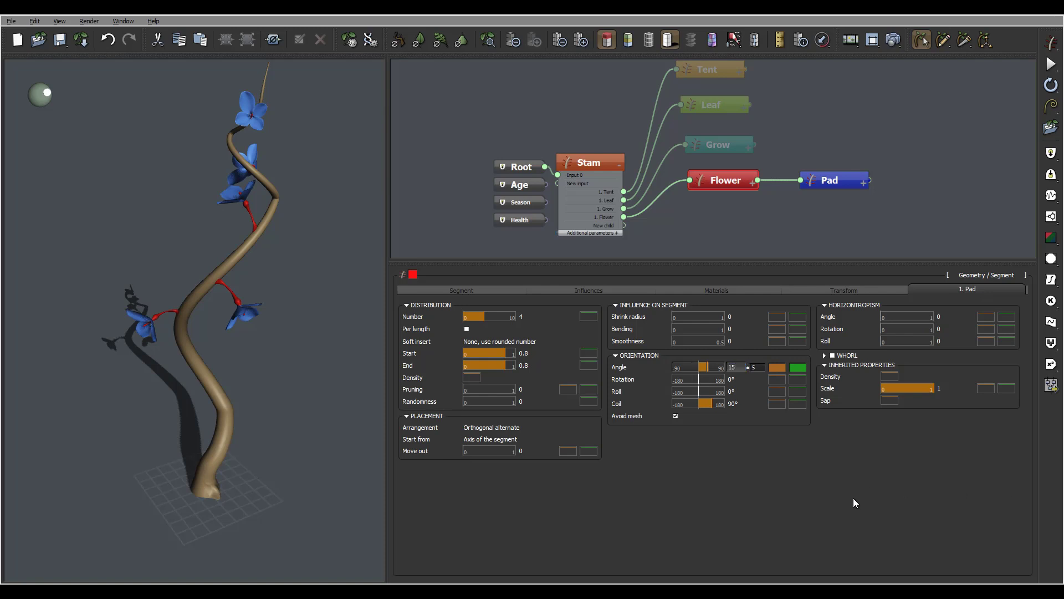
{"action": "type", "text": "15"}
{"action": "key", "text": "Return"}
{"action": "left_click_drag", "start_coordinate": [347, 254], "coordinate": [304, 319]}
{"action": "left_click_drag", "start_coordinate": [237, 295], "coordinate": [197, 305]}
{"action": "left_click_drag", "start_coordinate": [358, 245], "coordinate": [200, 187]}
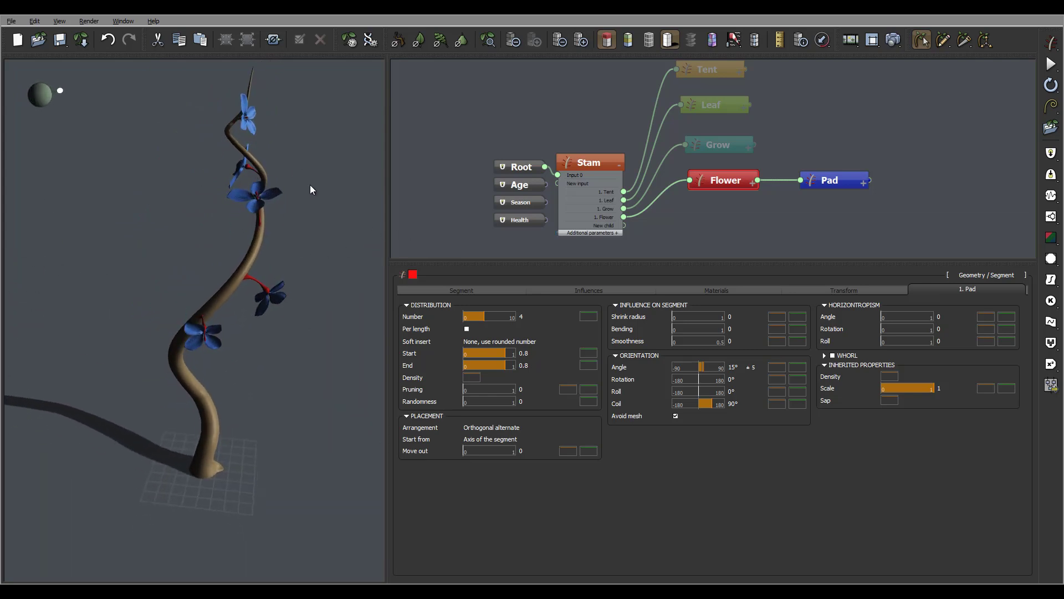
{"action": "mouse_move", "coordinate": [328, 321]}
{"action": "left_mouse_down"}
{"action": "mouse_move", "coordinate": [350, 306]}
{"action": "mouse_move", "coordinate": [342, 304]}
{"action": "mouse_move", "coordinate": [346, 251]}
{"action": "mouse_move", "coordinate": [377, 222]}
{"action": "mouse_move", "coordinate": [443, 245]}
{"action": "mouse_move", "coordinate": [337, 294]}
{"action": "mouse_move", "coordinate": [296, 334]}
{"action": "mouse_move", "coordinate": [333, 333]}
{"action": "left_mouse_up"}
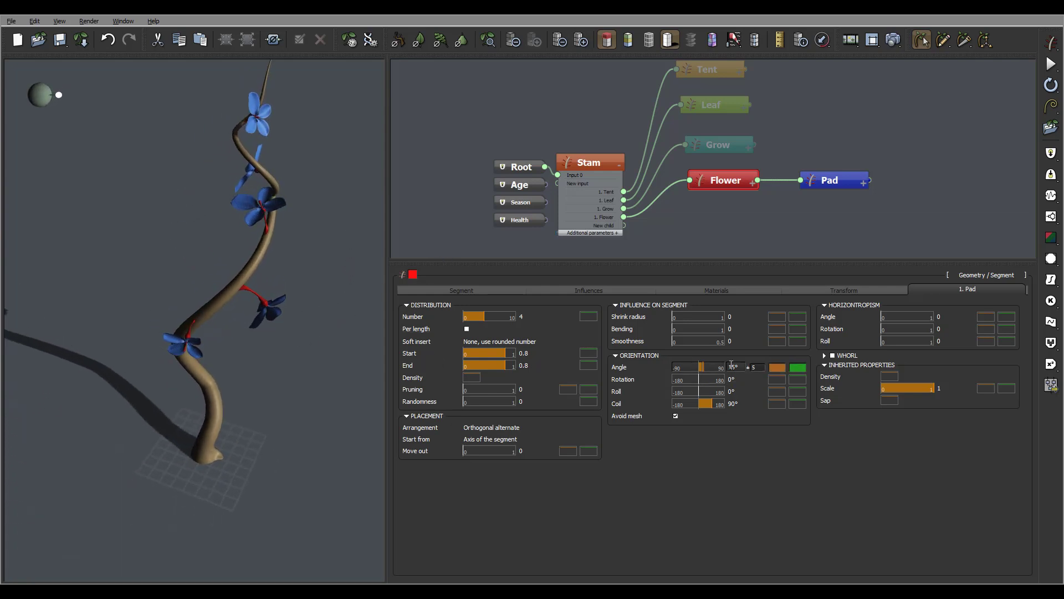
Set the orientation angle of the Flower's Pad child to 35° with a variation of 15.
{"action": "left_click", "coordinate": [741, 365]}
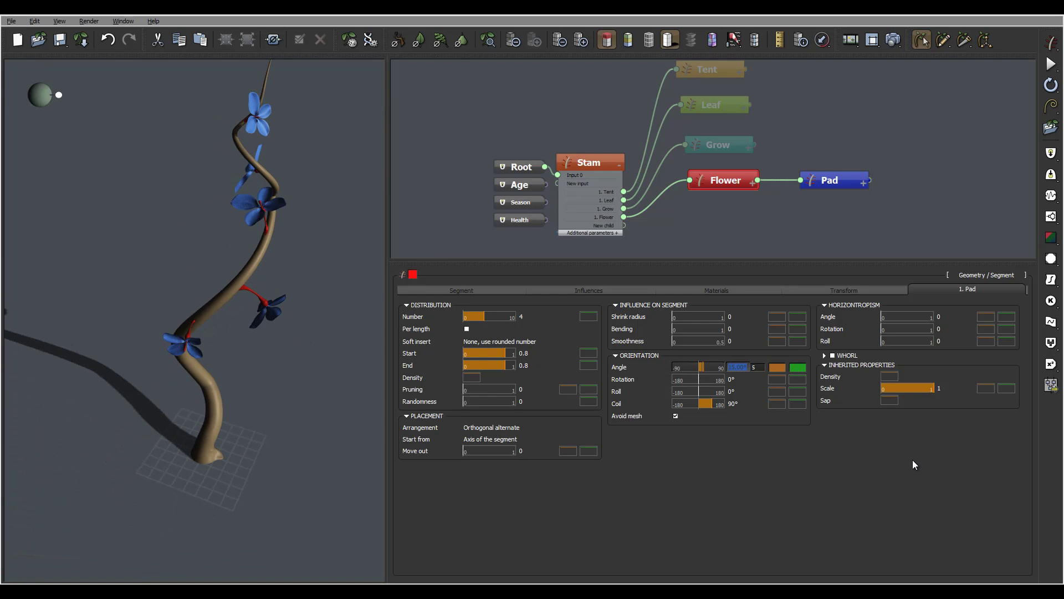
{"action": "type", "text": "35"}
{"action": "left_click", "coordinate": [756, 367]}
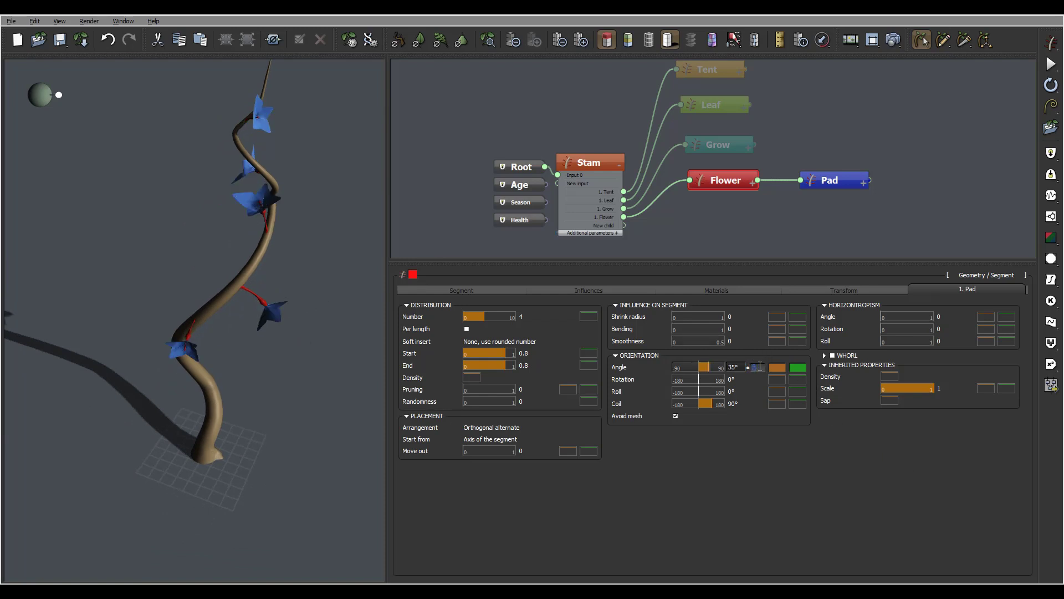
{"action": "key", "text": "Return"}
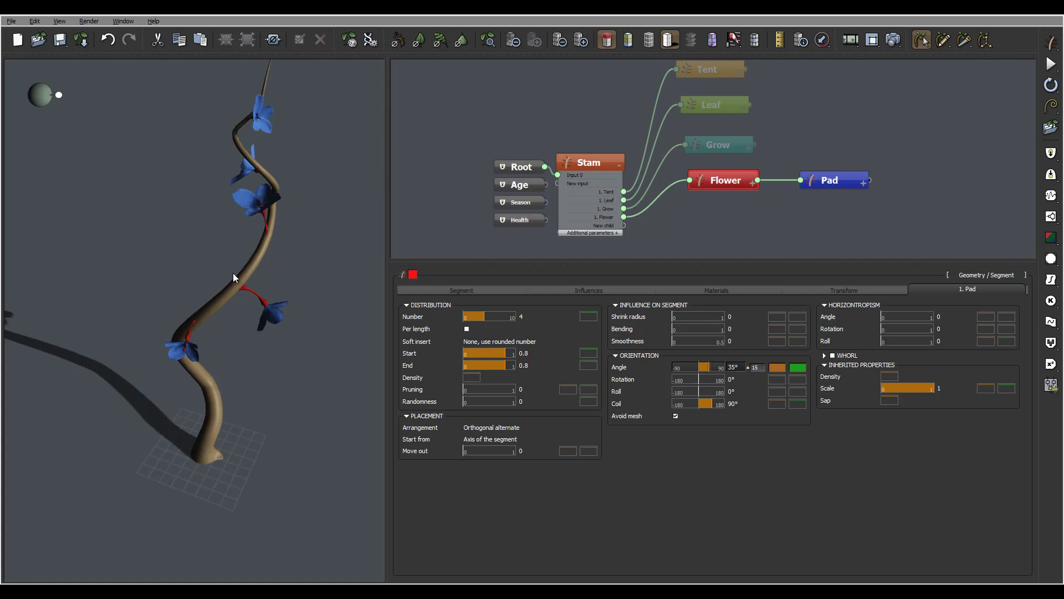
{"action": "left_click_drag", "start_coordinate": [304, 217], "coordinate": [260, 317]}
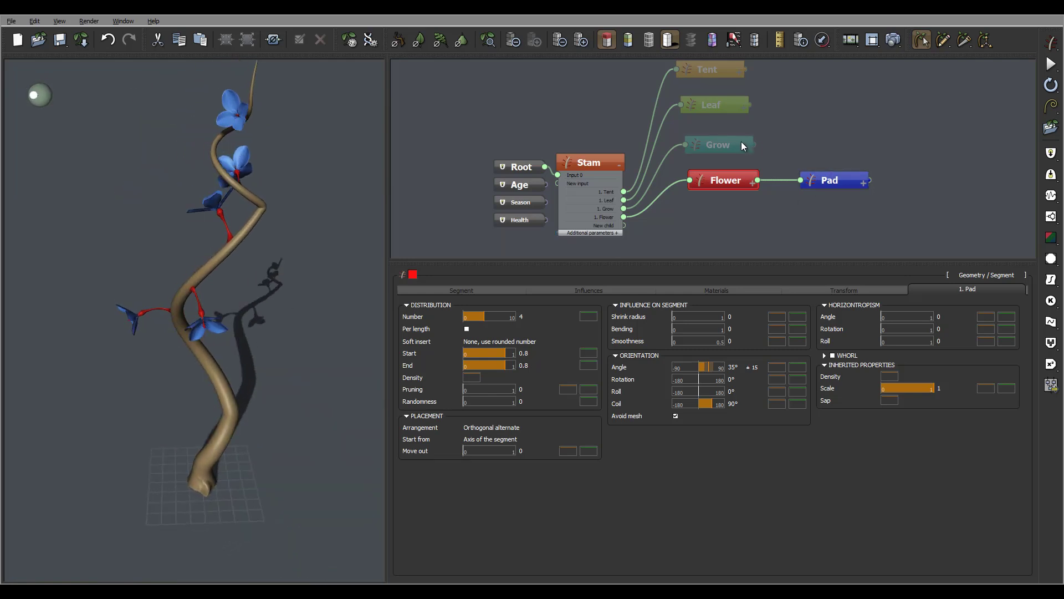
Re-enable the Grow and Leaf segments on the Stam so their geometry is generated again.
{"action": "left_click", "coordinate": [720, 145]}
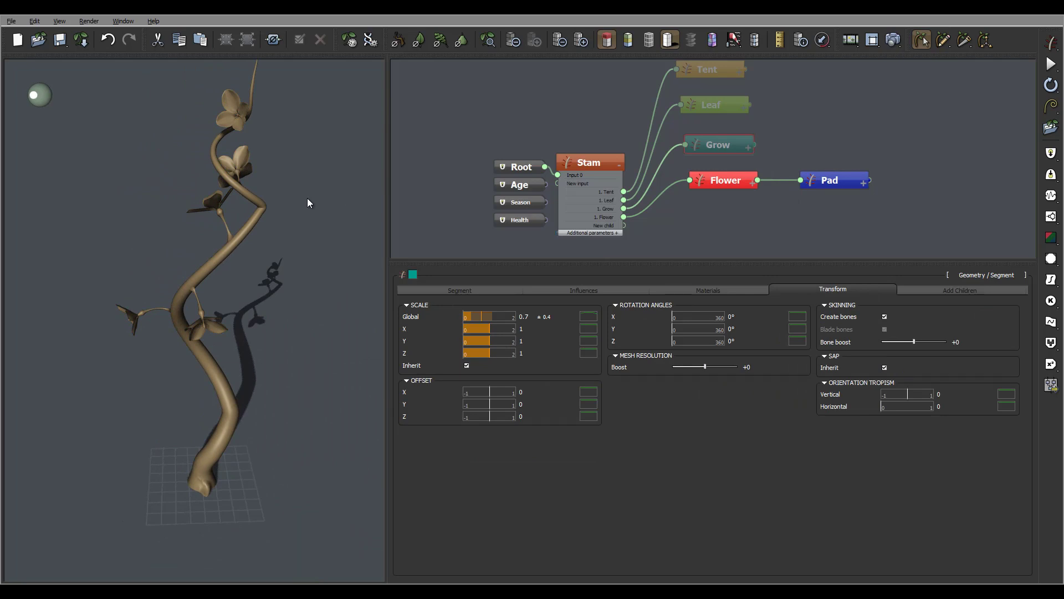
{"action": "left_click_drag", "start_coordinate": [162, 209], "coordinate": [313, 191]}
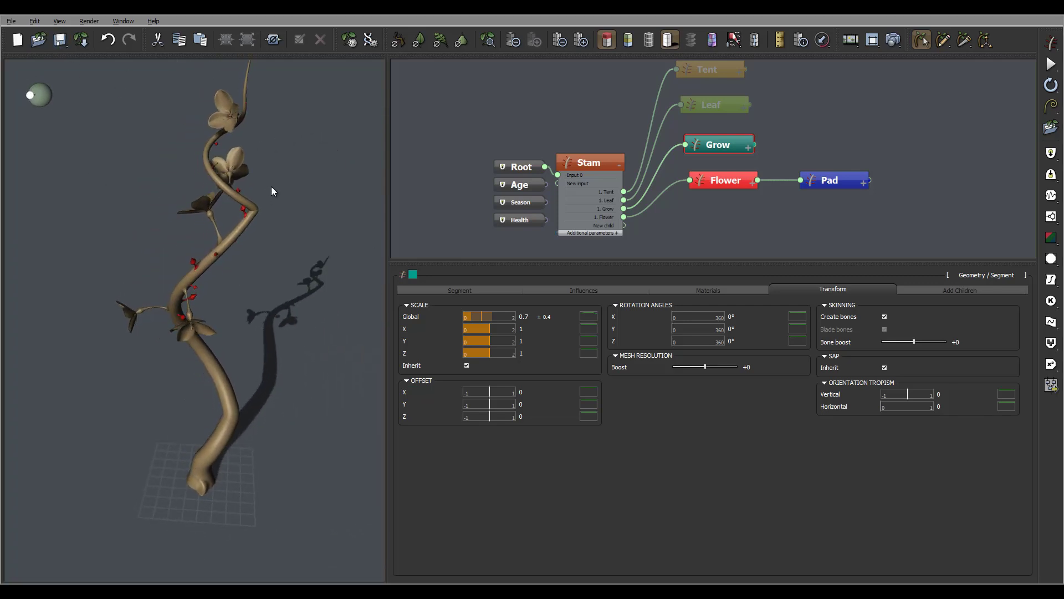
{"action": "left_click", "coordinate": [721, 99]}
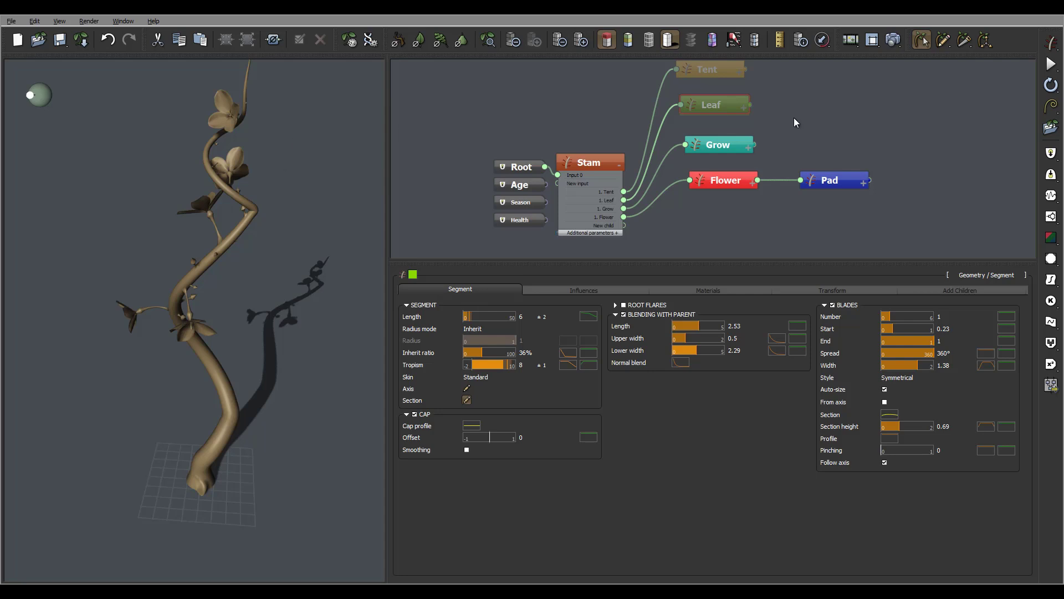
{"action": "key", "text": "d"}
{"action": "mouse_move", "coordinate": [797, 96]}
{"action": "middle_mouse_down"}
{"action": "mouse_move", "coordinate": [794, 125]}
{"action": "mouse_move", "coordinate": [795, 110]}
{"action": "middle_mouse_up"}
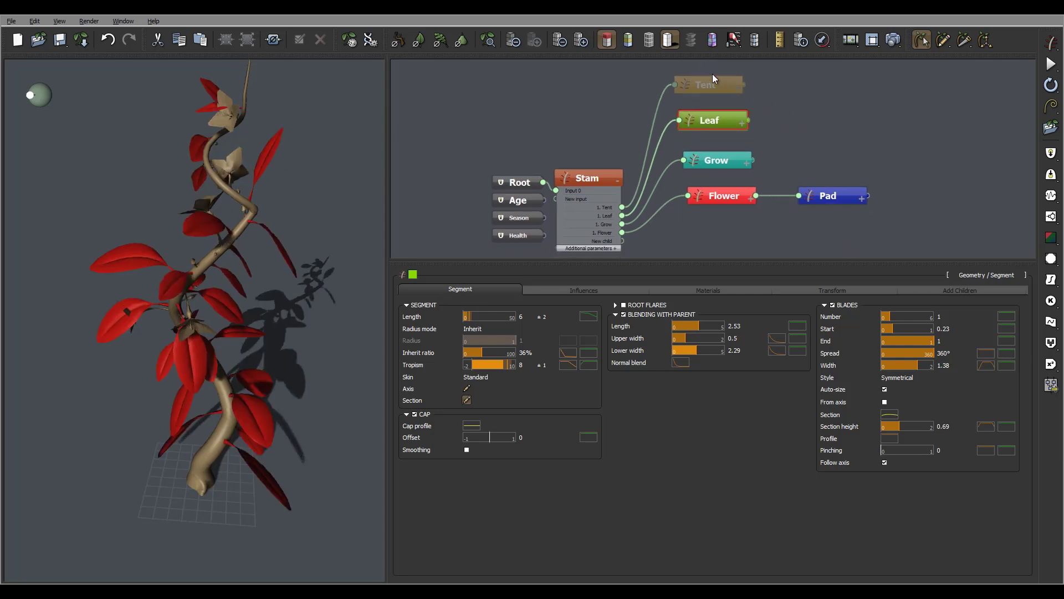
Re-enable the Tent segment and inspect the complete plant with its tendrils from below and above.
{"action": "left_click", "coordinate": [719, 82]}
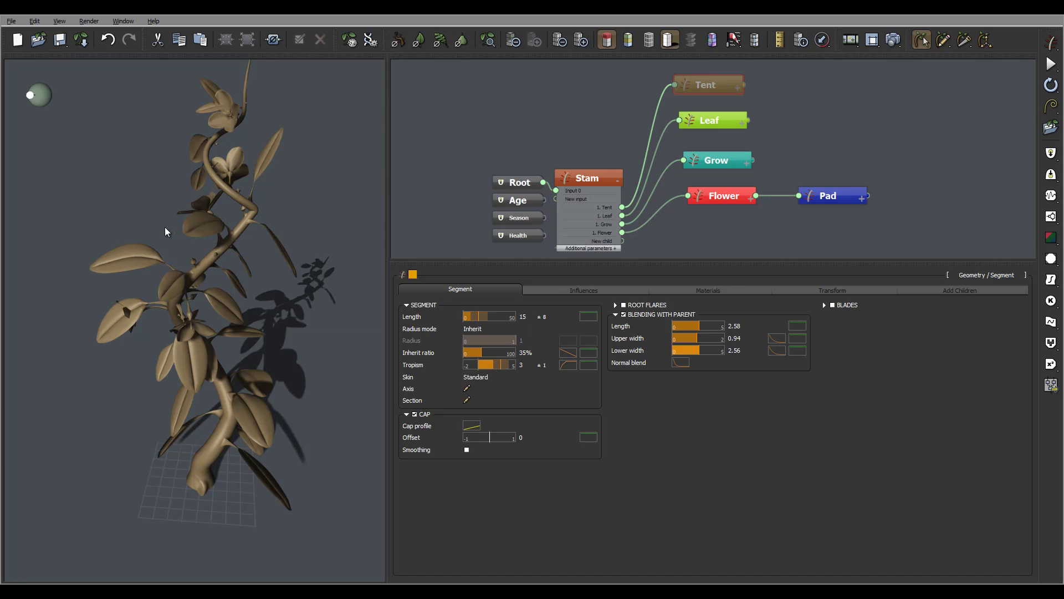
{"action": "key", "text": "d"}
{"action": "left_click_drag", "start_coordinate": [204, 221], "coordinate": [148, 104]}
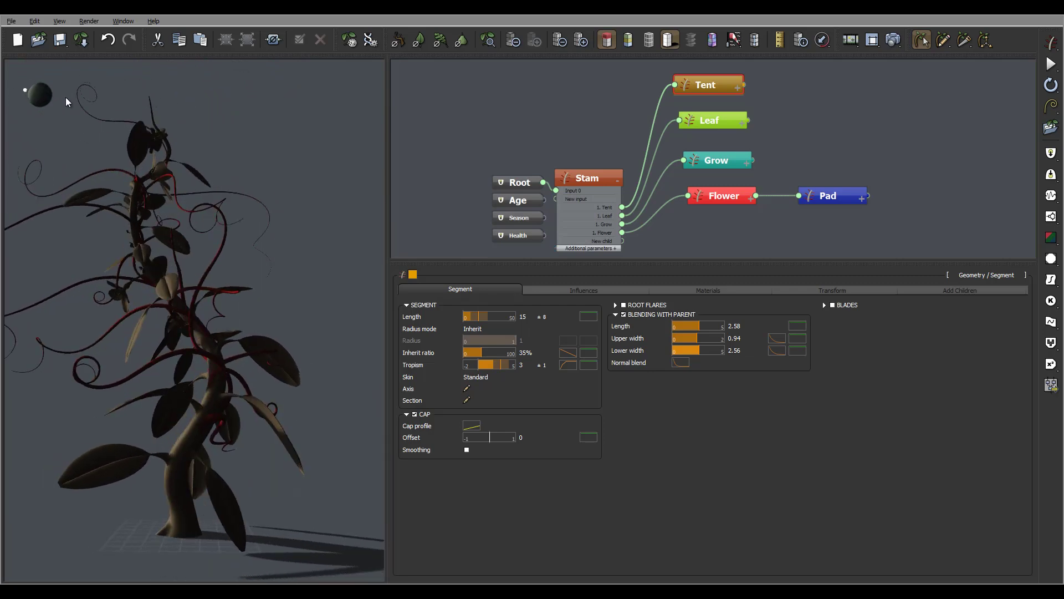
{"action": "left_click_drag", "start_coordinate": [229, 134], "coordinate": [324, 259]}
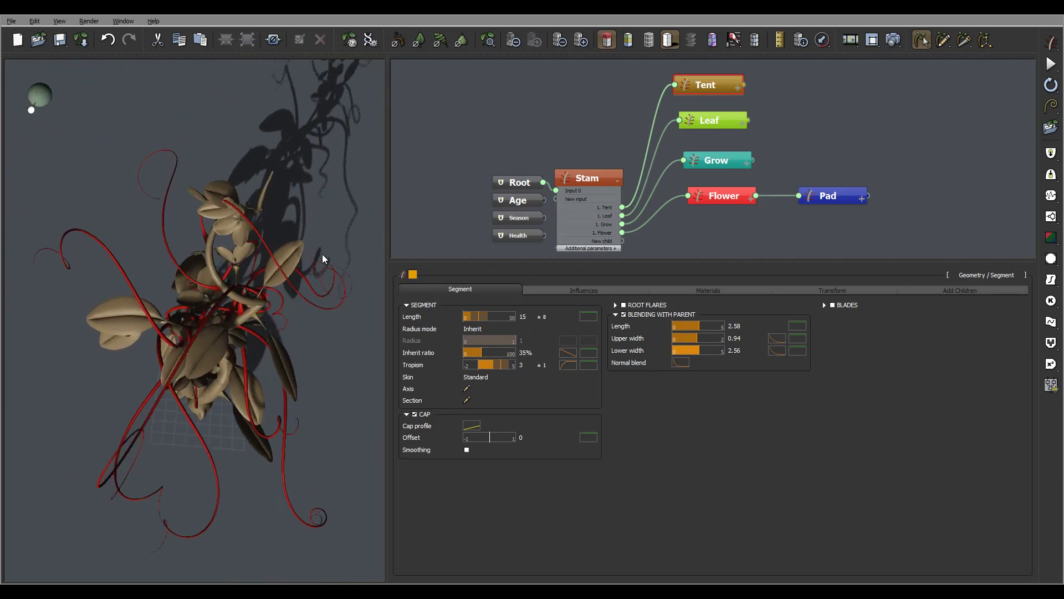
{"action": "double_click", "coordinate": [719, 84]}
{"action": "key", "text": "Return"}
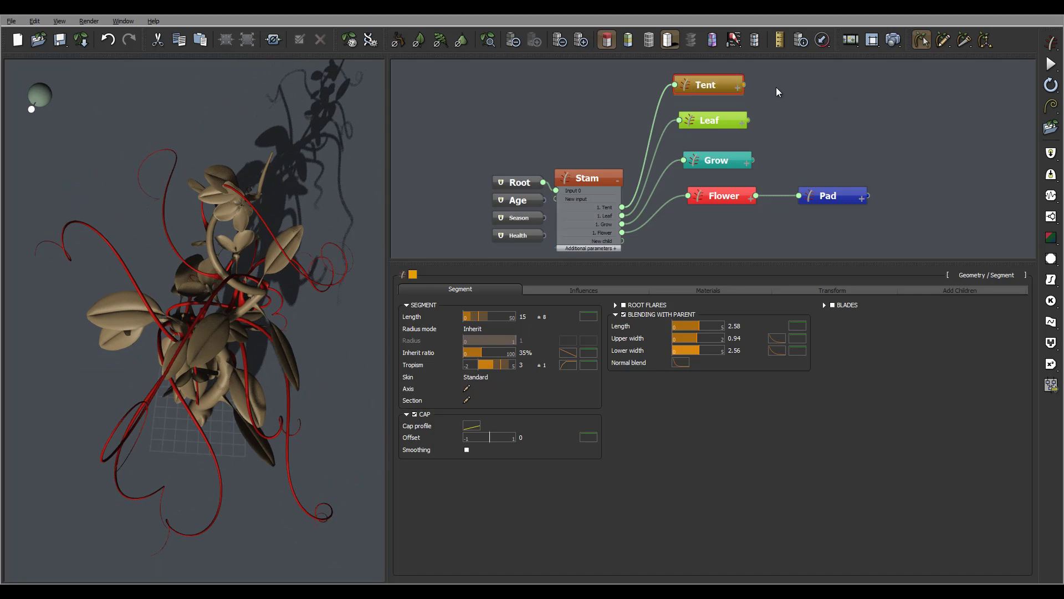
Disable the Leaf and Grow segments and select the Flower segment.
{"action": "left_click", "coordinate": [728, 122]}
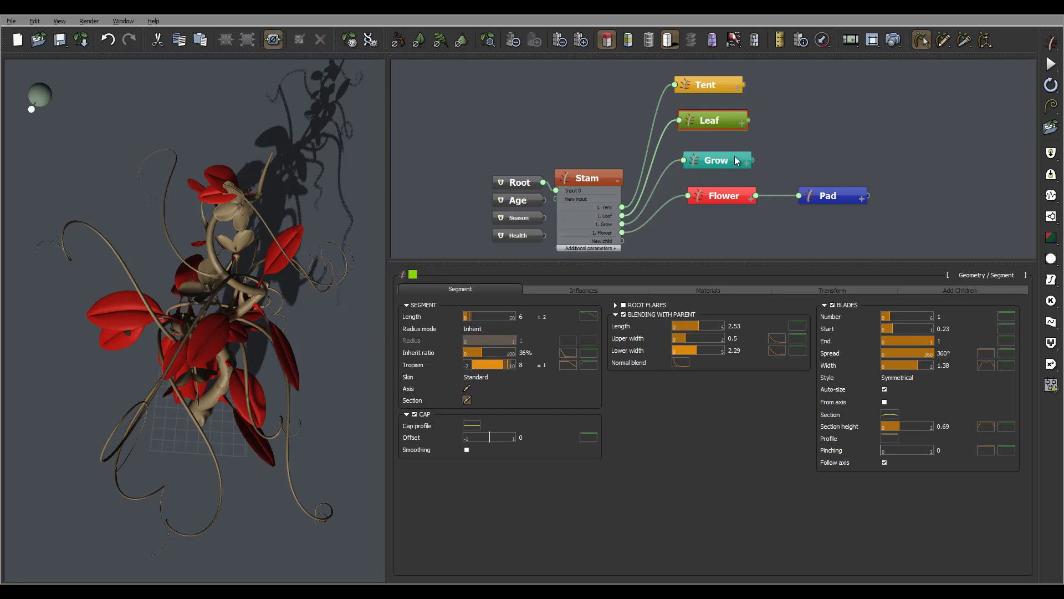
{"action": "key", "text": "d"}
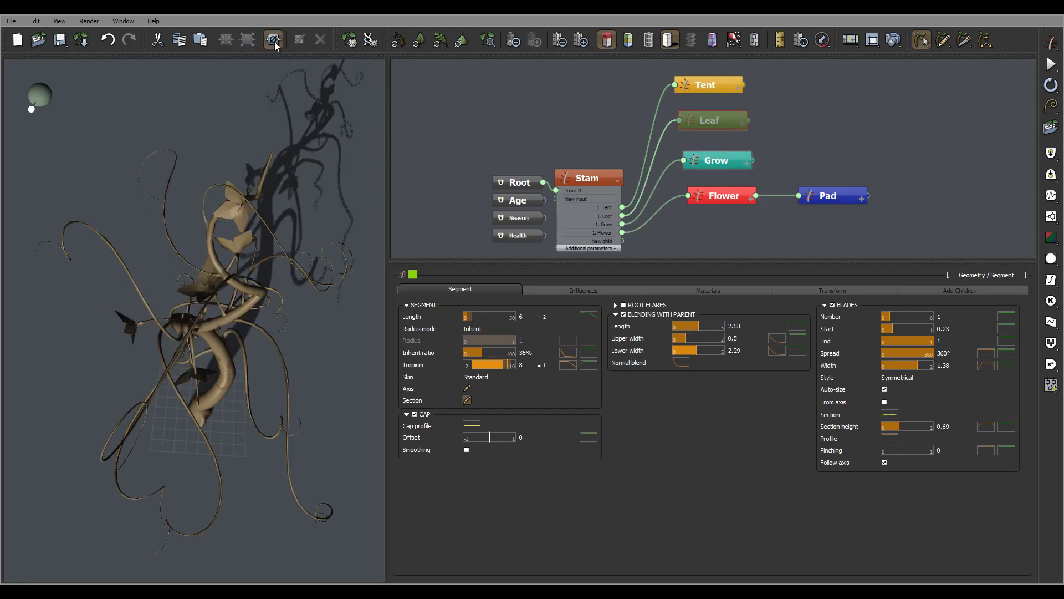
{"action": "left_click", "coordinate": [721, 163]}
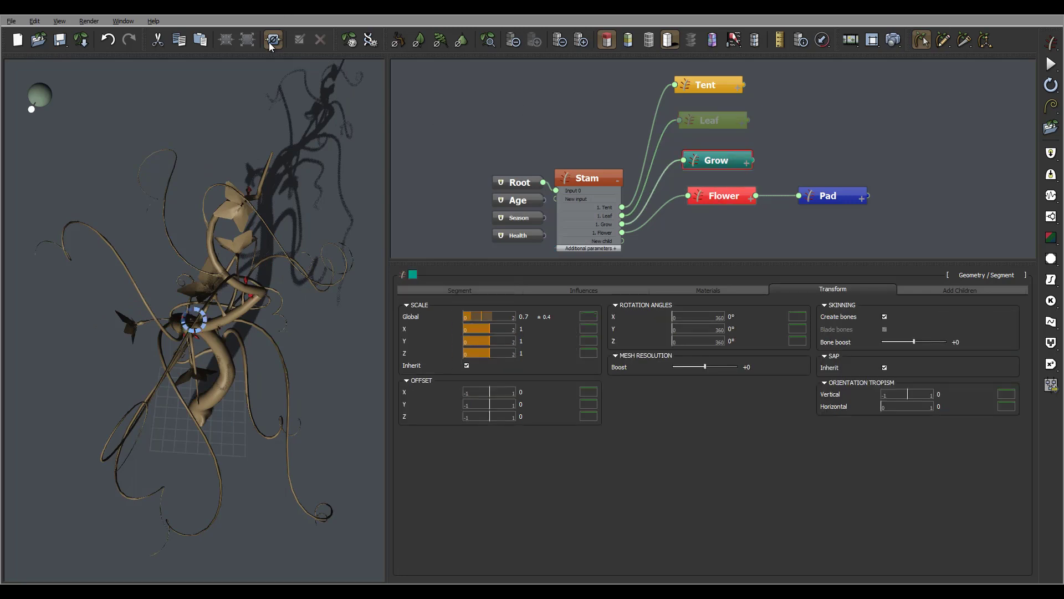
{"action": "key", "text": "ctrl+d"}
{"action": "left_click", "coordinate": [733, 197]}
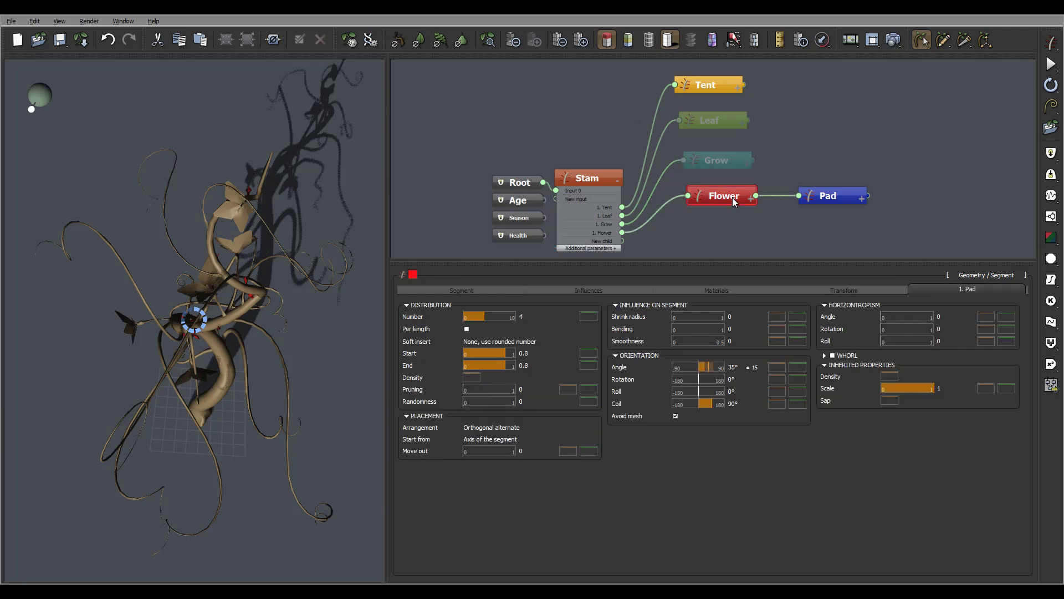
{"action": "left_click", "coordinate": [274, 40]}
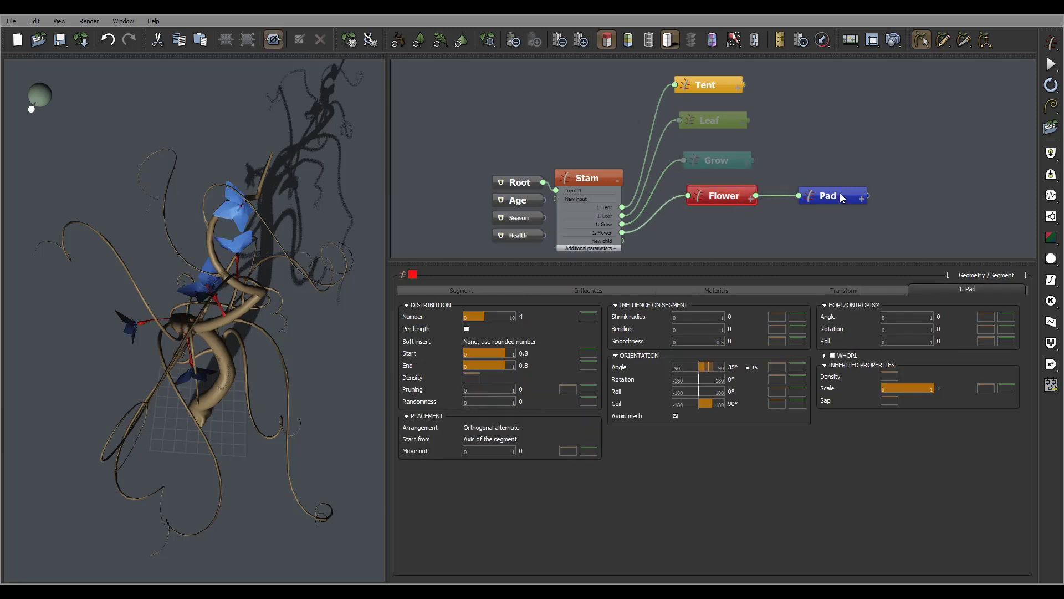